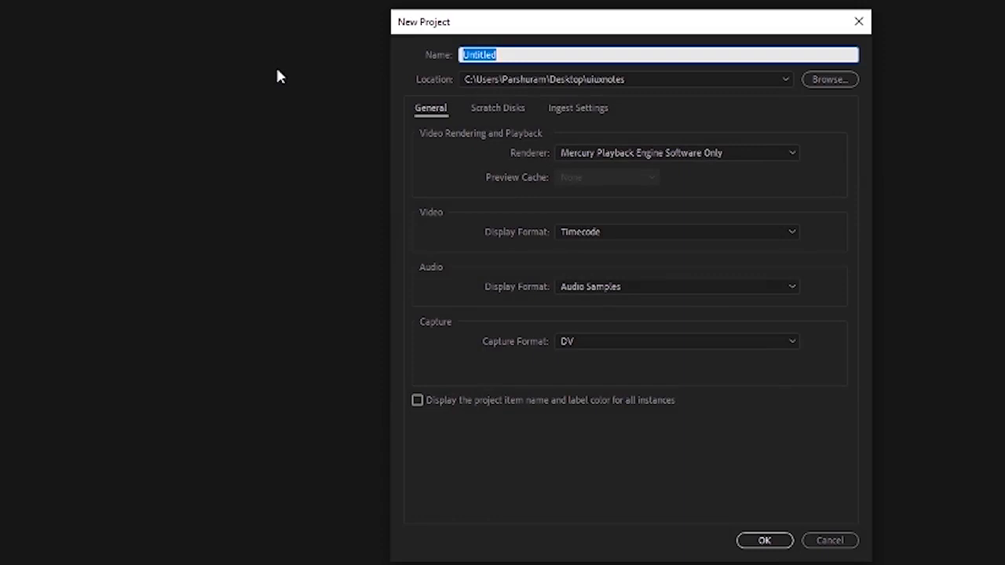
# Create a project named "Character Intro Freez Effect" with the default settings, overwriting the existing project of that name.
pyautogui.write('Che')
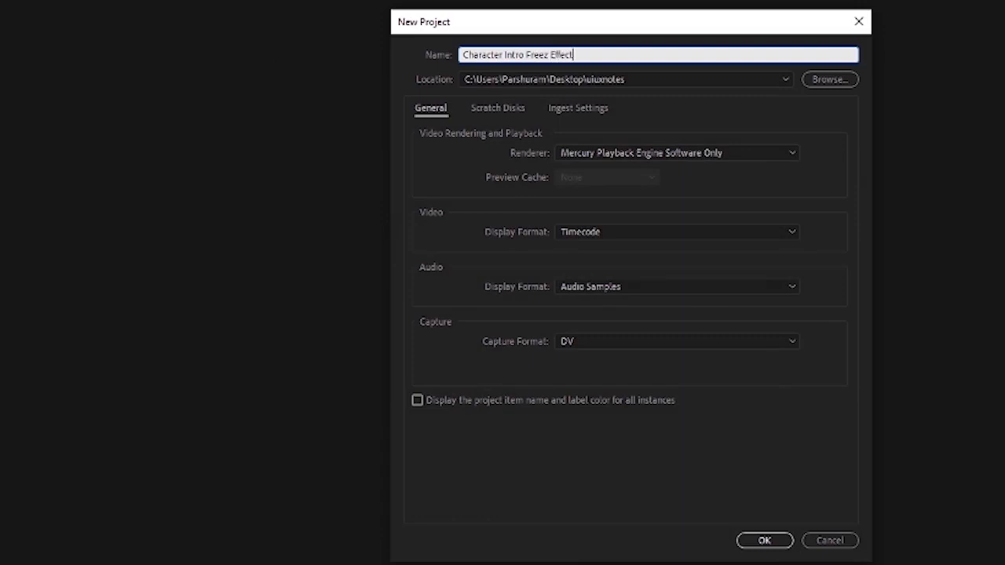
pyautogui.press('Return')
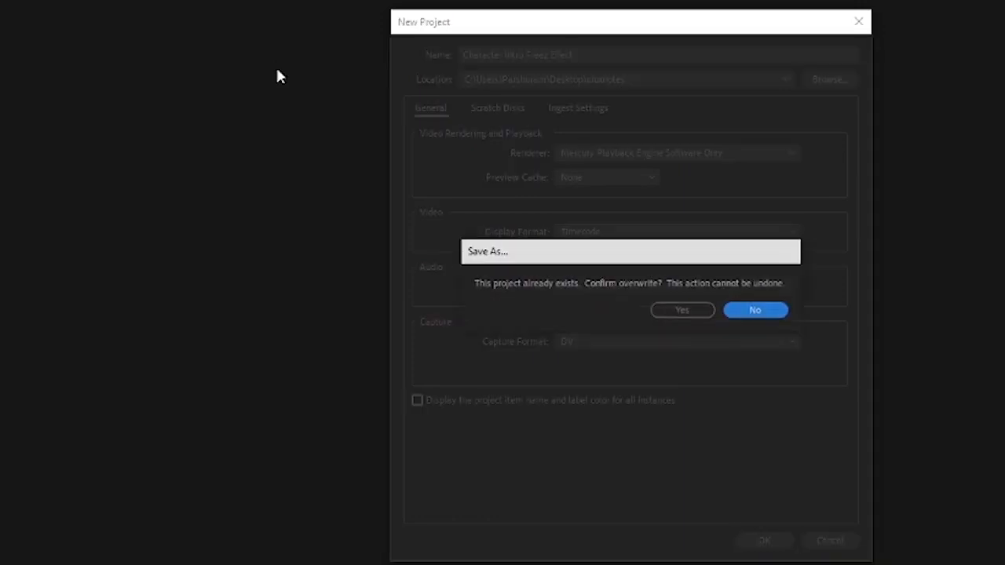
pyautogui.press('Left')
pyautogui.press('Return')
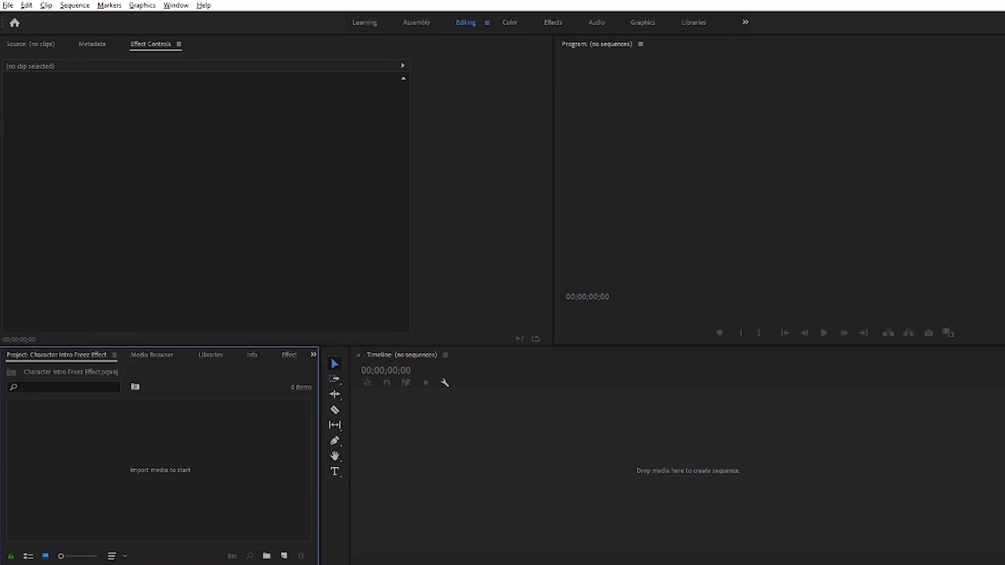
# Switch to File Explorer and bring Pexels Videos 2360303.mp4 into the empty timeline to create a sequence from it.
pyautogui.hotkey('alt', 'Tab')
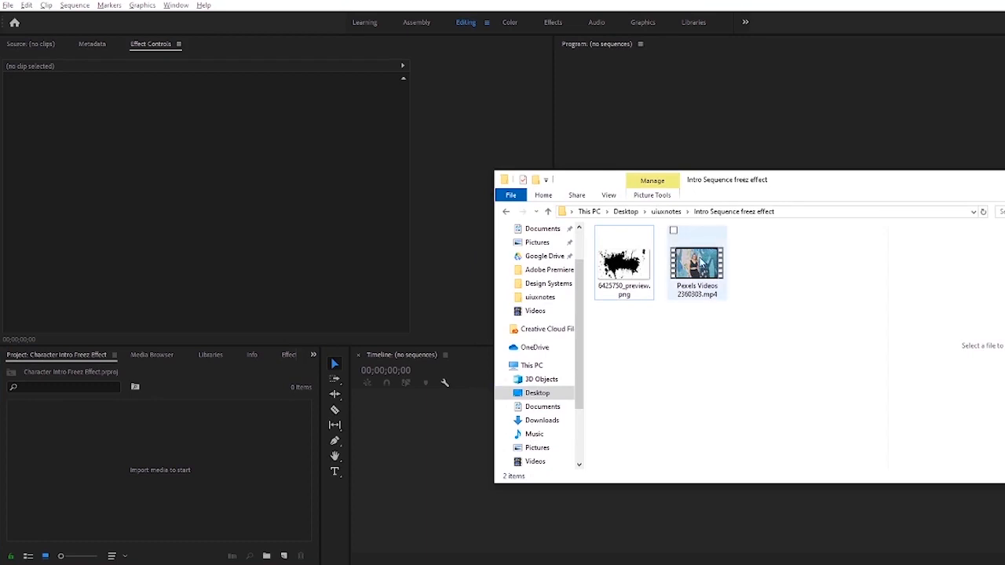
pyautogui.click(696, 263)
pyautogui.moveTo(697, 264); pyautogui.dragTo(386, 438)
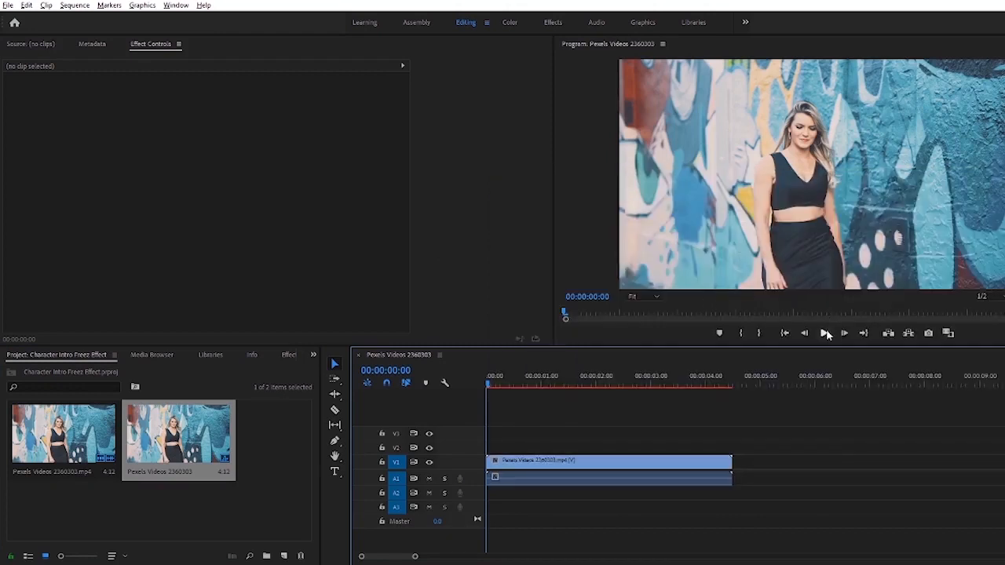
# Preview the opening of the sequence and return the playhead to the start.
pyautogui.click(824, 332)
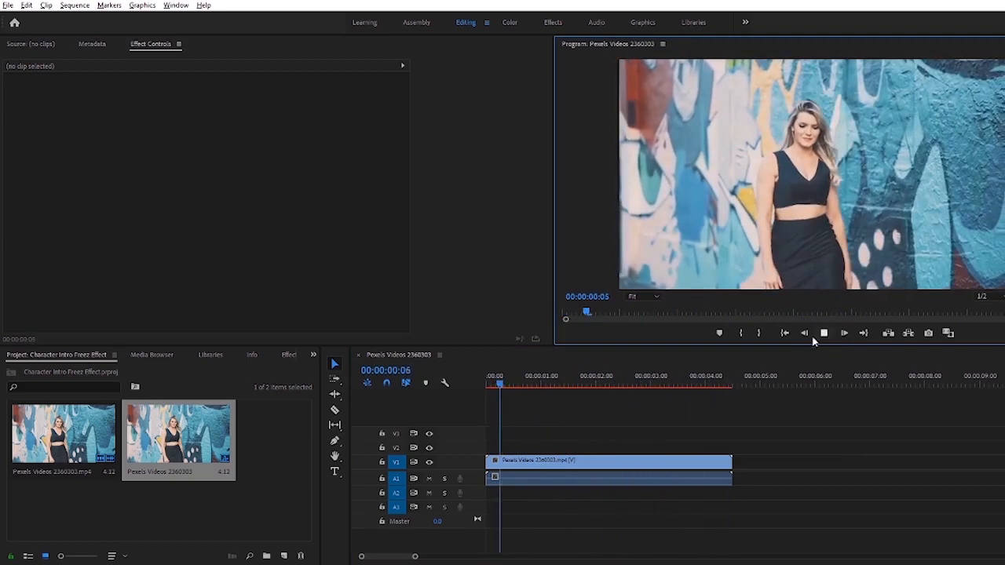
pyautogui.click(824, 333)
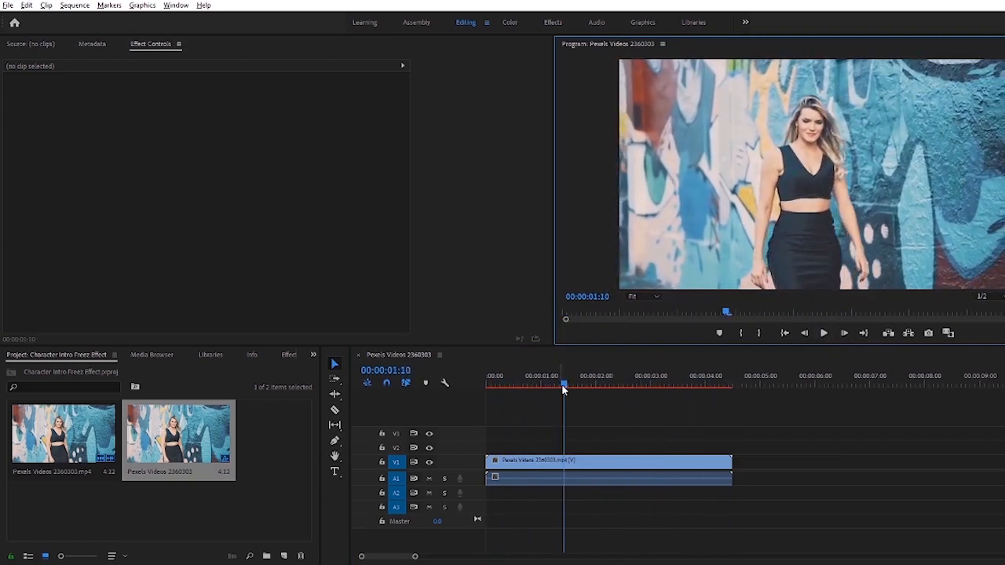
pyautogui.moveTo(563, 390); pyautogui.dragTo(487, 385)
# Unlink the audio from the video clip and delete the audio clip on track A1.
pyautogui.click(651, 484)
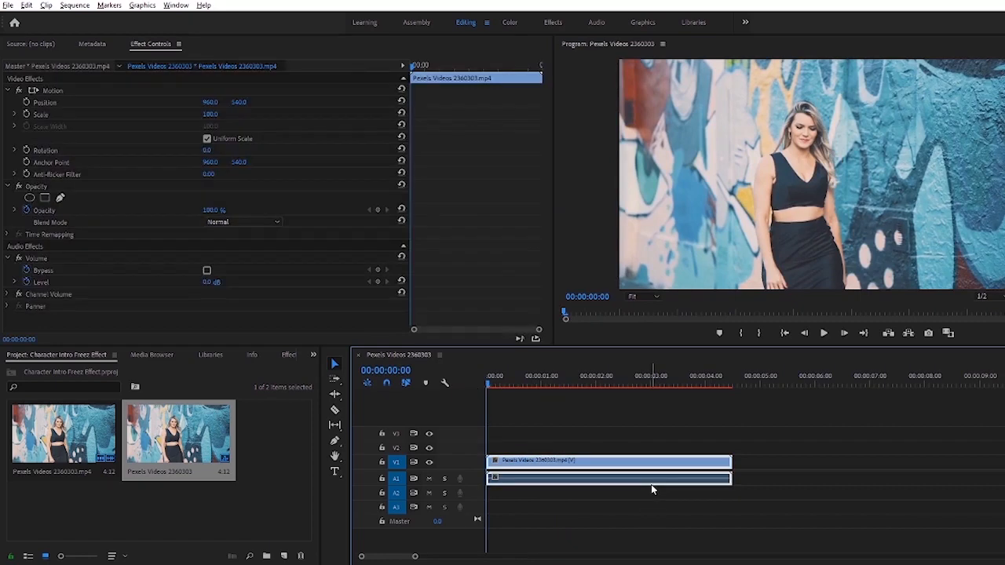
pyautogui.rightClick(650, 484)
pyautogui.click(716, 203)
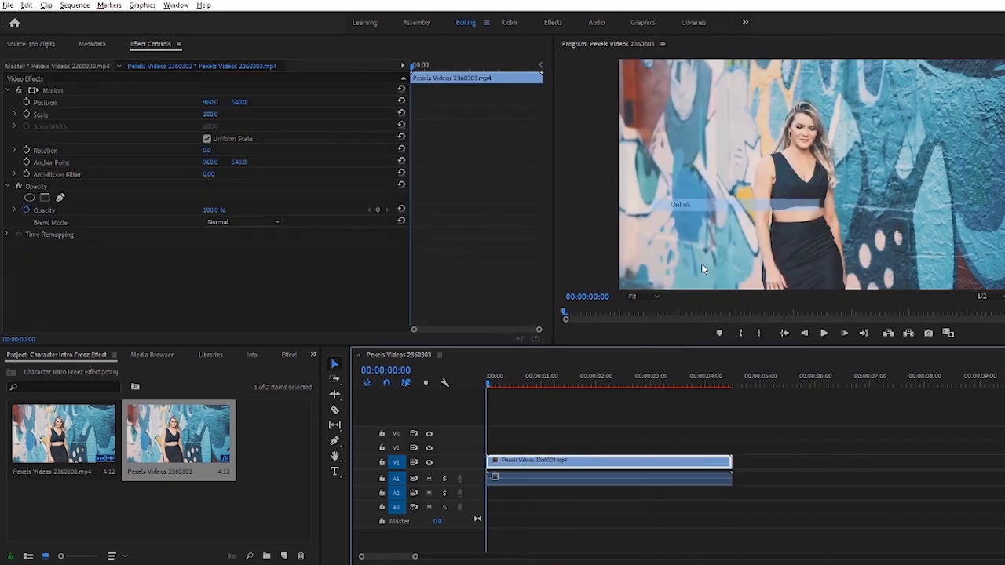
pyautogui.click(802, 466)
pyautogui.click(709, 485)
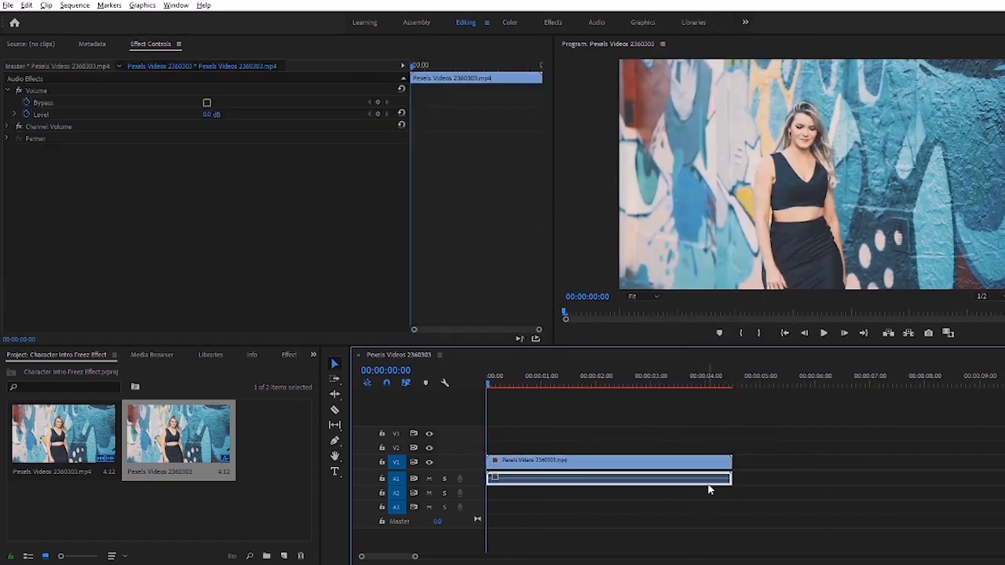
pyautogui.press('Delete')
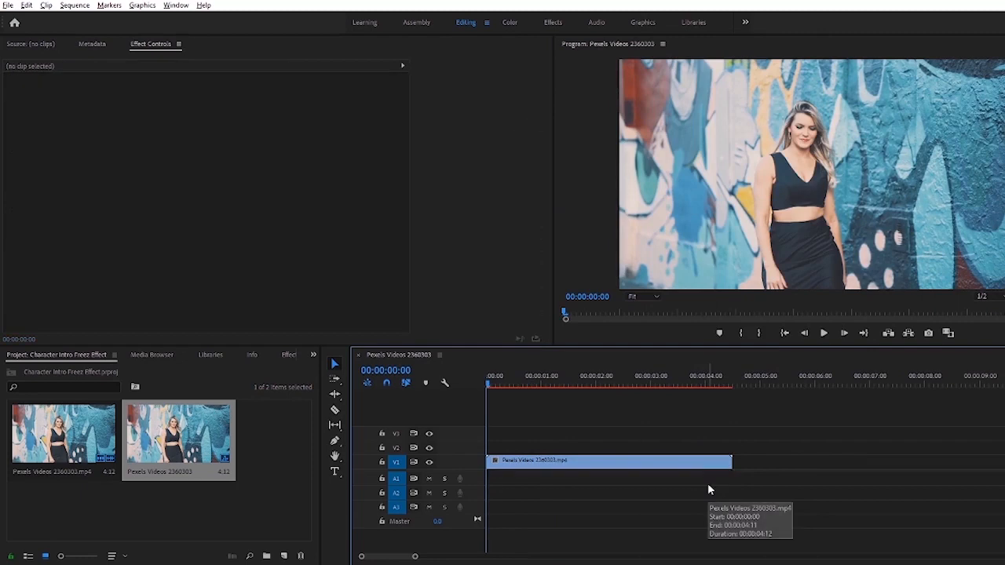
# Play and scrub through the clip to find the freeze moment and split it at 00:00:02:20.
pyautogui.click(822, 335)
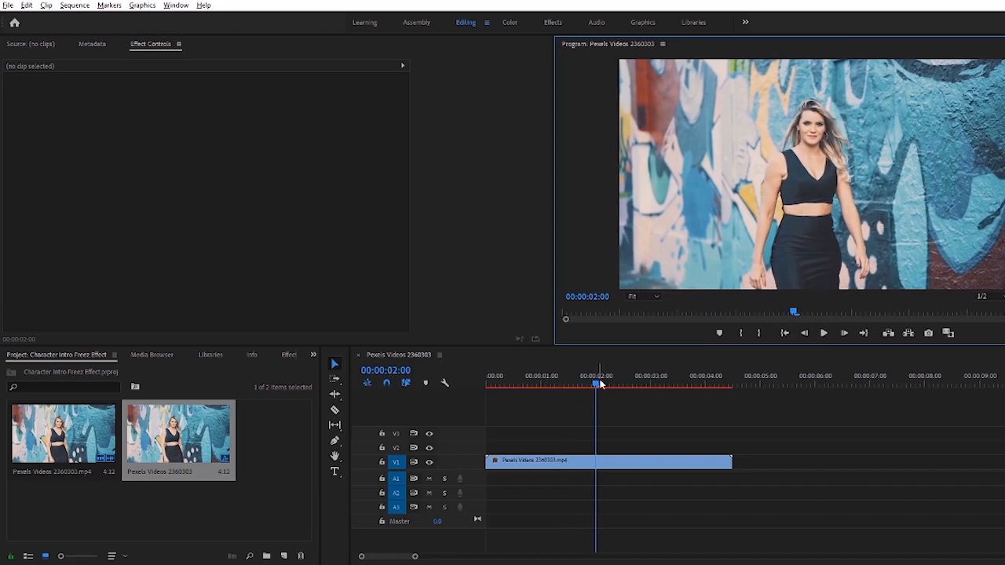
pyautogui.moveTo(599, 384); pyautogui.dragTo(702, 372)
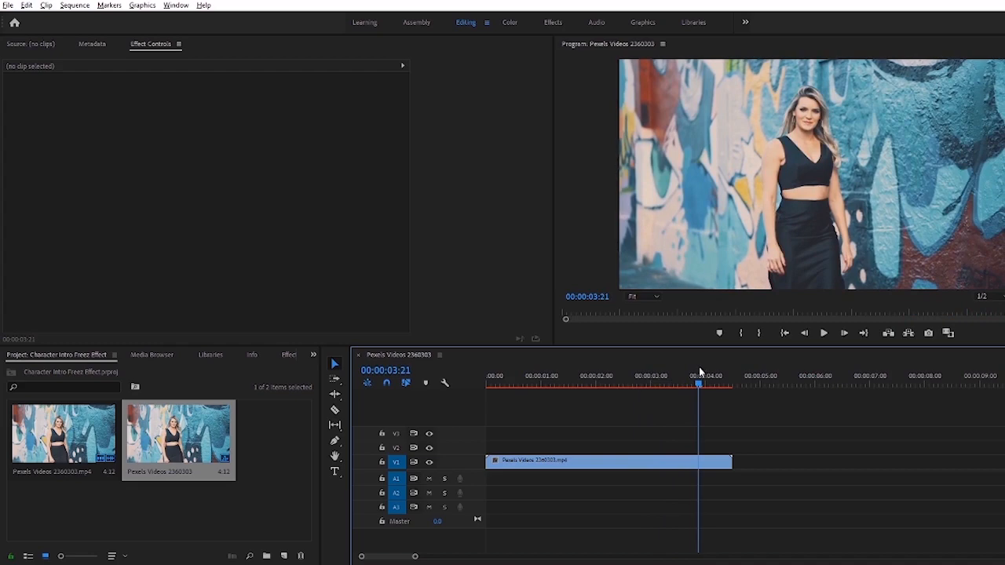
pyautogui.moveTo(700, 368); pyautogui.dragTo(641, 369)
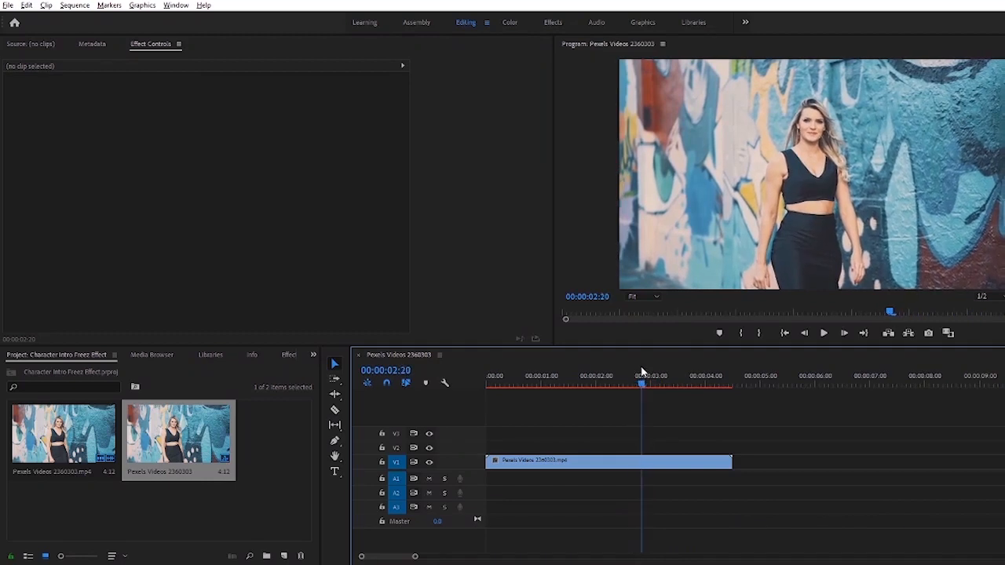
pyautogui.click(662, 462)
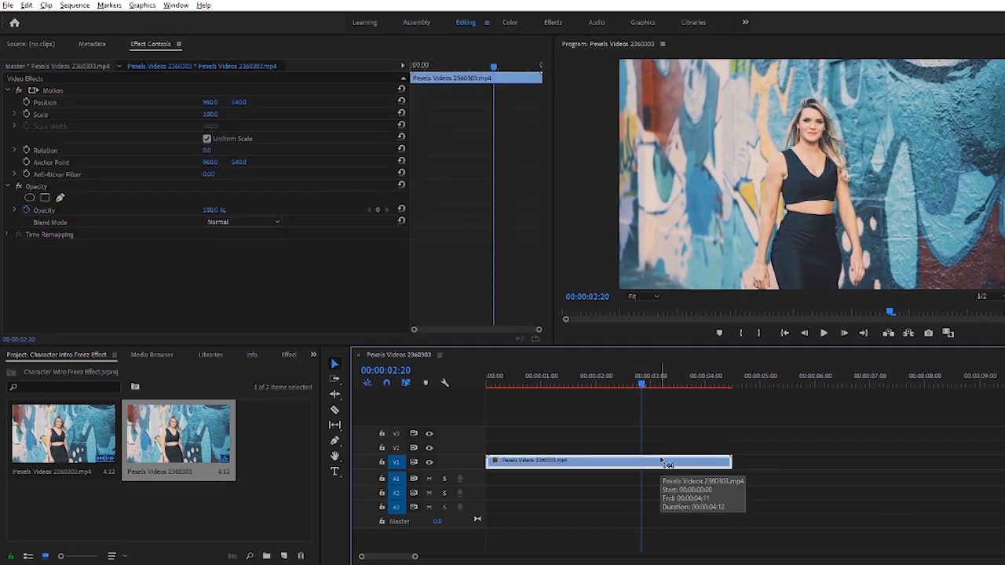
pyautogui.hotkey('ctrl', 'k')
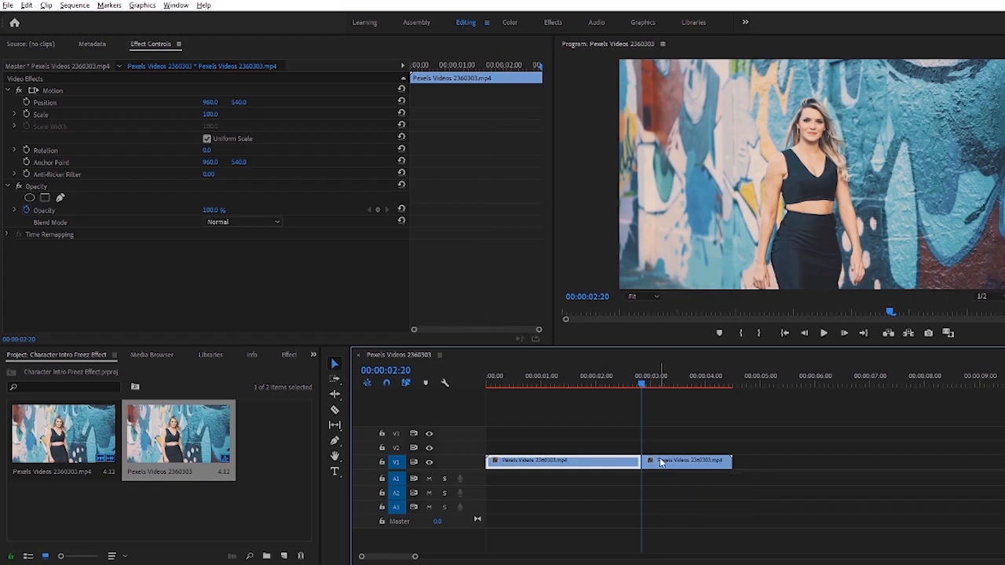
# Add a frame hold to the second clip segment and duplicate that segment onto track V3 directly above it.
pyautogui.click(658, 461)
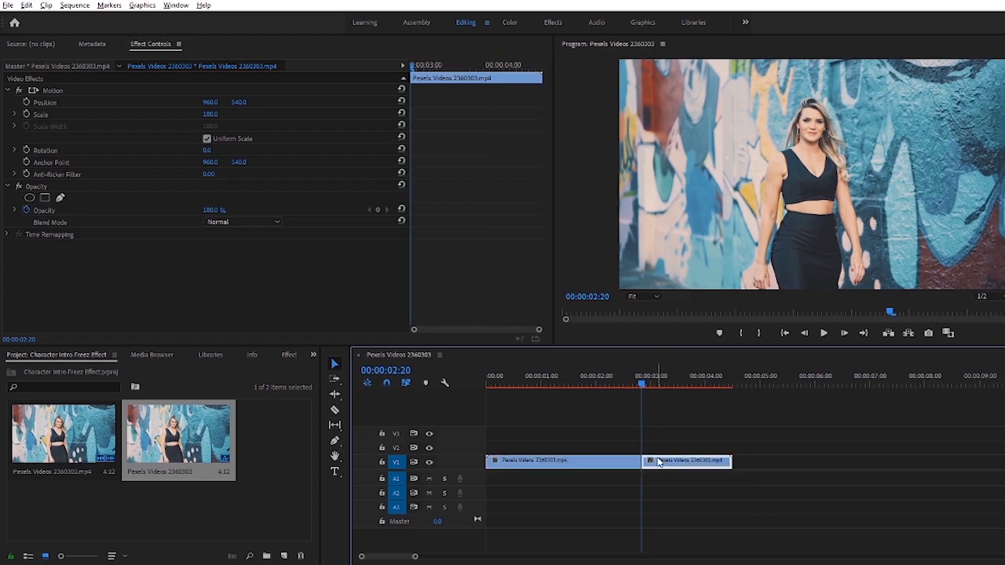
pyautogui.rightClick(658, 461)
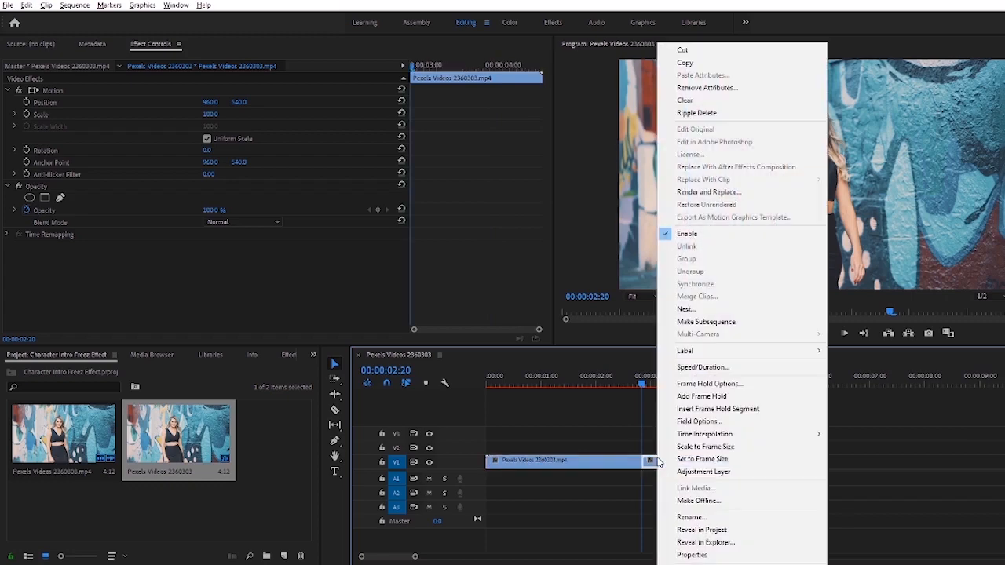
pyautogui.click(702, 396)
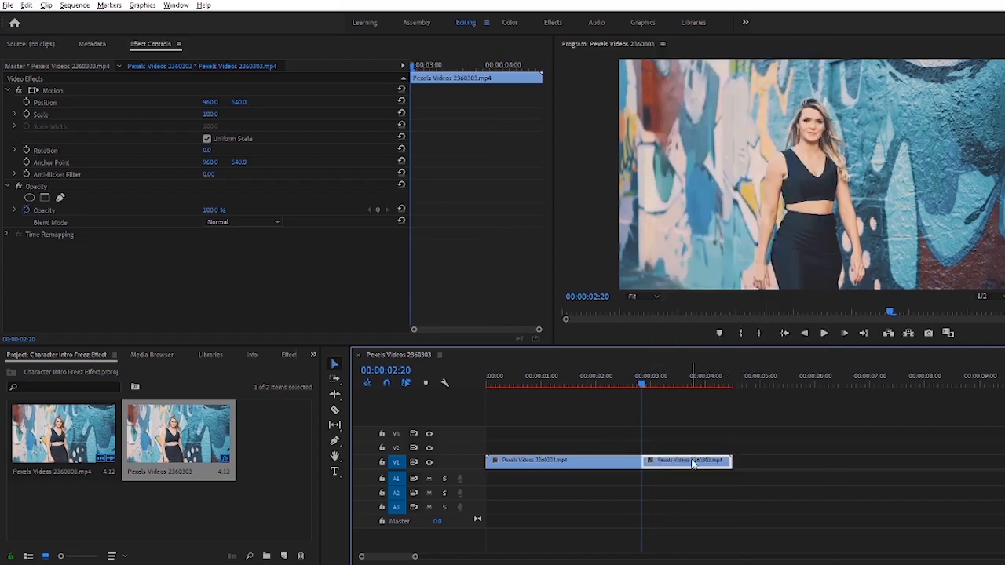
pyautogui.moveTo(692, 463); pyautogui.dragTo(690, 433)
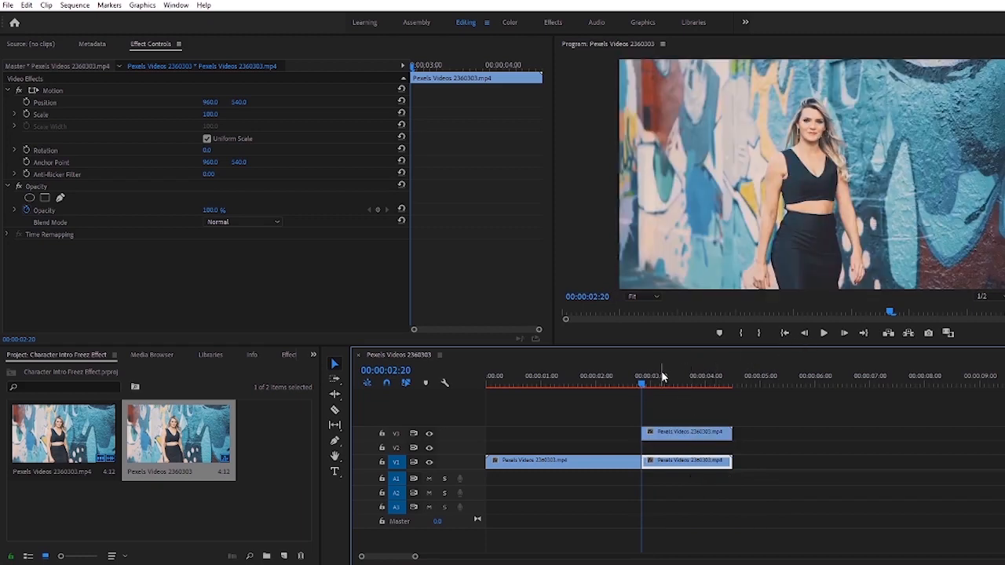
pyautogui.moveTo(641, 381)
pyautogui.mouseDown()
pyautogui.moveTo(729, 385)
pyautogui.moveTo(647, 391)
pyautogui.mouseUp()
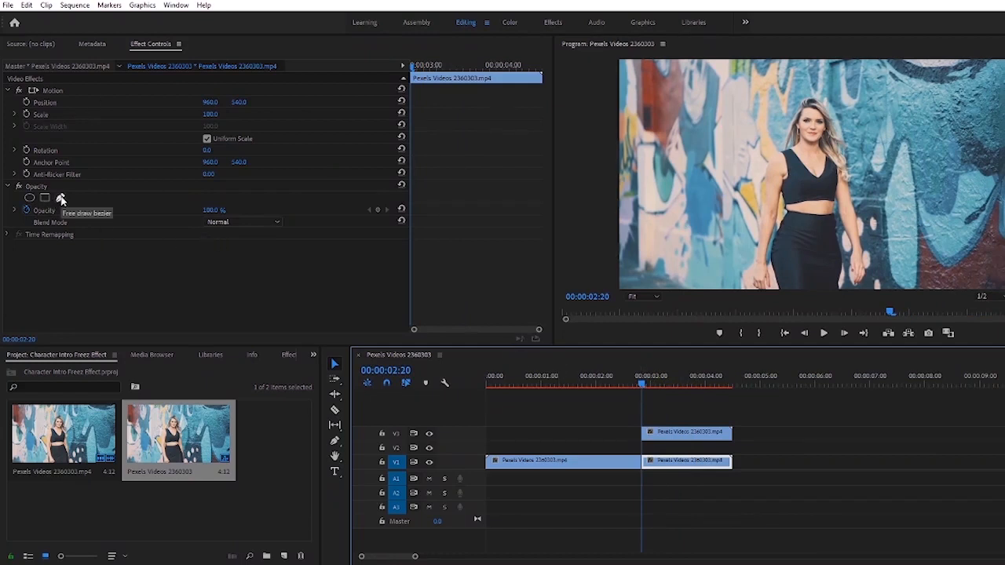
# Start a free-draw opacity mask on the V3 clip, tracing from the skirt's bottom edge up past the waist on the woman's left side.
pyautogui.click(649, 296)
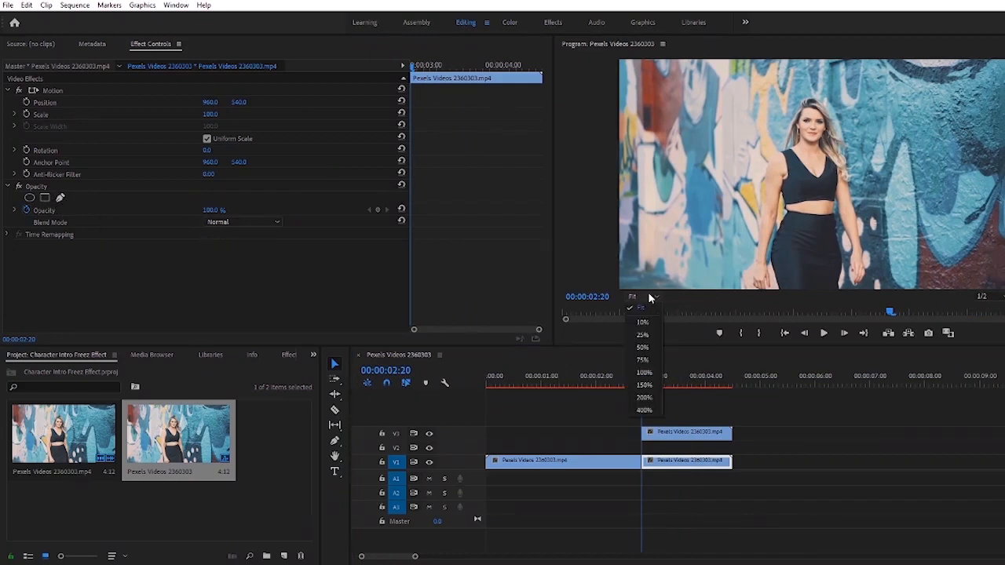
pyautogui.click(644, 397)
pyautogui.scroll(-10, 782, 170)
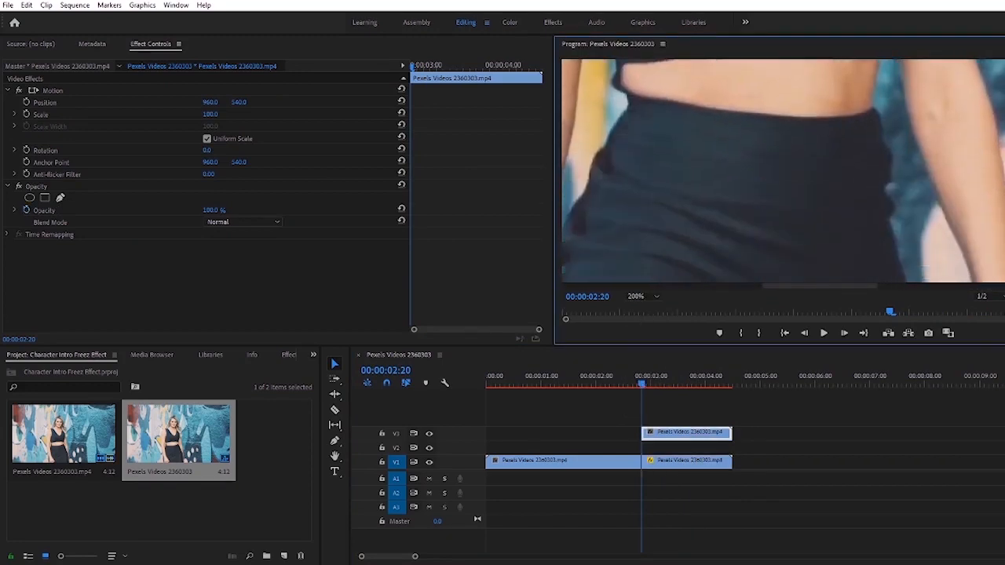
pyautogui.scroll(1, 782, 162)
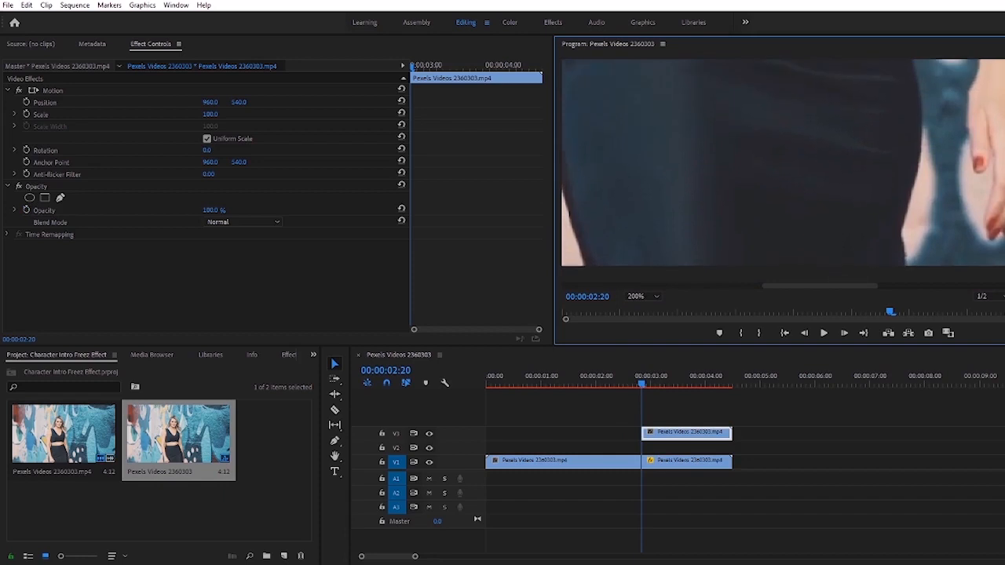
pyautogui.click(62, 199)
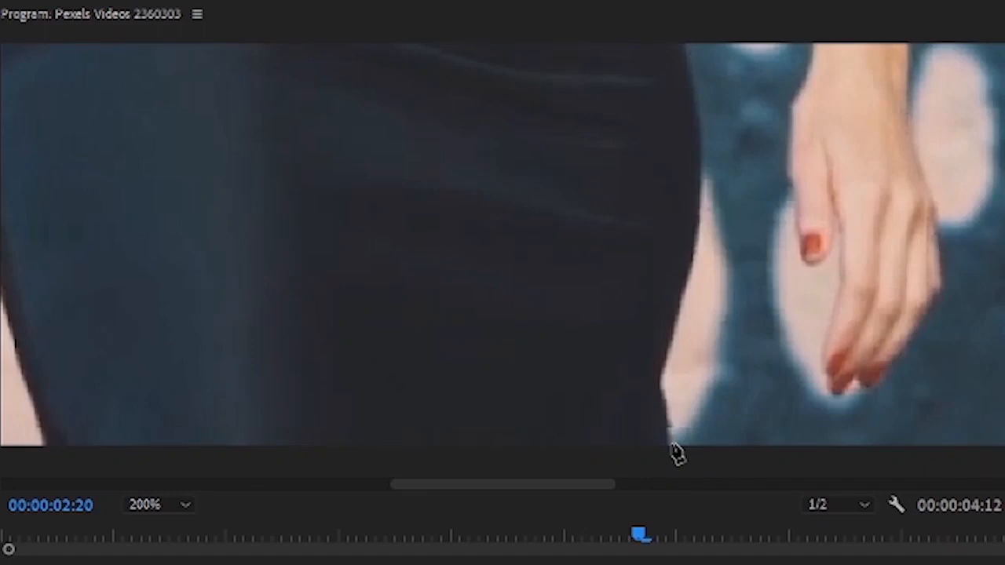
pyautogui.click(904, 265)
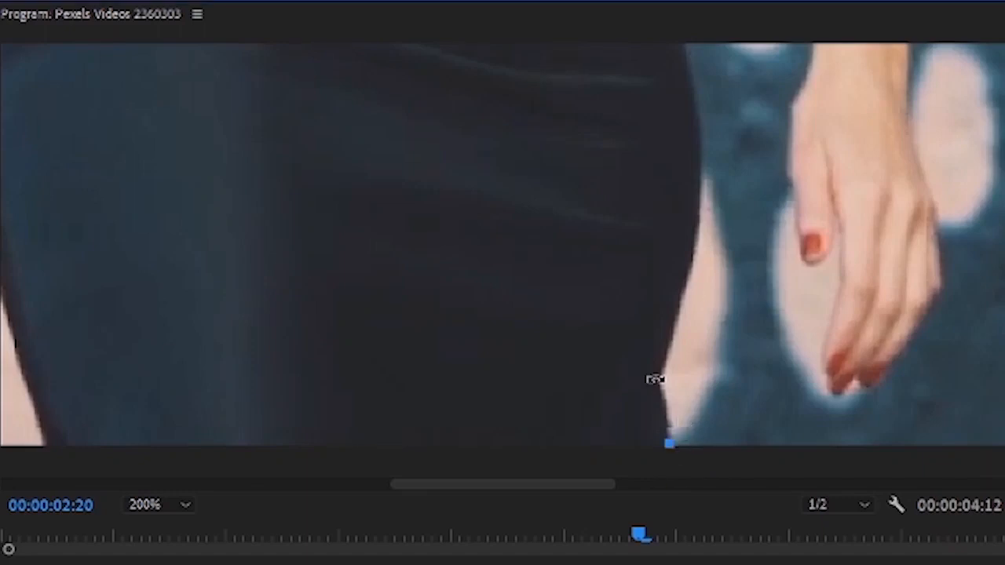
pyautogui.moveTo(662, 385); pyautogui.dragTo(656, 364)
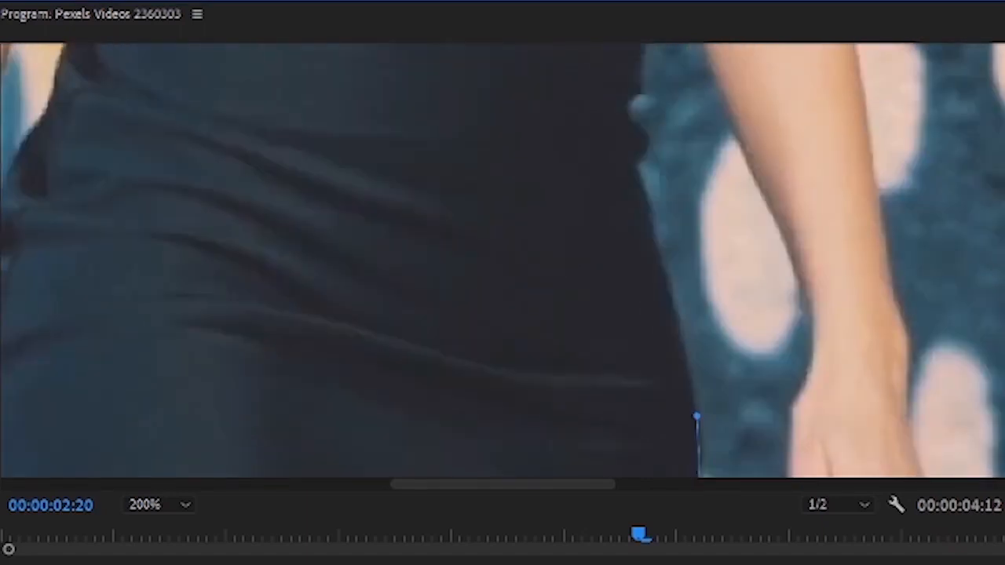
pyautogui.moveTo(657, 251); pyautogui.dragTo(643, 134)
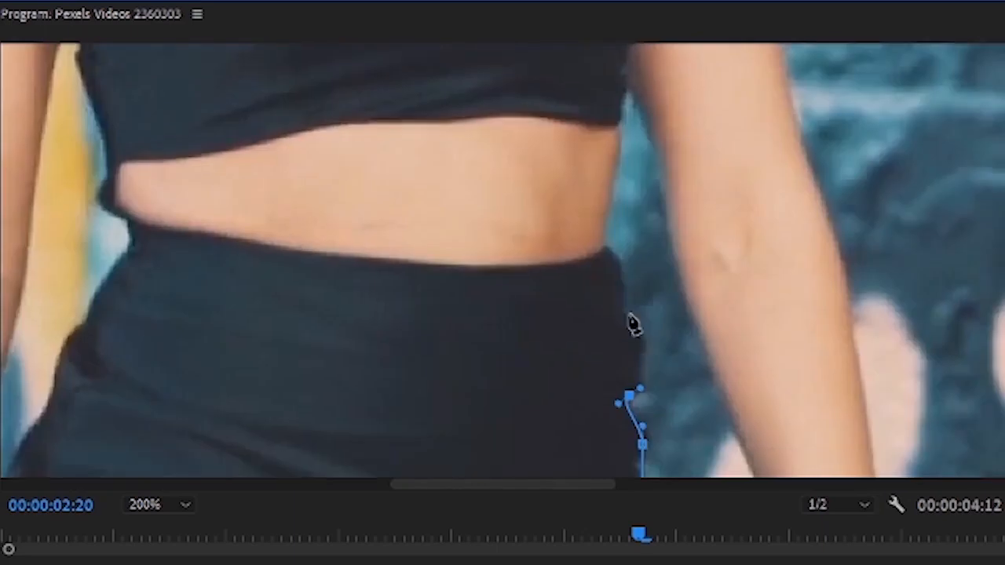
pyautogui.moveTo(629, 314); pyautogui.dragTo(617, 301)
pyautogui.click(613, 255)
pyautogui.click(616, 172)
pyautogui.click(627, 96)
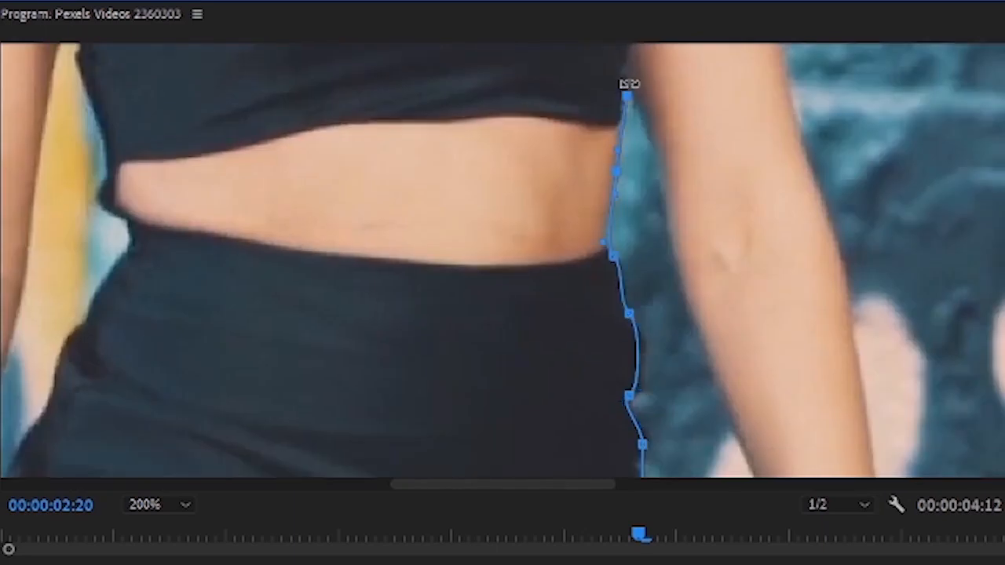
# Continue the mask path down the inner edge of the woman's left arm to her thumb.
pyautogui.click(647, 109)
pyautogui.scroll(-2, 675, 235)
pyautogui.moveTo(693, 251); pyautogui.dragTo(718, 304)
pyautogui.scroll(-3, 746, 337)
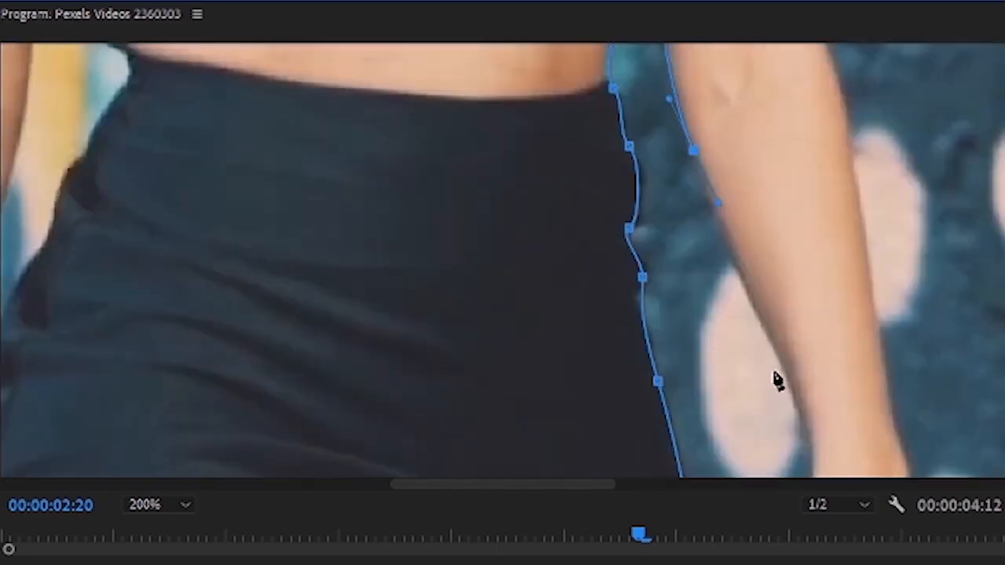
pyautogui.moveTo(781, 378); pyautogui.dragTo(791, 390)
pyautogui.scroll(-3, 794, 400)
pyautogui.moveTo(797, 219); pyautogui.dragTo(794, 268)
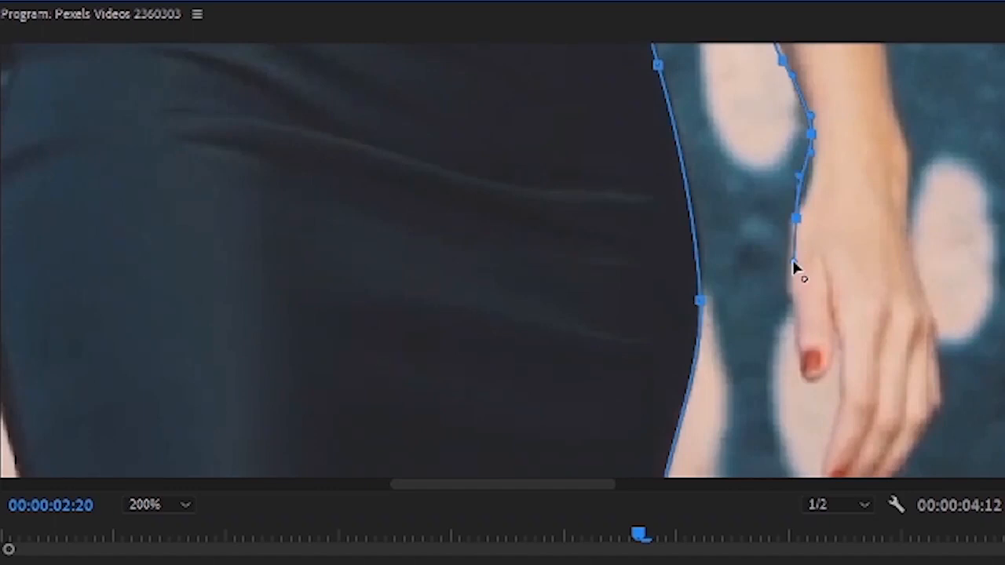
pyautogui.moveTo(796, 310); pyautogui.dragTo(803, 370)
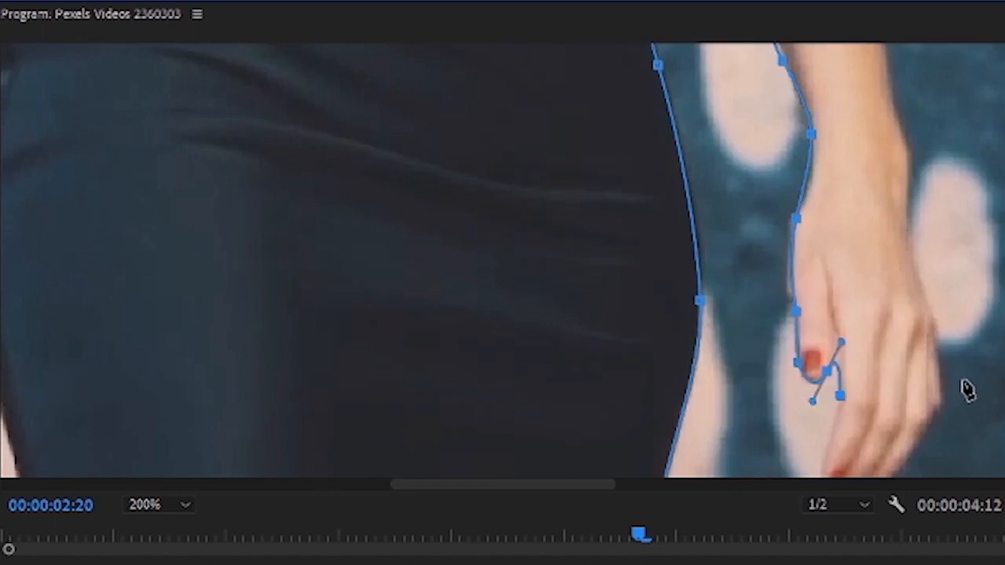
# Continue the mask path around the fingertips and onto the outer edge of the woman's left hand.
pyautogui.scroll(-3, 966, 388)
pyautogui.moveTo(819, 301)
pyautogui.mouseDown()
pyautogui.moveTo(823, 318)
pyautogui.moveTo(847, 336)
pyautogui.mouseUp()
pyautogui.click(860, 323)
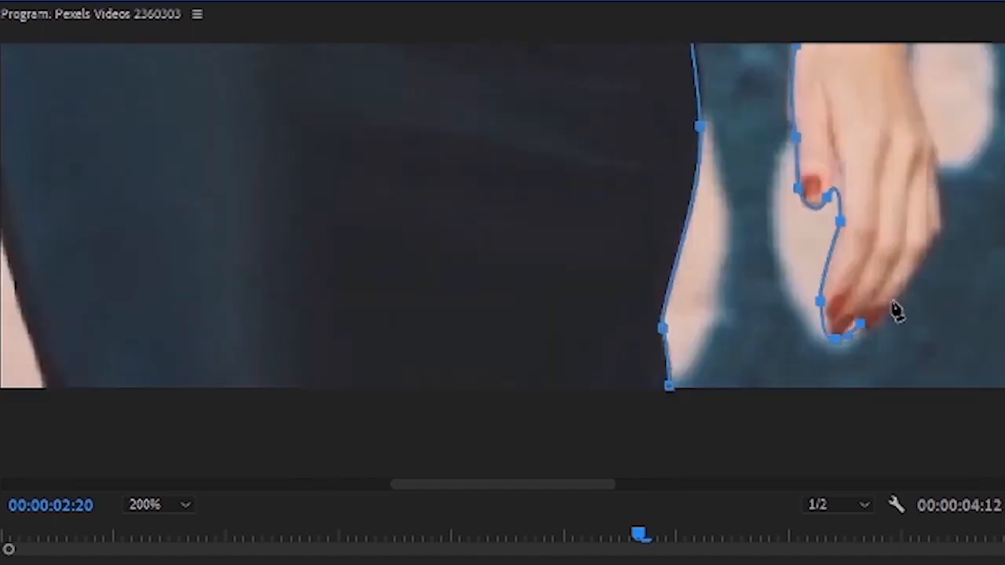
pyautogui.moveTo(909, 274); pyautogui.dragTo(938, 225)
# Extend the mask path up the outer edge of her left wrist and forearm to above the elbow.
pyautogui.scroll(3, 940, 182)
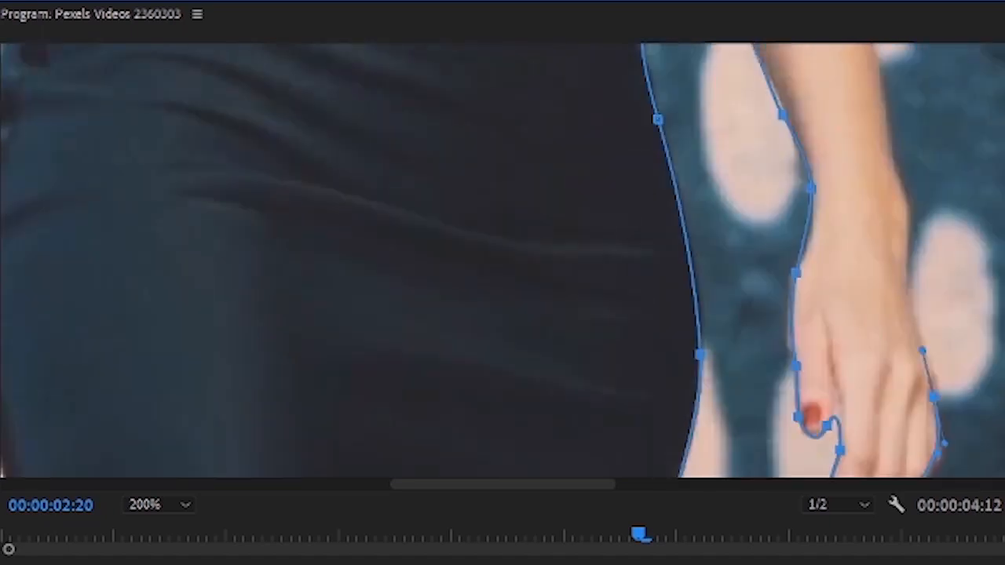
pyautogui.scroll(1, 881, 128)
pyautogui.moveTo(857, 92); pyautogui.dragTo(846, 60)
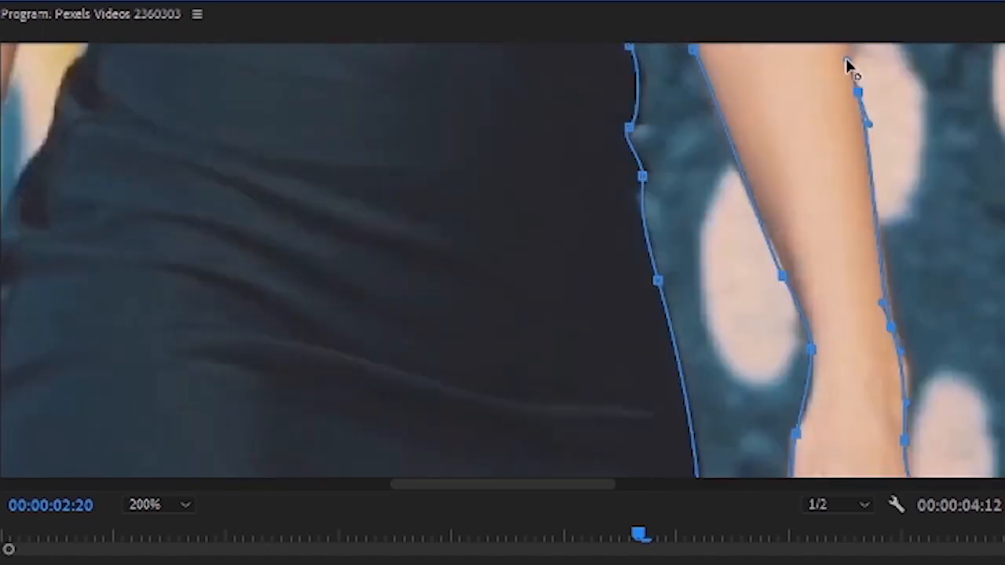
pyautogui.moveTo(890, 327); pyautogui.dragTo(898, 341)
pyautogui.scroll(3, 993, 412)
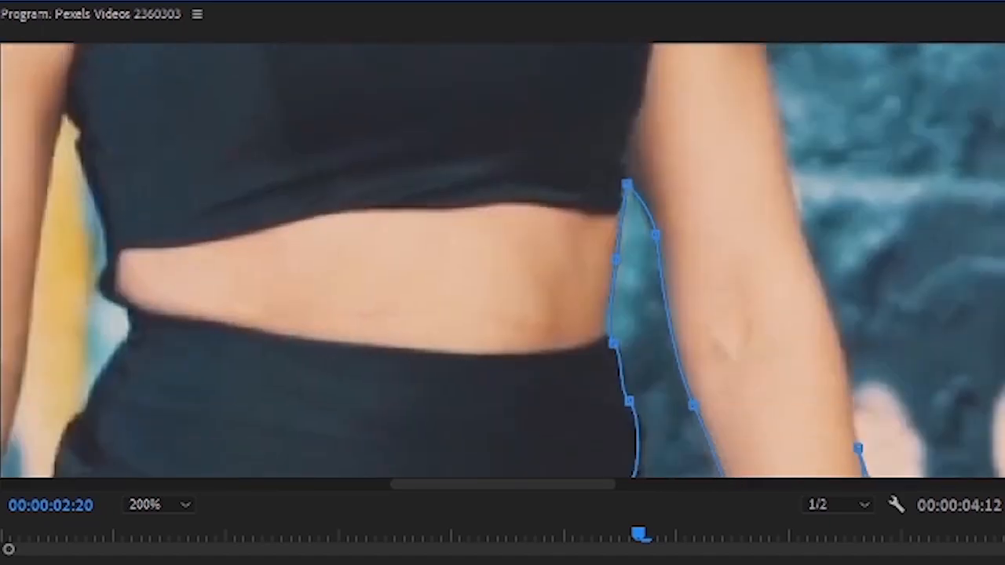
pyautogui.moveTo(797, 232); pyautogui.dragTo(770, 161)
pyautogui.moveTo(846, 416); pyautogui.dragTo(849, 418)
# Trace the mask along the outer edge of her left upper arm and into the lower ends of her hair.
pyautogui.scroll(3, 733, 209)
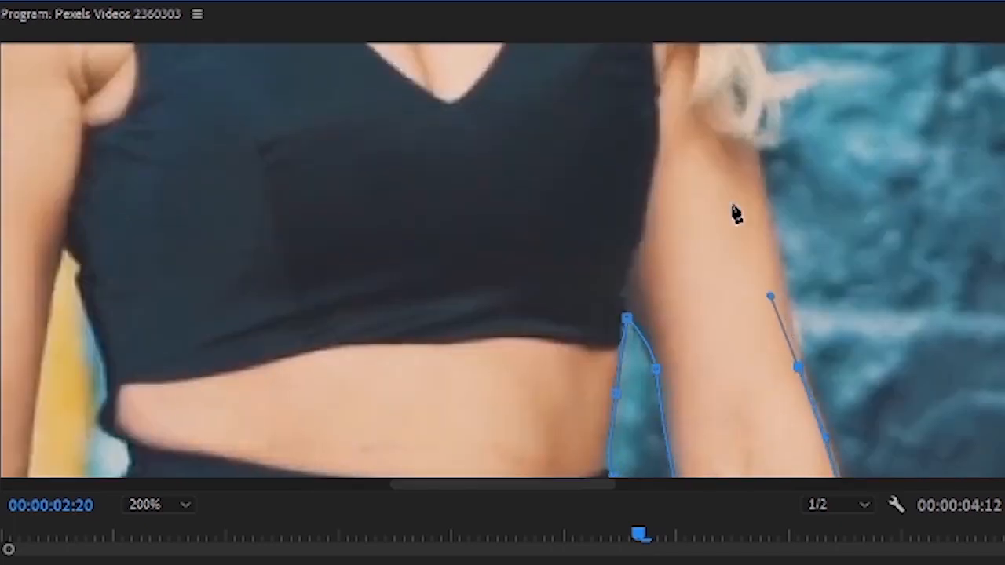
pyautogui.moveTo(762, 171); pyautogui.dragTo(758, 154)
pyautogui.scroll(5, 761, 294)
pyautogui.moveTo(760, 291); pyautogui.dragTo(754, 261)
pyautogui.moveTo(740, 191); pyautogui.dragTo(720, 159)
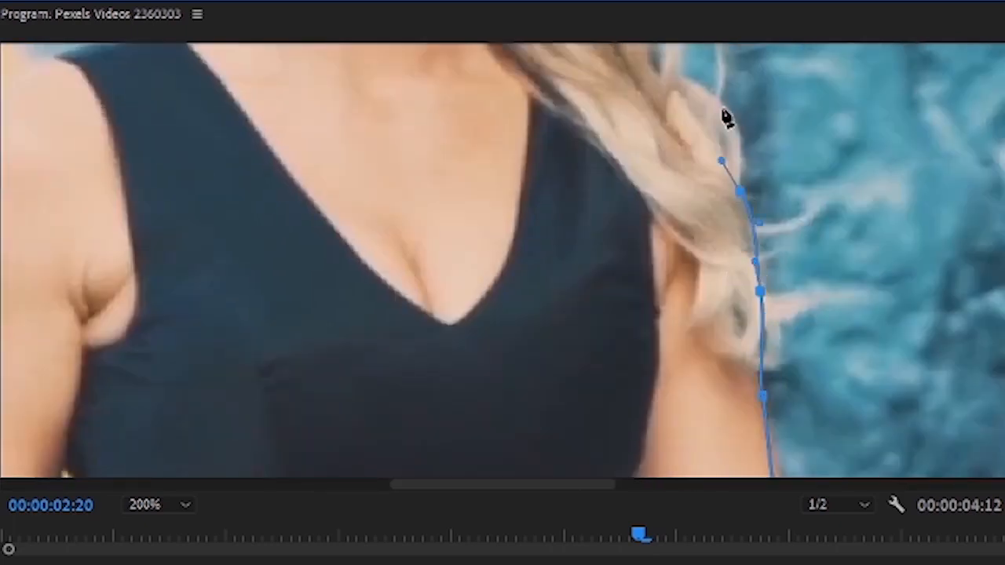
# Continue the mask path up the outer edge of the hair on her left side to beside the forehead.
pyautogui.moveTo(720, 105); pyautogui.dragTo(704, 88)
pyautogui.scroll(3, 703, 87)
pyautogui.moveTo(678, 242); pyautogui.dragTo(671, 176)
pyautogui.scroll(6, 647, 105)
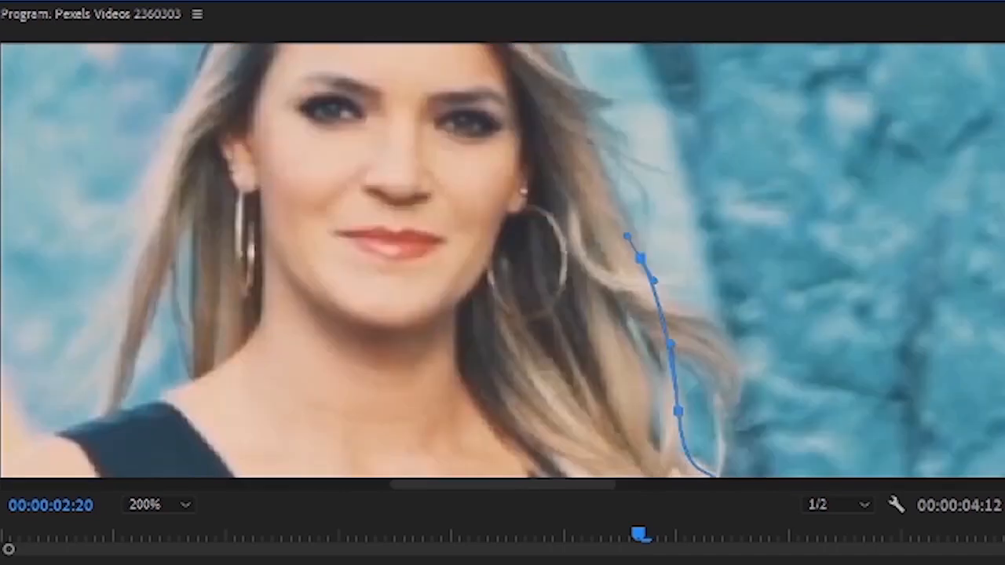
pyautogui.moveTo(572, 226); pyautogui.dragTo(557, 180)
# Trace the mask over the top of her head and down the hair on her right side to the shoulder.
pyautogui.scroll(3, 557, 179)
pyautogui.moveTo(446, 261); pyautogui.dragTo(392, 233)
pyautogui.moveTo(274, 286); pyautogui.dragTo(241, 355)
pyautogui.moveTo(205, 427); pyautogui.dragTo(188, 456)
pyautogui.scroll(-4, 165, 253)
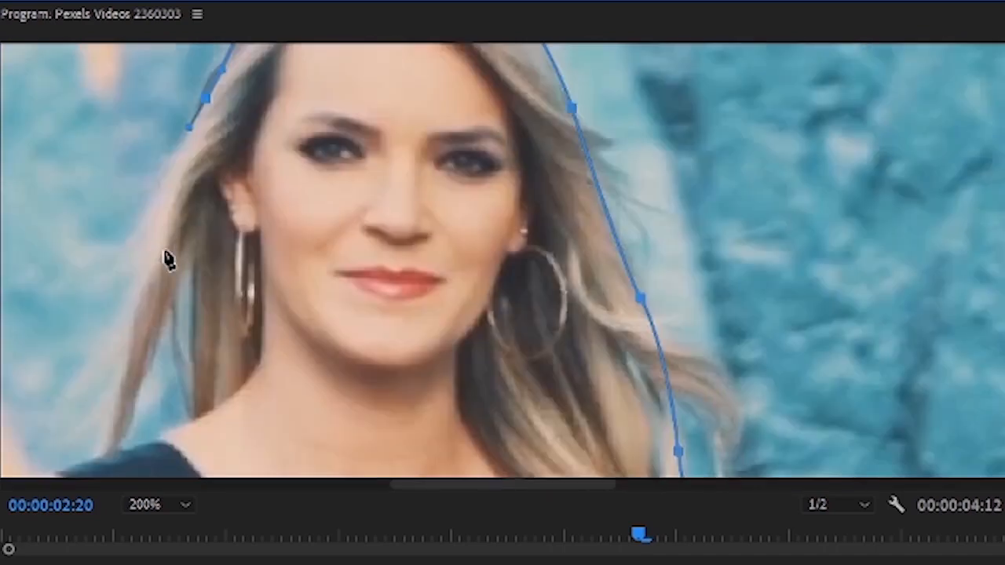
pyautogui.moveTo(165, 212); pyautogui.dragTo(166, 248)
pyautogui.moveTo(191, 329); pyautogui.dragTo(193, 376)
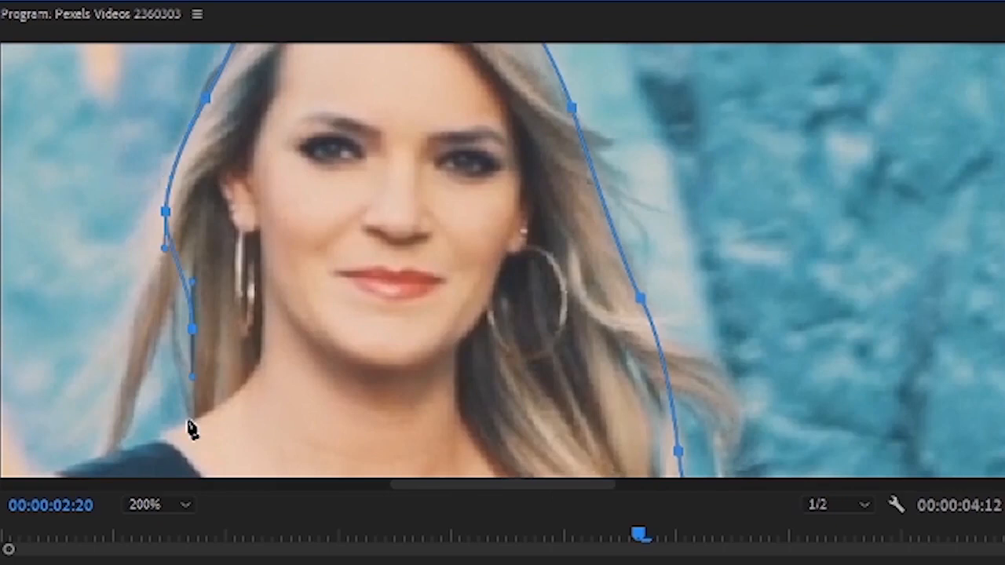
pyautogui.moveTo(188, 421); pyautogui.dragTo(175, 430)
# Continue the mask path across her right shoulder and down the outer edge of the upper arm.
pyautogui.scroll(-3, 175, 430)
pyautogui.moveTo(50, 335); pyautogui.dragTo(21, 350)
pyautogui.moveTo(581, 484); pyautogui.dragTo(521, 484)
pyautogui.scroll(-4, 820, 271)
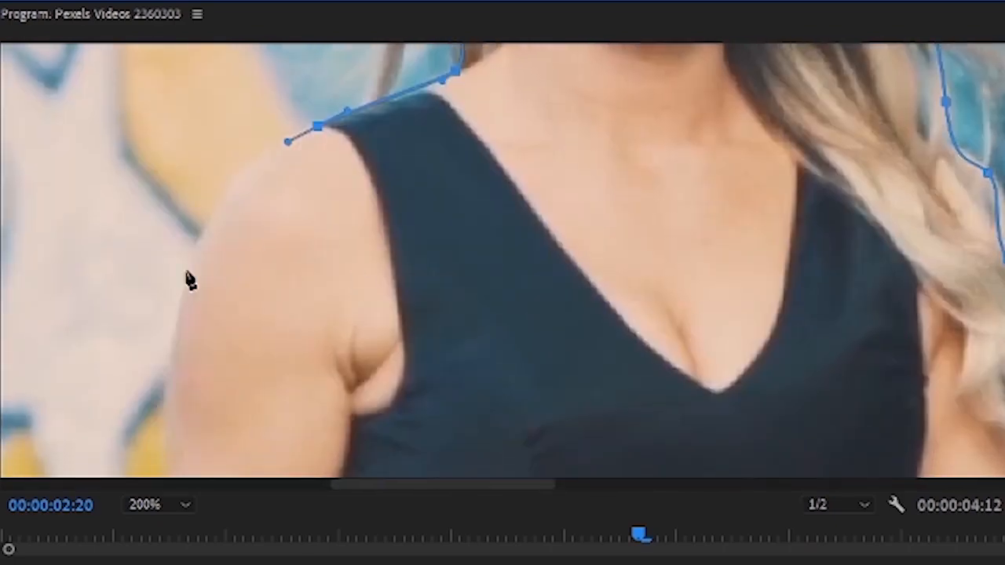
pyautogui.moveTo(186, 275); pyautogui.dragTo(170, 359)
pyautogui.scroll(-4, 168, 393)
pyautogui.moveTo(165, 409); pyautogui.dragTo(165, 439)
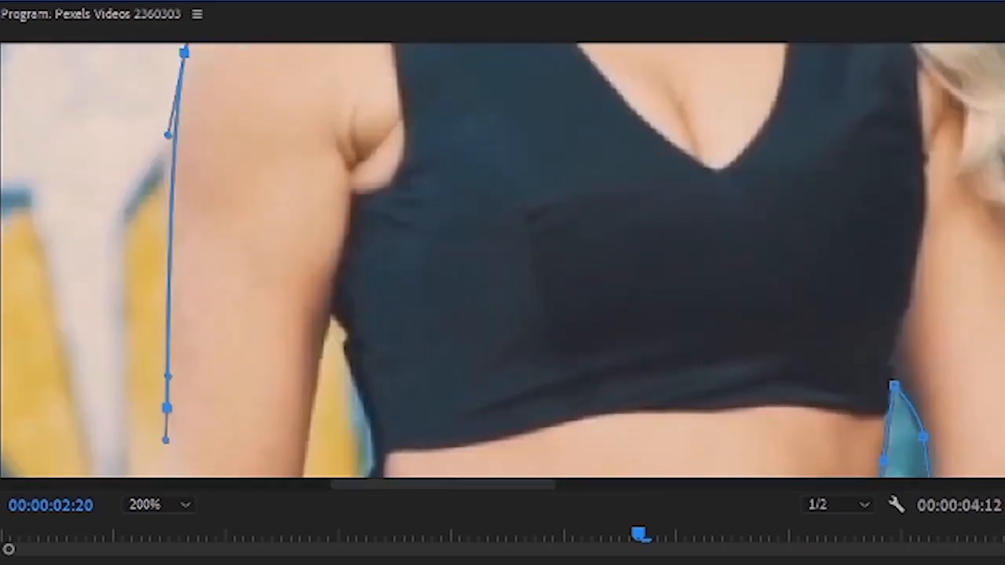
# Extend the mask path down the outer edge of her right forearm to the wrist.
pyautogui.scroll(-4, 119, 350)
pyautogui.moveTo(119, 350); pyautogui.dragTo(113, 417)
pyautogui.scroll(-4, 254, 317)
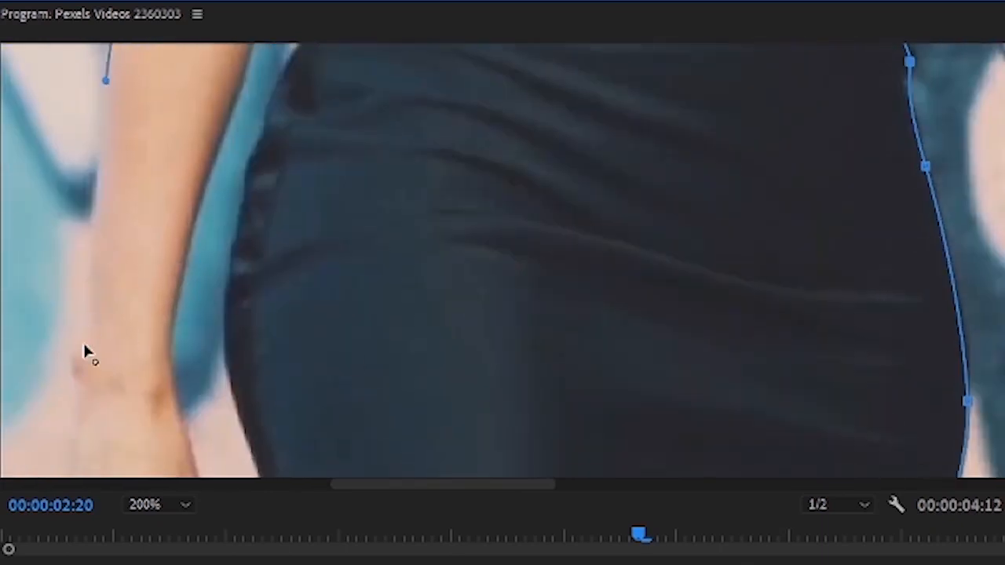
pyautogui.moveTo(84, 346); pyautogui.dragTo(79, 390)
# Trace the mask around her right hand, following the outer edge, the fingertips at the frame's bottom and the gap beside the thumb.
pyautogui.scroll(-4, 78, 390)
pyautogui.moveTo(49, 311); pyautogui.dragTo(35, 406)
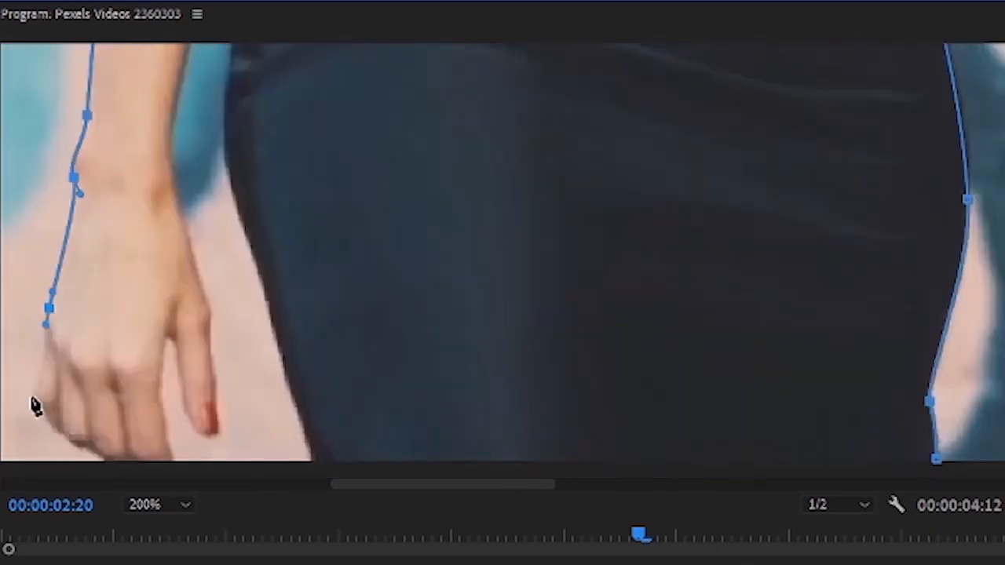
pyautogui.scroll(-4, 83, 363)
pyautogui.click(168, 369)
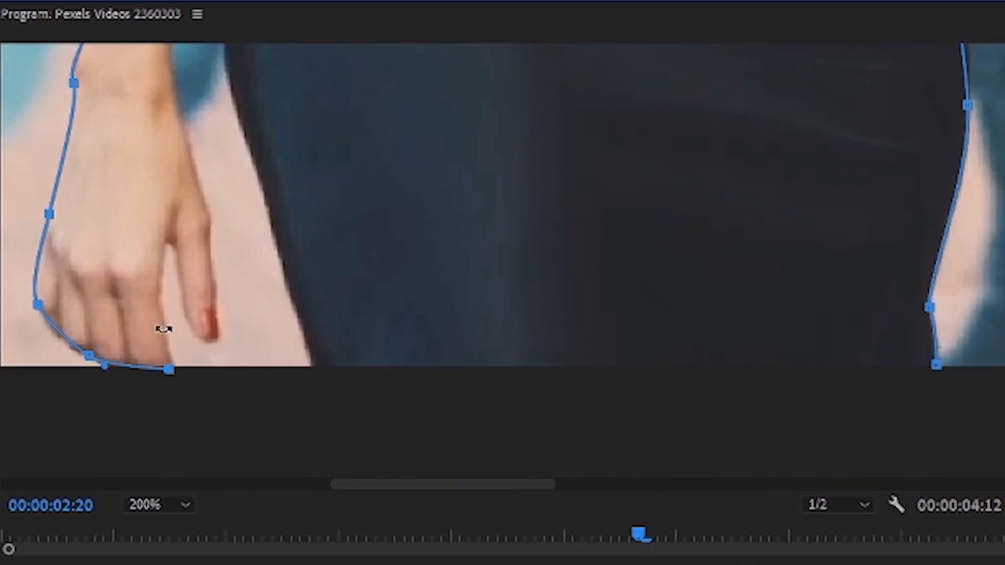
pyautogui.click(169, 333)
pyautogui.moveTo(165, 239); pyautogui.dragTo(179, 229)
pyautogui.moveTo(187, 308); pyautogui.dragTo(215, 292)
# Continue the mask path up the inner edge of her right wrist and forearm to the elbow.
pyautogui.scroll(5, 192, 275)
pyautogui.moveTo(172, 321); pyautogui.dragTo(180, 287)
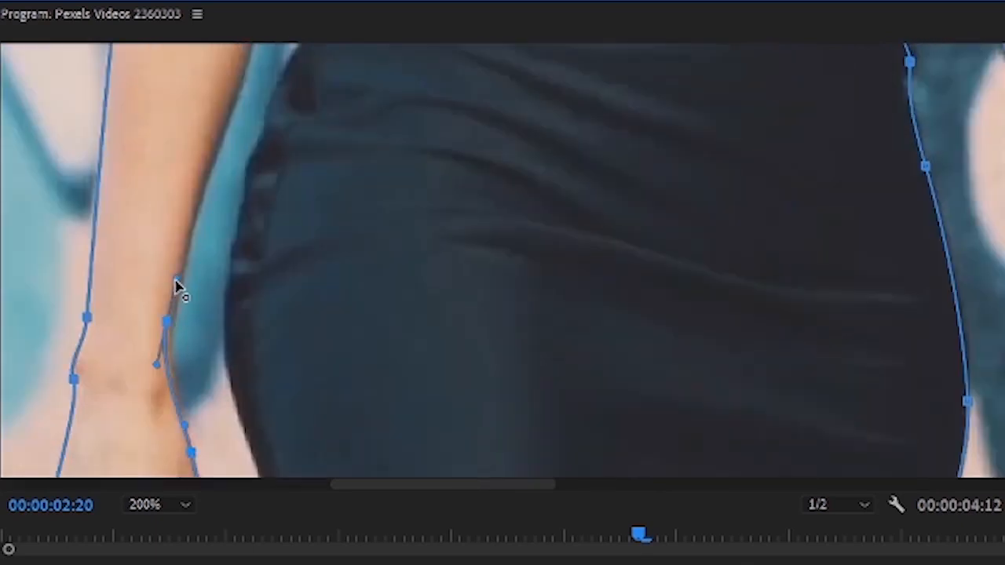
pyautogui.scroll(4, 246, 157)
pyautogui.moveTo(235, 171); pyautogui.dragTo(251, 139)
pyautogui.scroll(4, 863, 337)
pyautogui.moveTo(294, 98); pyautogui.dragTo(296, 54)
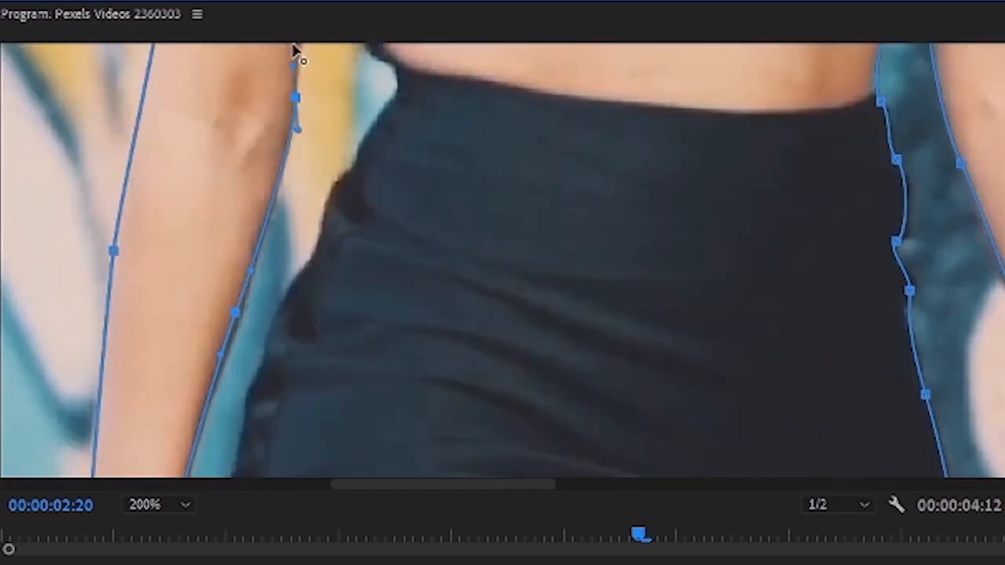
# Trace the mask up to her right armpit and back down the side of the torso to the waistband.
pyautogui.scroll(8, 322, 231)
pyautogui.moveTo(320, 227); pyautogui.dragTo(350, 233)
pyautogui.moveTo(373, 320); pyautogui.dragTo(365, 345)
pyautogui.click(397, 381)
pyautogui.moveTo(386, 424); pyautogui.dragTo(372, 440)
# Continue the mask path down the curve of her right hip along the skirt's side edge.
pyautogui.scroll(-5, 458, 212)
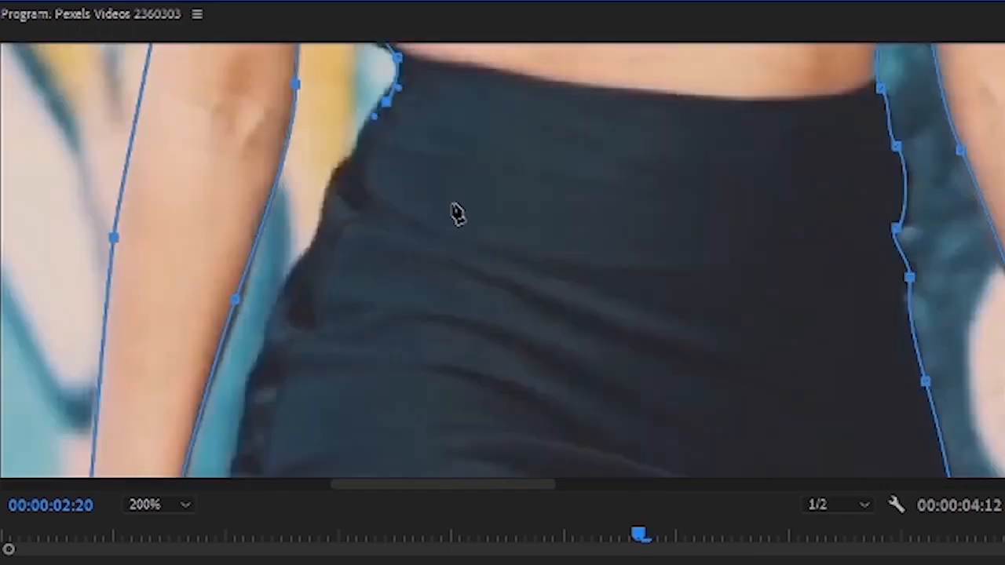
pyautogui.moveTo(330, 174); pyautogui.dragTo(325, 189)
pyautogui.moveTo(306, 250); pyautogui.dragTo(292, 272)
pyautogui.moveTo(266, 350); pyautogui.dragTo(263, 370)
pyautogui.moveTo(246, 410); pyautogui.dragTo(241, 436)
# Bring the mask down the skirt's edge to the bottom of the frame and close the path at its starting point.
pyautogui.scroll(-5, 241, 289)
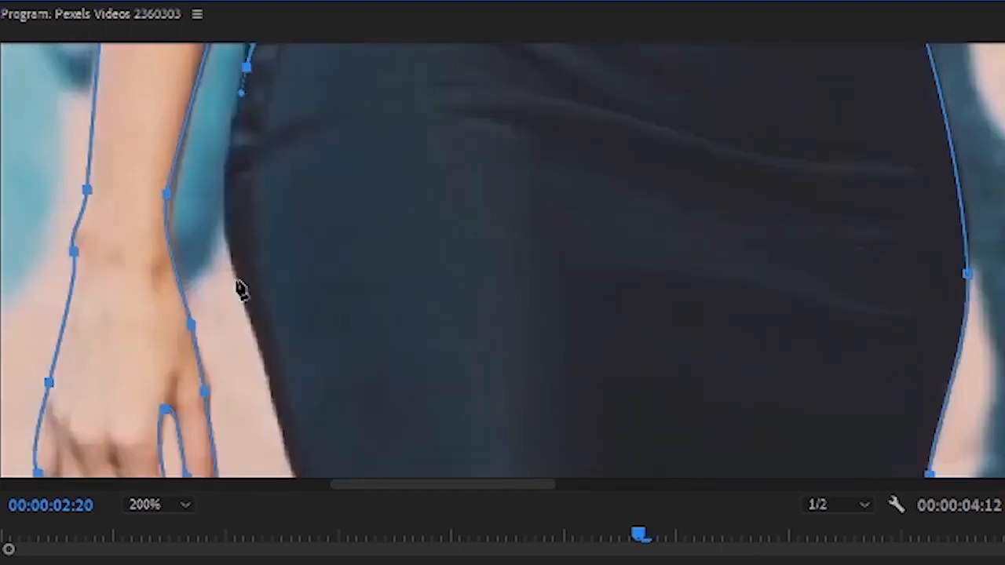
pyautogui.click(285, 461)
pyautogui.scroll(-3, 306, 416)
pyautogui.click(308, 369)
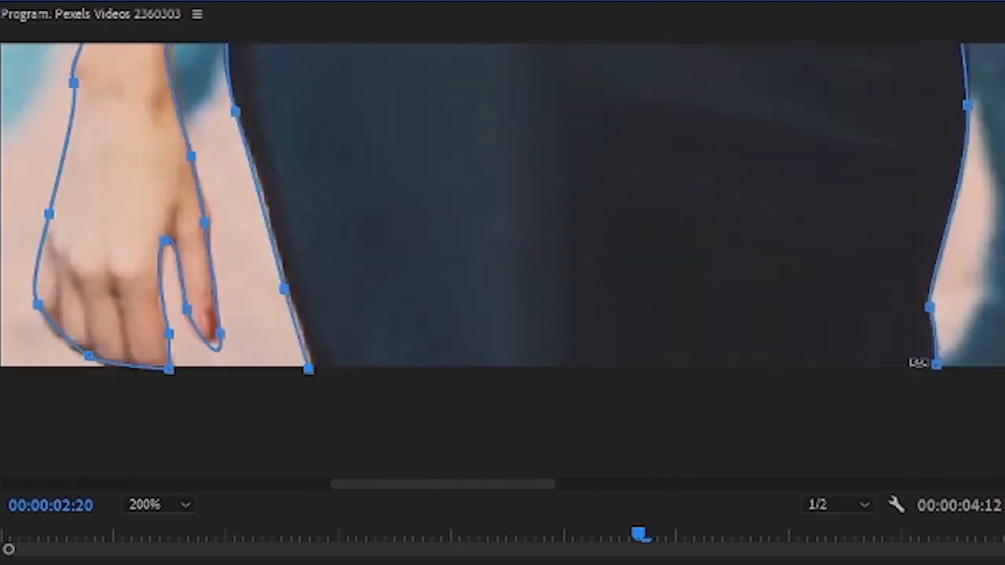
pyautogui.click(936, 366)
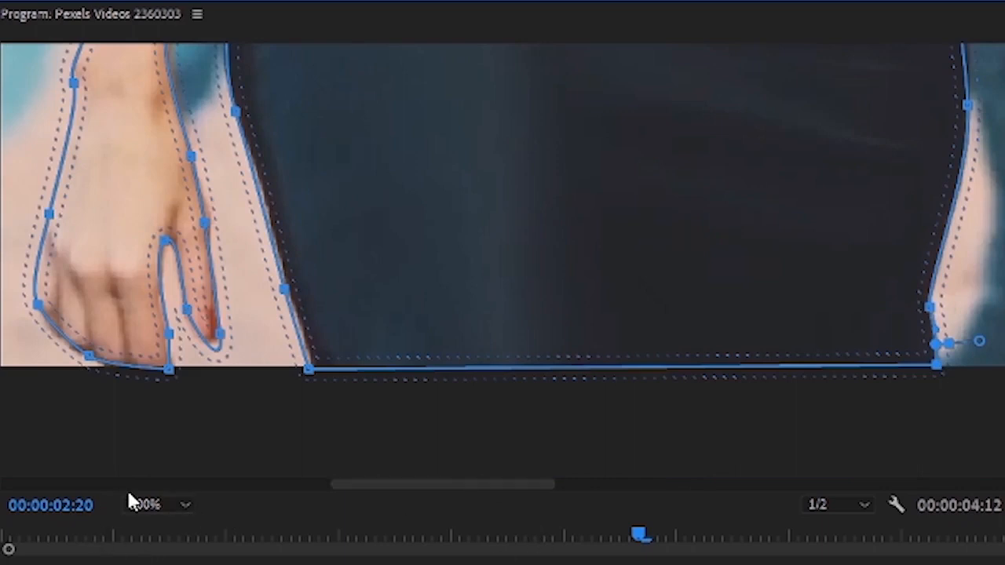
pyautogui.click(180, 506)
pyautogui.click(161, 526)
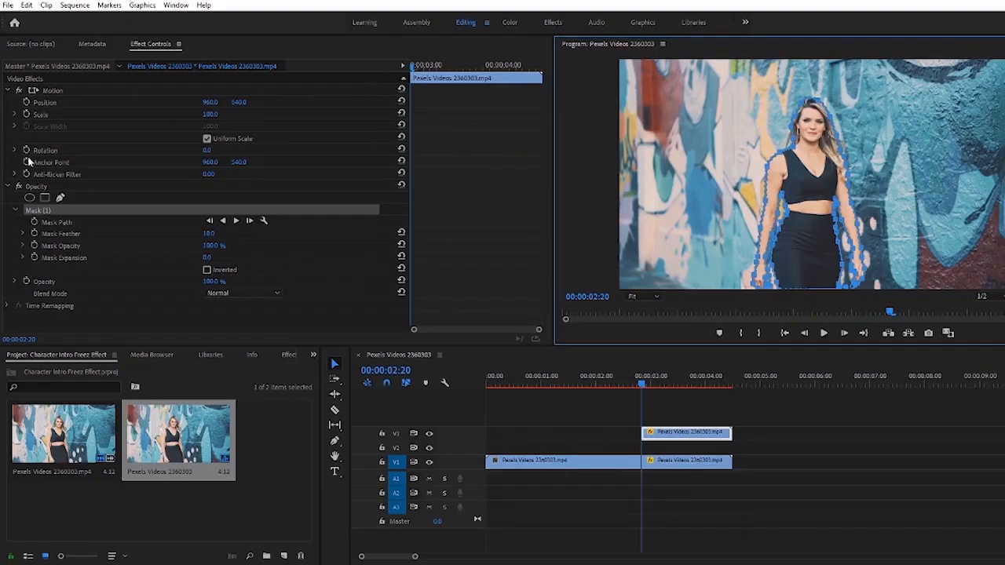
# Animate the V3 clip's Scale with a keyframe at 00:00:02:20 and a second one of 142 at 00:00:04:01.
pyautogui.click(28, 115)
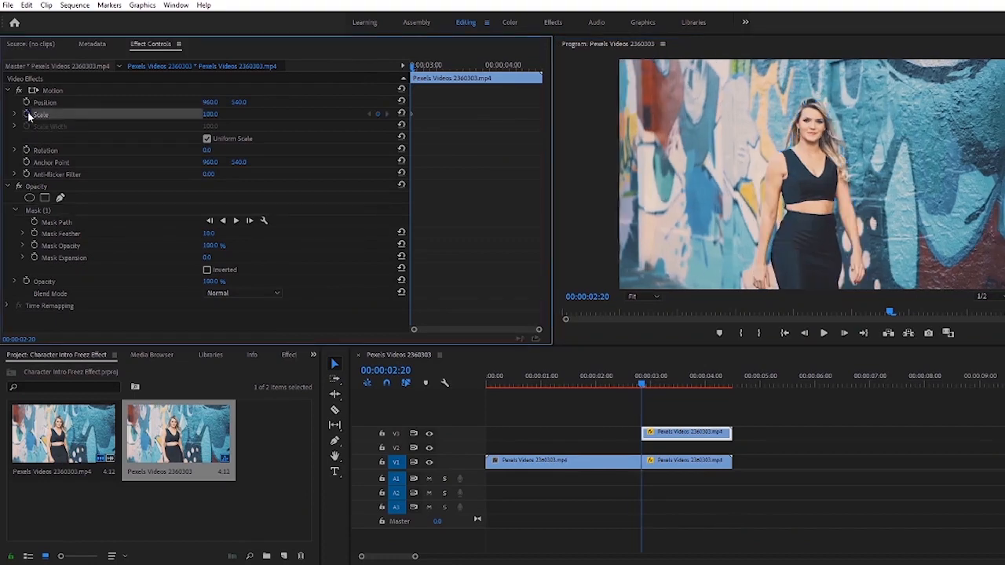
pyautogui.moveTo(641, 380); pyautogui.dragTo(709, 384)
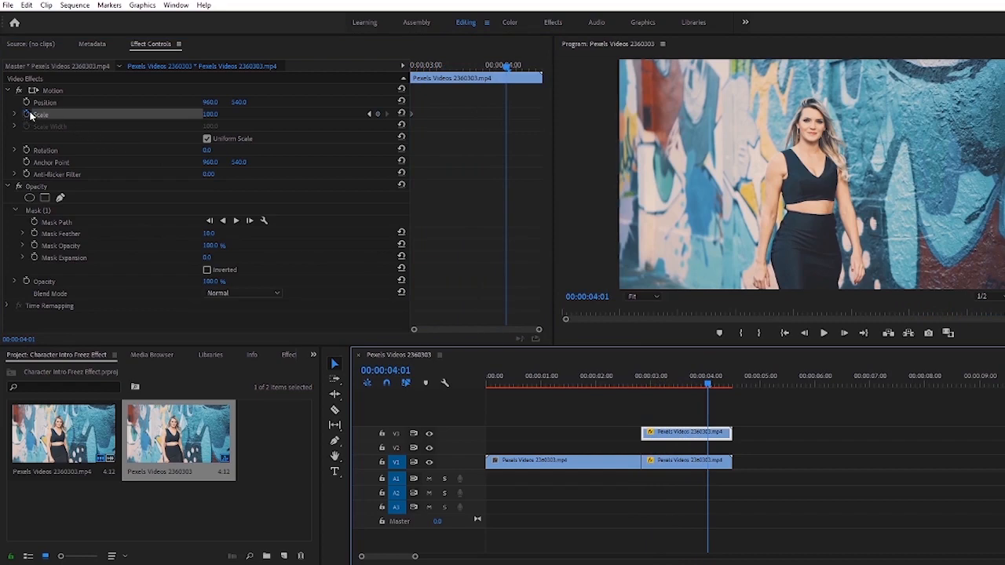
pyautogui.moveTo(210, 114); pyautogui.dragTo(245, 114)
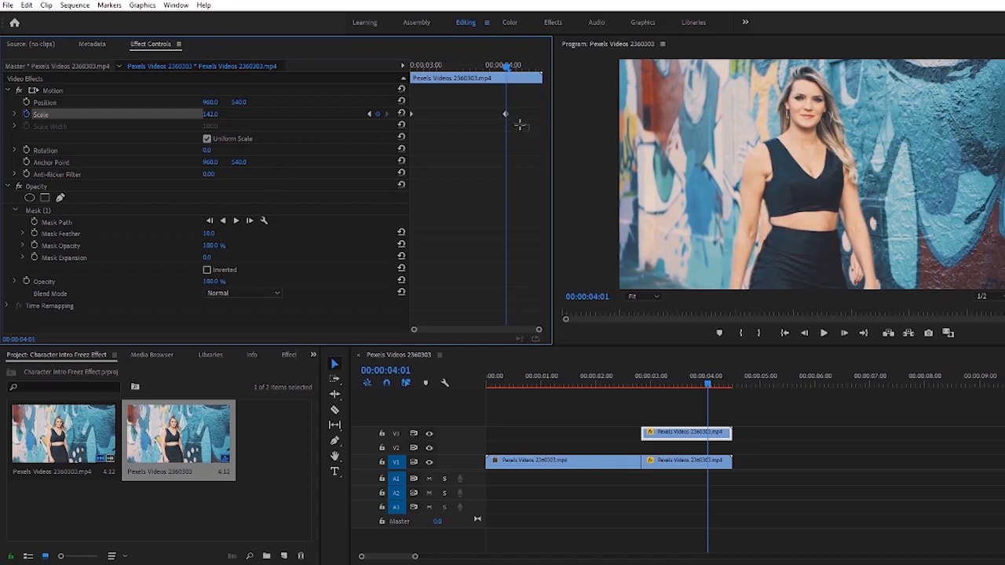
# Apply Ease In to the ending Scale keyframe and Ease Out to the starting one.
pyautogui.rightClick(506, 117)
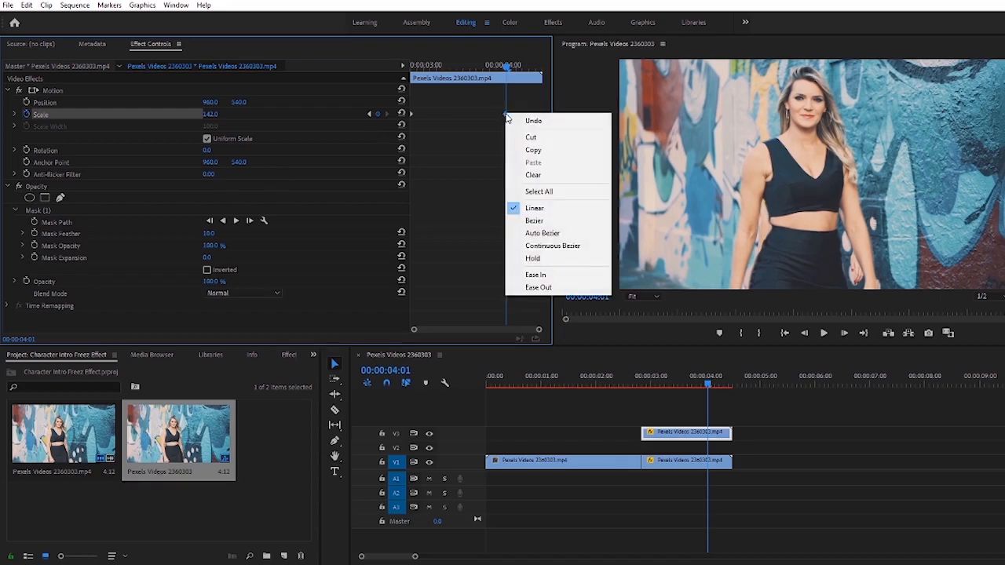
pyautogui.click(547, 277)
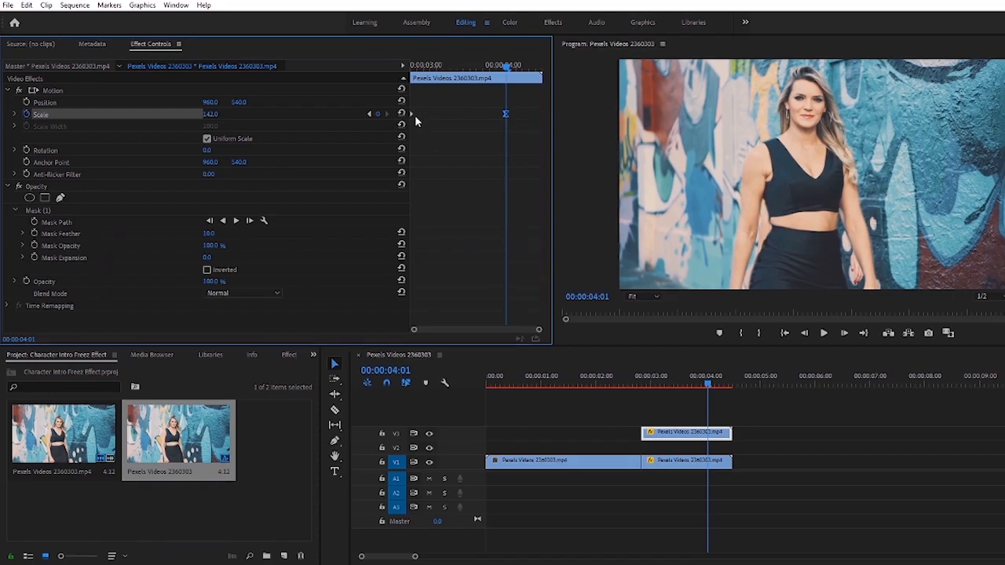
pyautogui.moveTo(507, 68); pyautogui.dragTo(405, 78)
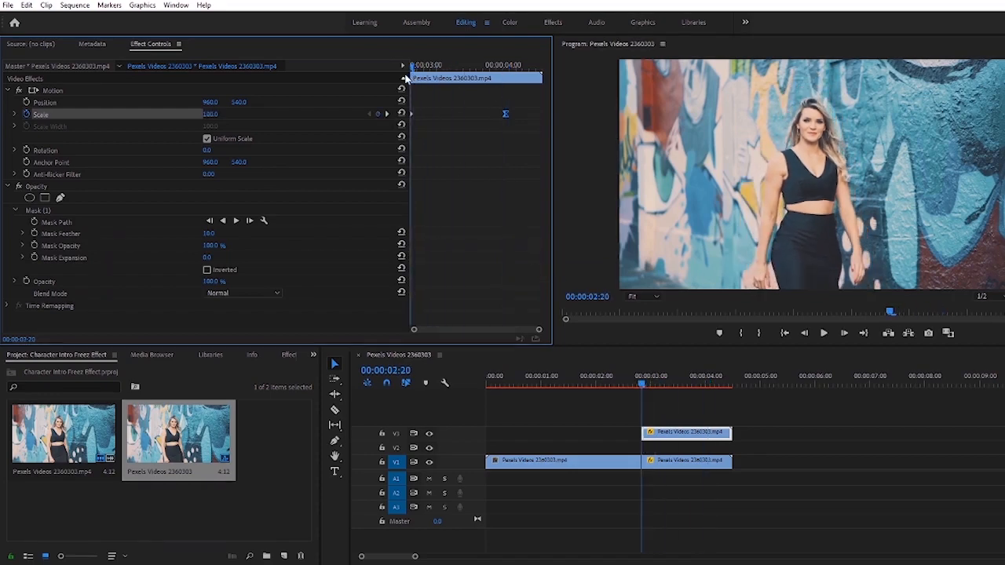
pyautogui.click(417, 120)
pyautogui.rightClick(414, 116)
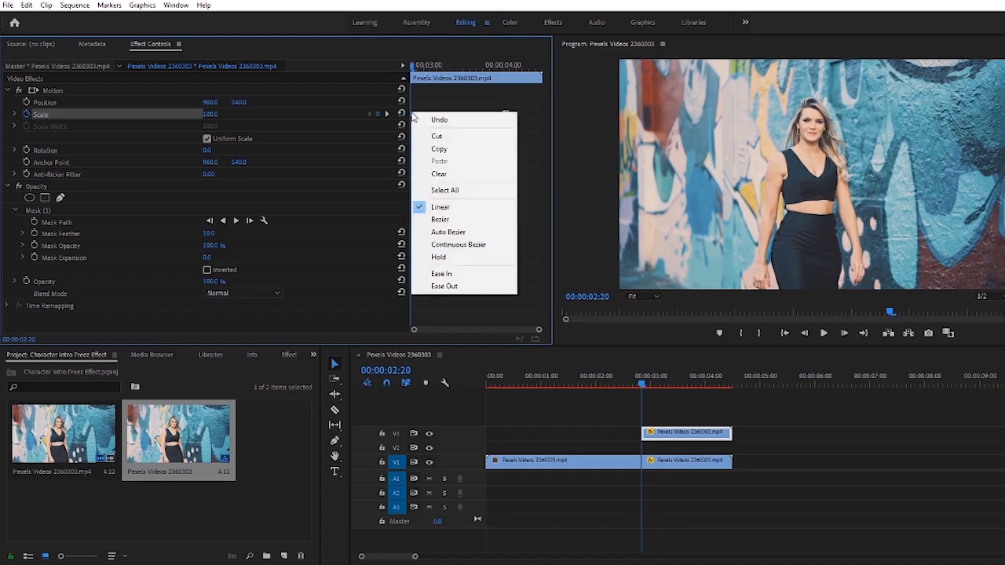
pyautogui.click(445, 287)
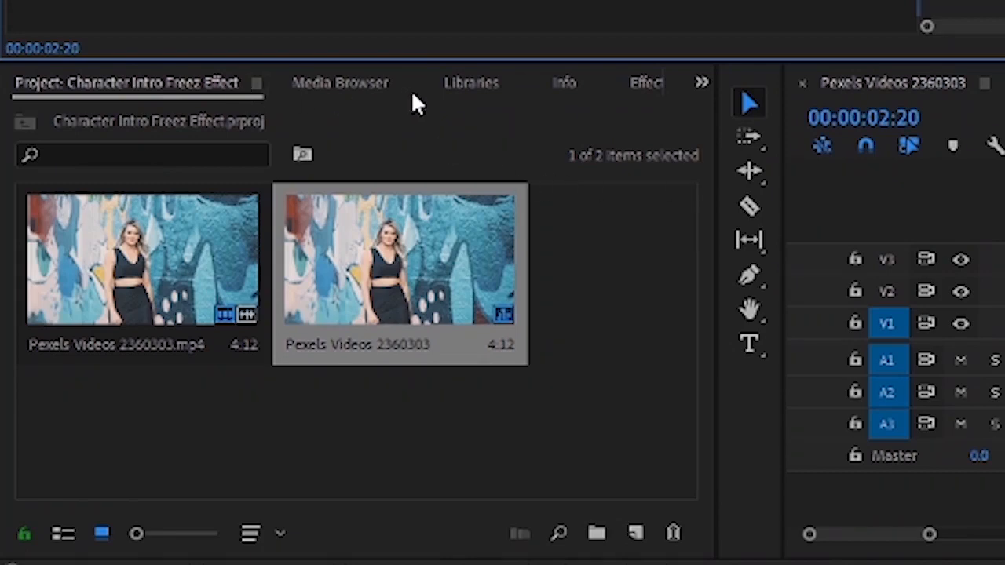
# Find the Black & White video effect and apply it to the frozen background clip on V1.
pyautogui.click(637, 88)
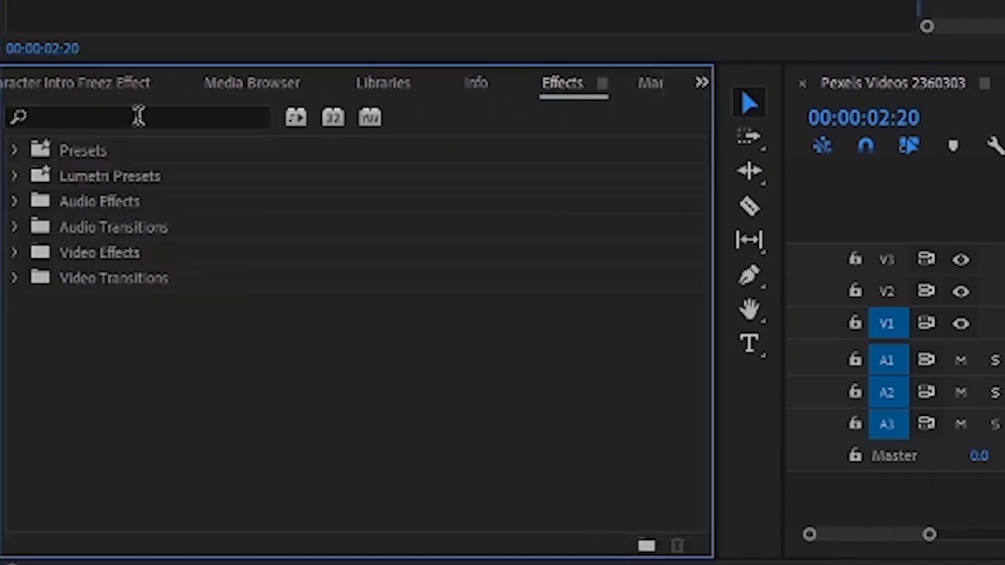
pyautogui.click(136, 114)
pyautogui.write('bla')
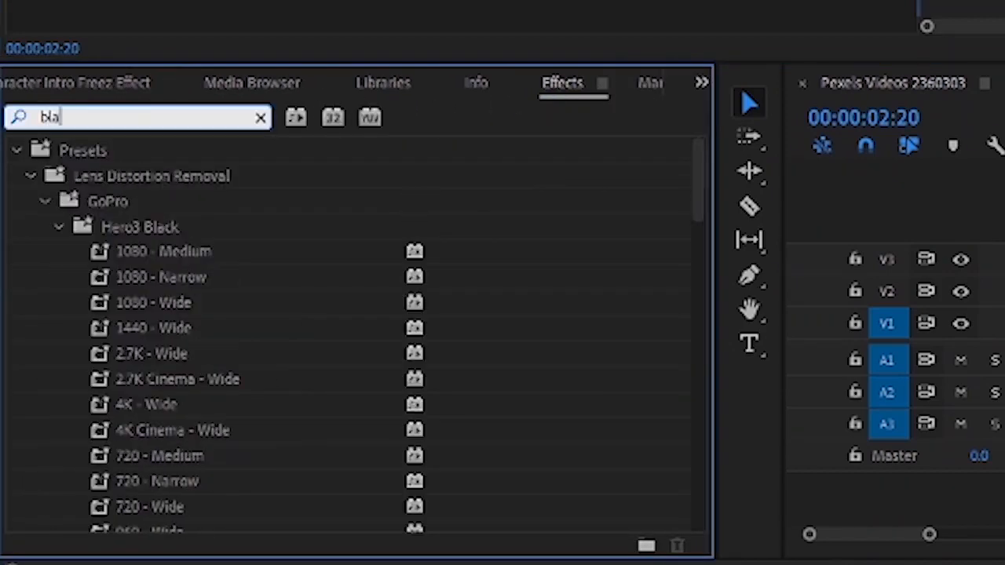
pyautogui.write('ck')
pyautogui.scroll(-10, 217, 440)
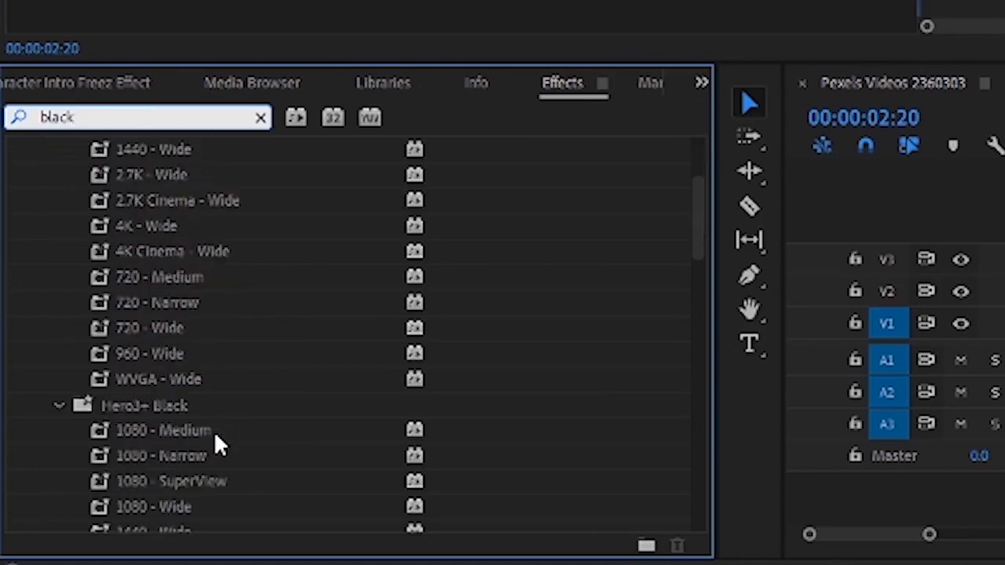
pyautogui.scroll(-5, 313, 409)
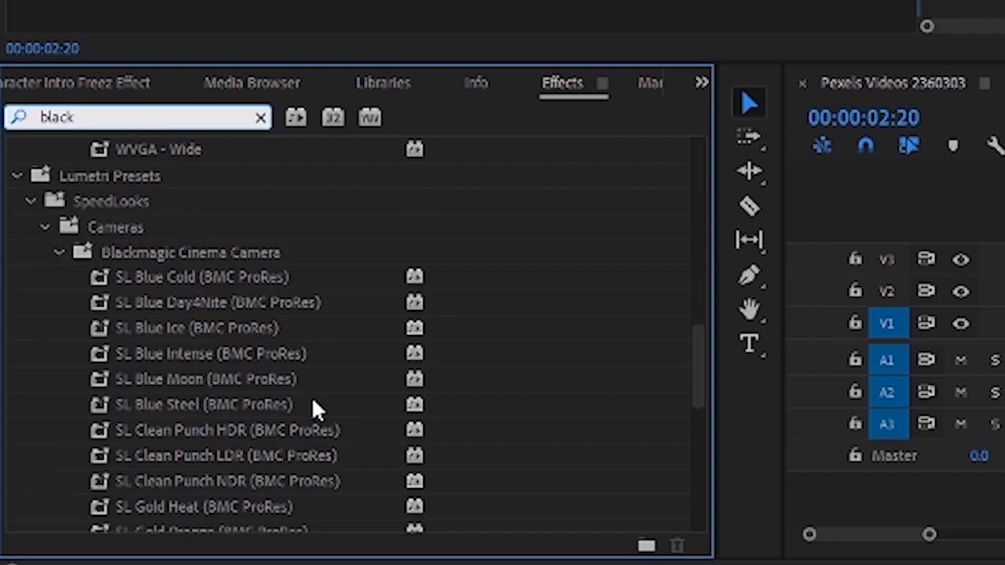
pyautogui.scroll(-10, 311, 396)
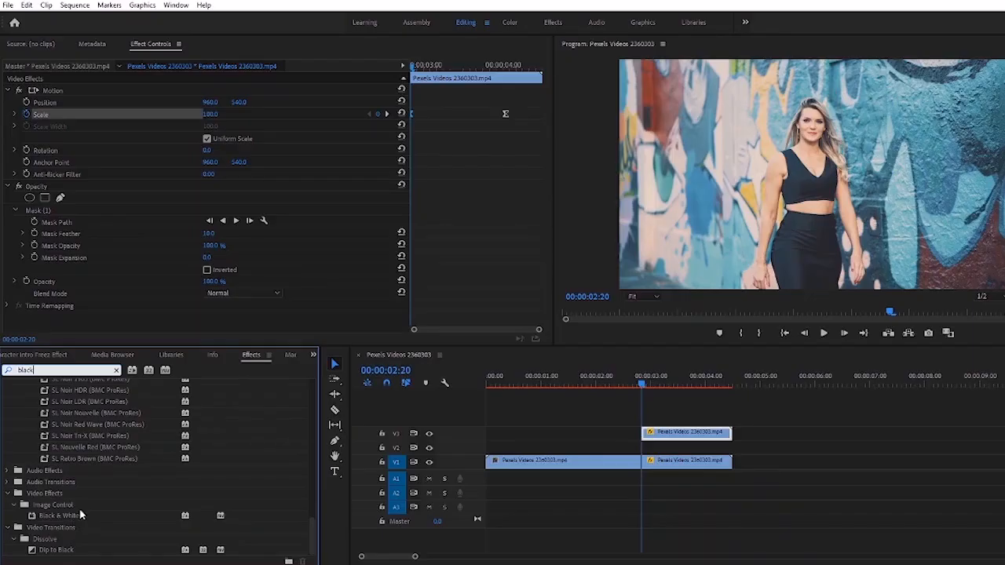
pyautogui.click(155, 444)
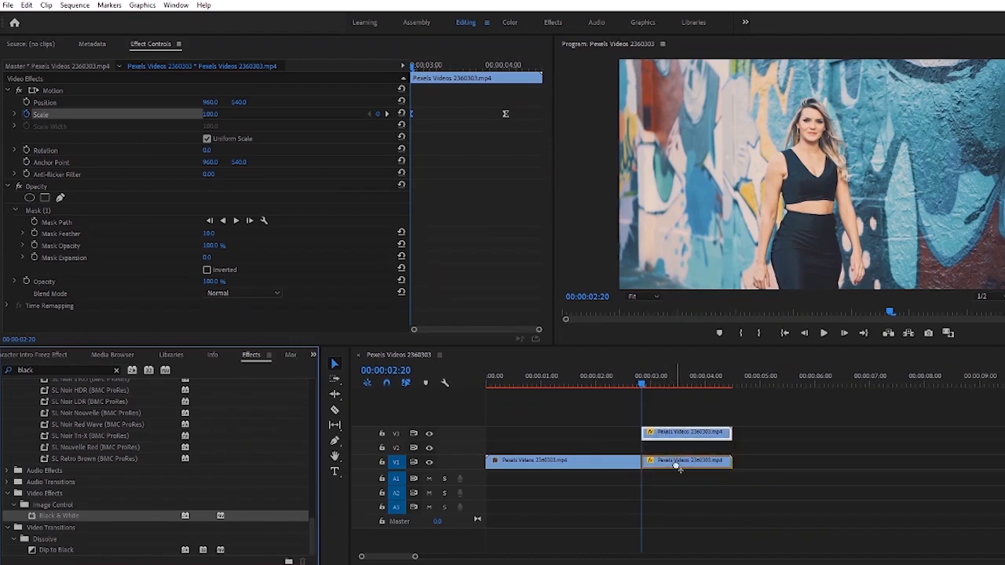
pyautogui.moveTo(677, 466); pyautogui.dragTo(676, 467)
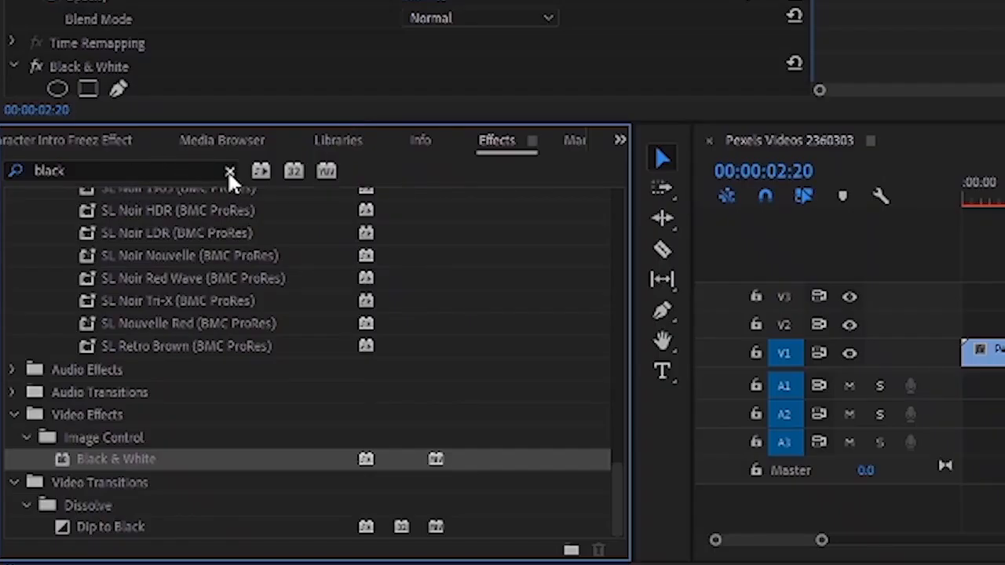
# Find the Gaussian Blur video effect and add it to the black-and-white background clip on V1.
pyautogui.click(229, 172)
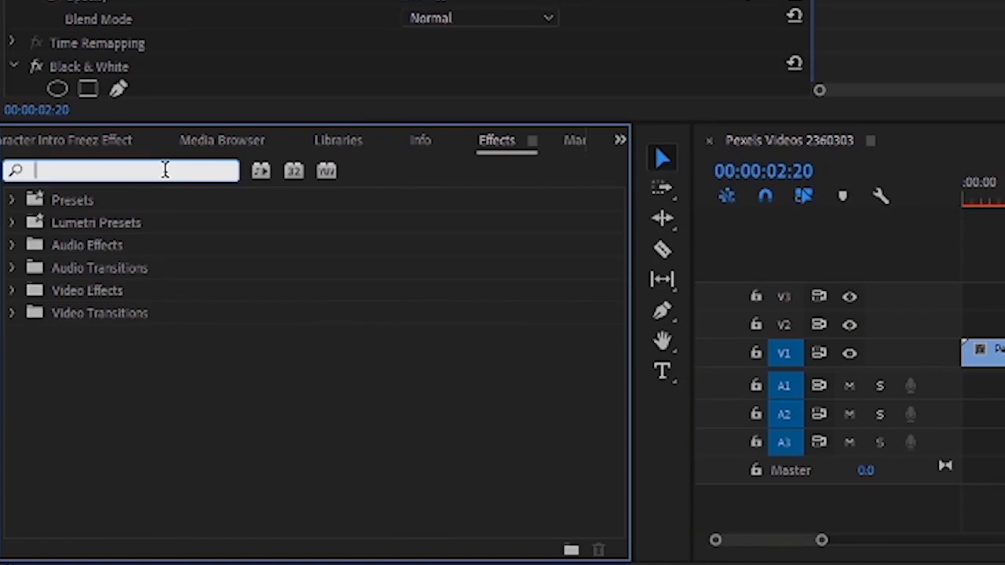
pyautogui.write('gaus')
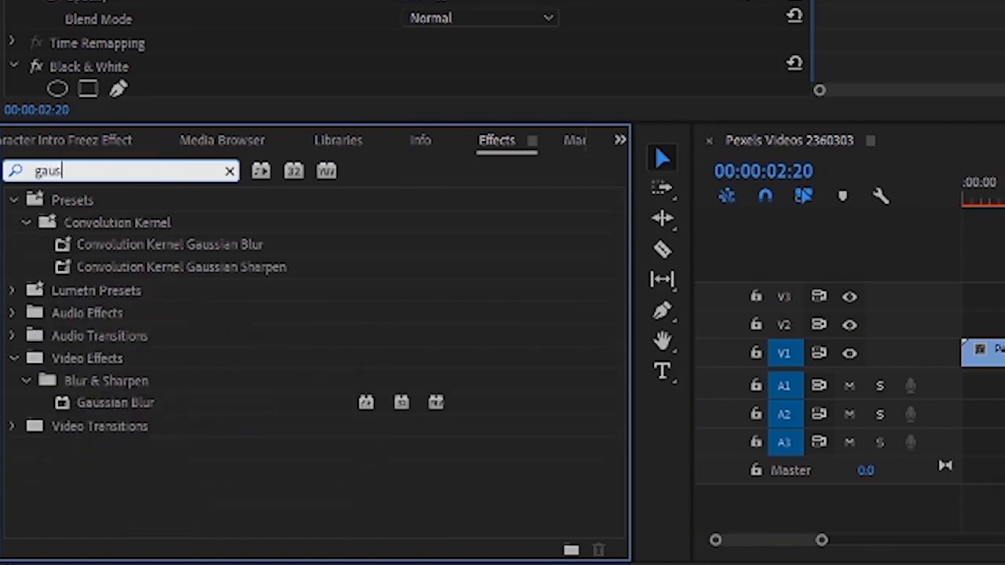
pyautogui.click(182, 404)
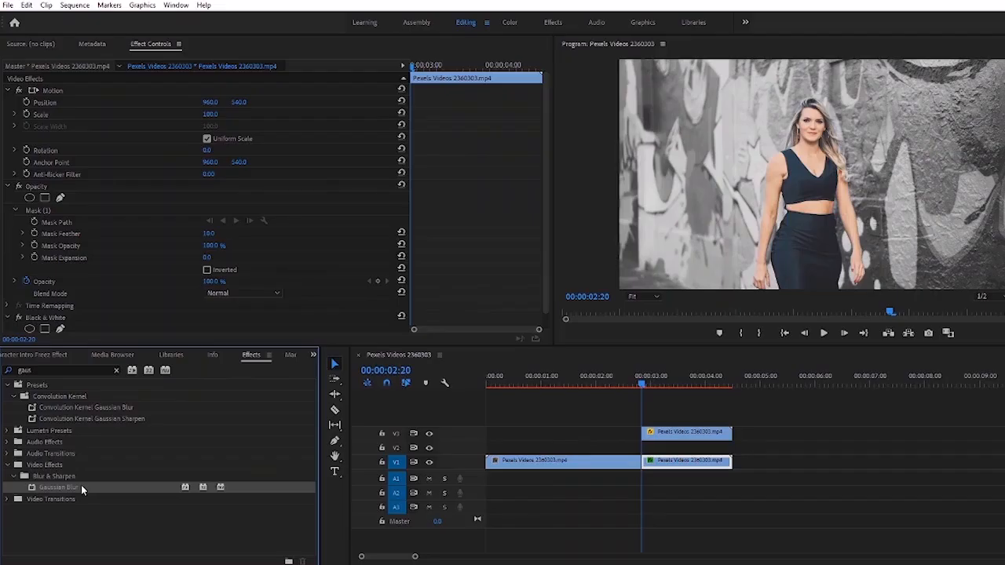
pyautogui.moveTo(161, 401); pyautogui.dragTo(672, 468)
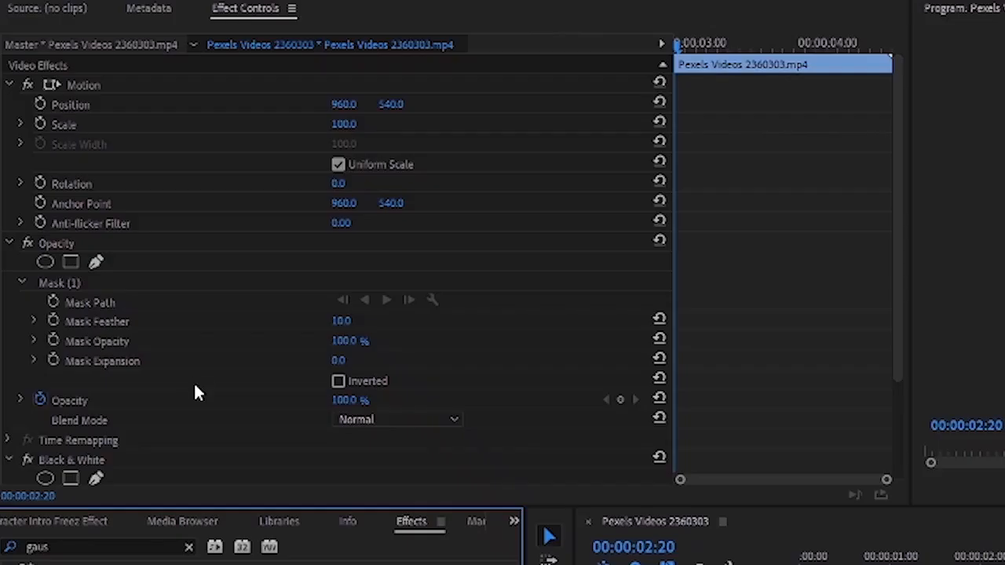
# Set the background clip's Gaussian Blur Blurriness to 25 and enable Repeat Edge Pixels.
pyautogui.scroll(-2, 122, 277)
pyautogui.scroll(-2, 196, 390)
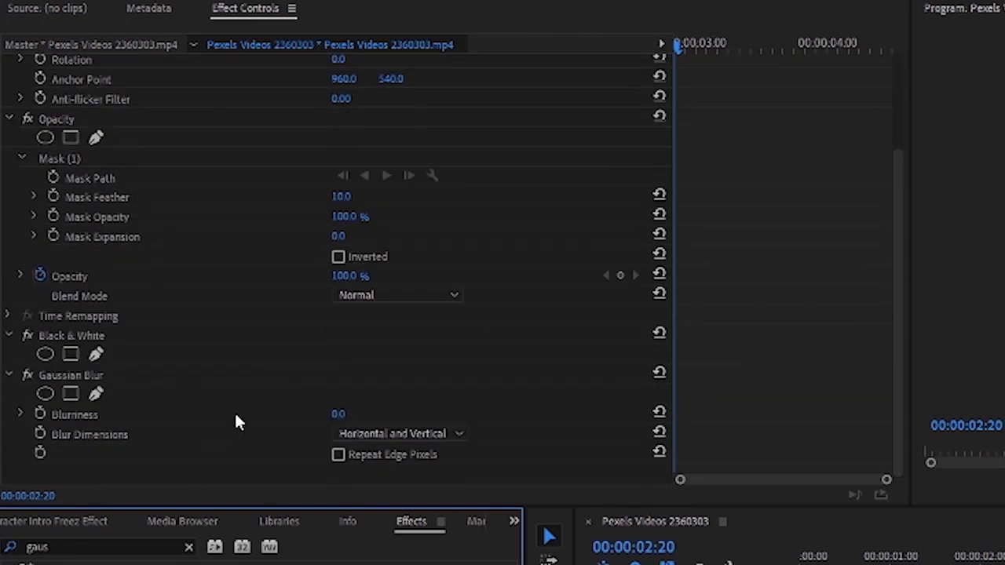
pyautogui.click(354, 412)
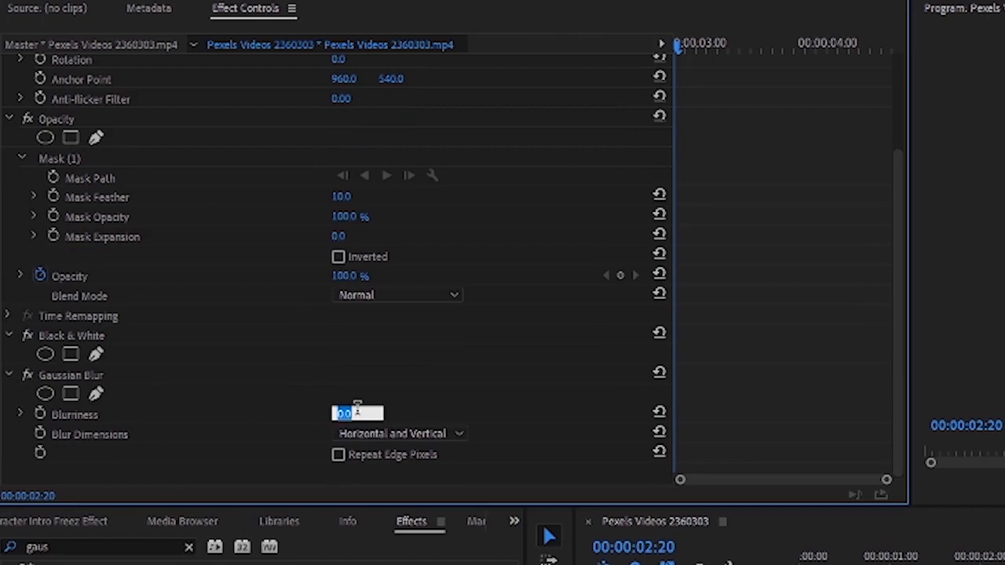
pyautogui.write('25')
pyautogui.click(338, 456)
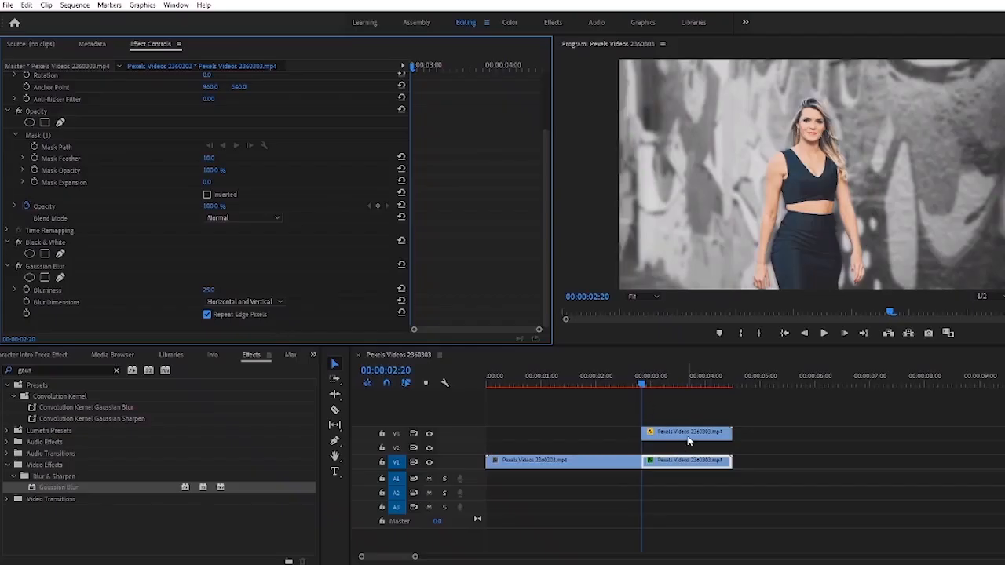
# Nest the masked woman clip on V3, accepting the default sequence name.
pyautogui.click(688, 436)
pyautogui.rightClick(689, 441)
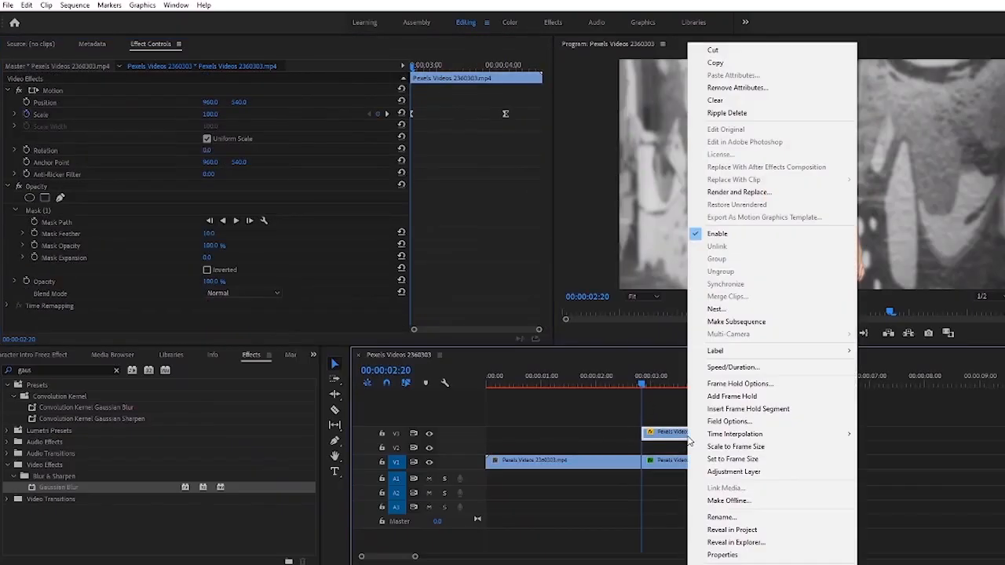
pyautogui.click(738, 311)
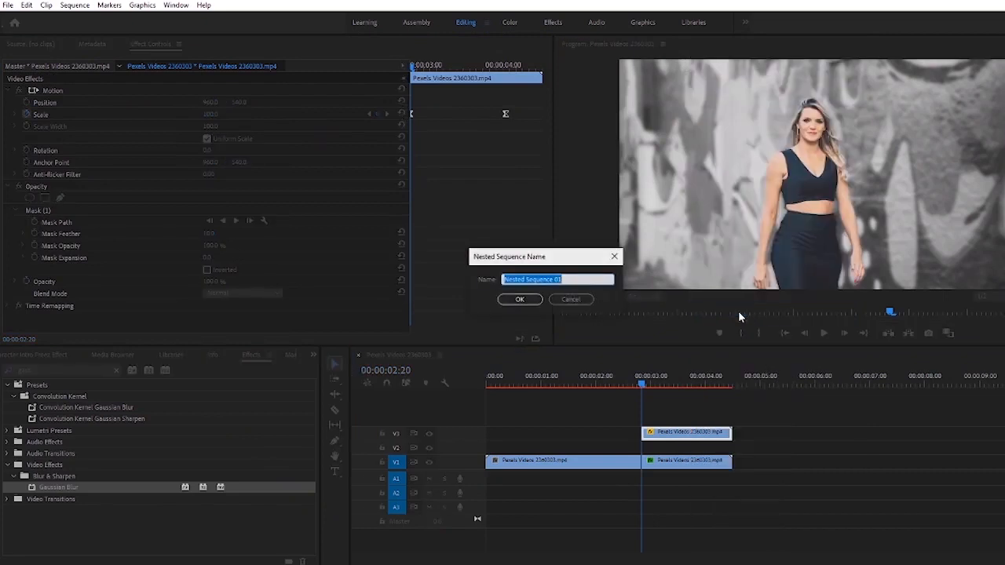
pyautogui.click(519, 299)
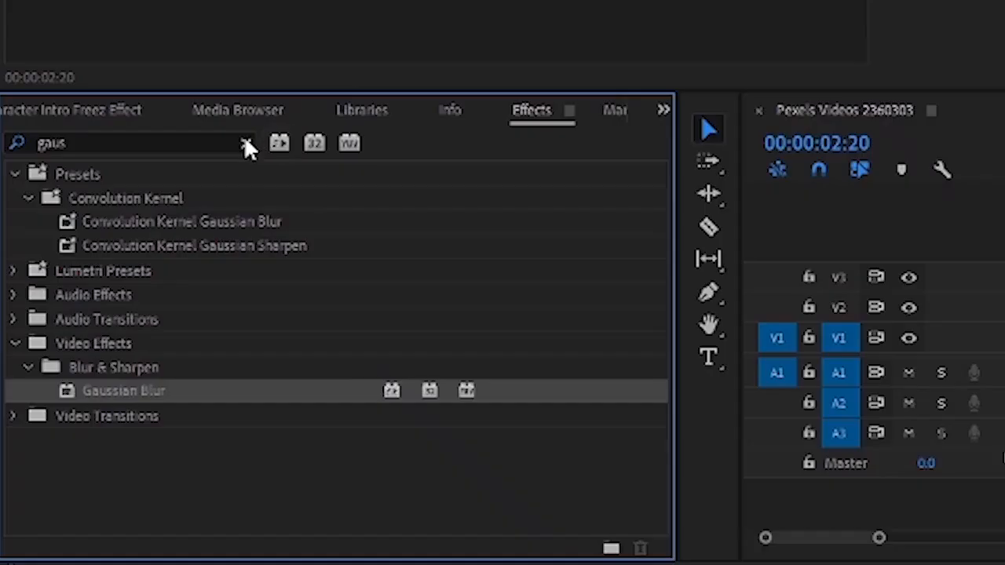
# Find the Radial Shadow effect, apply it to the nested sequence on V3 and save the project.
pyautogui.click(117, 369)
pyautogui.click(203, 135)
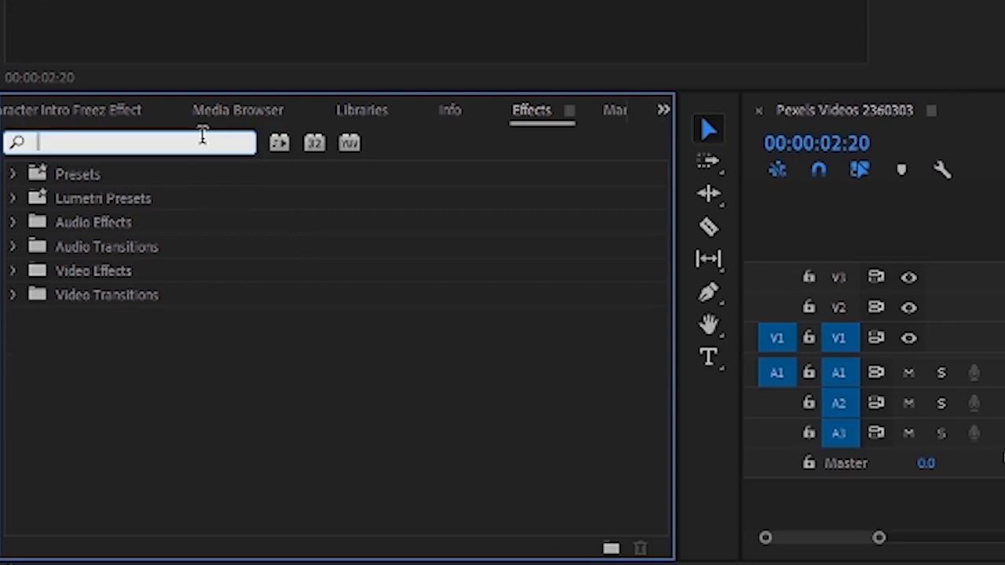
pyautogui.write('ra')
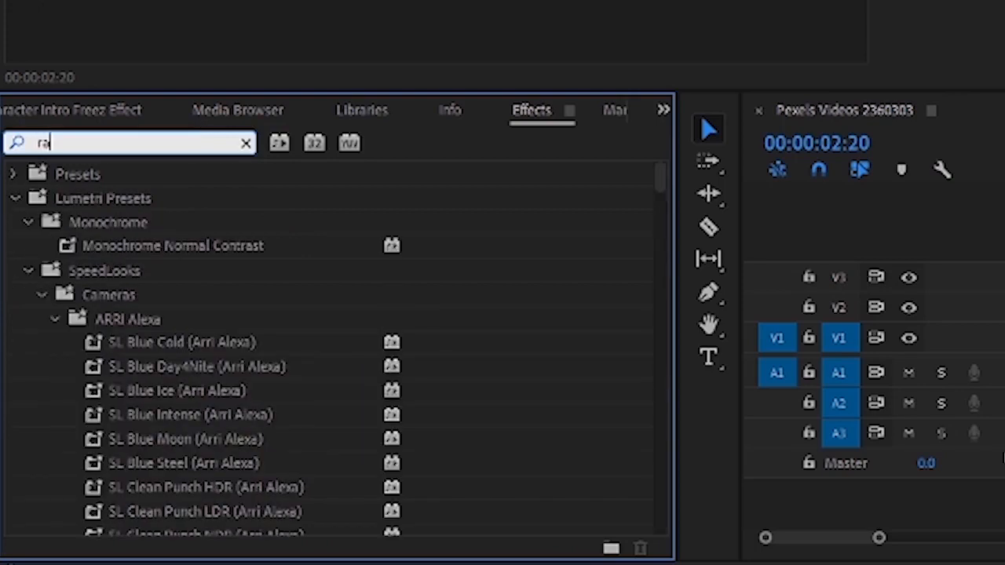
pyautogui.write('dia')
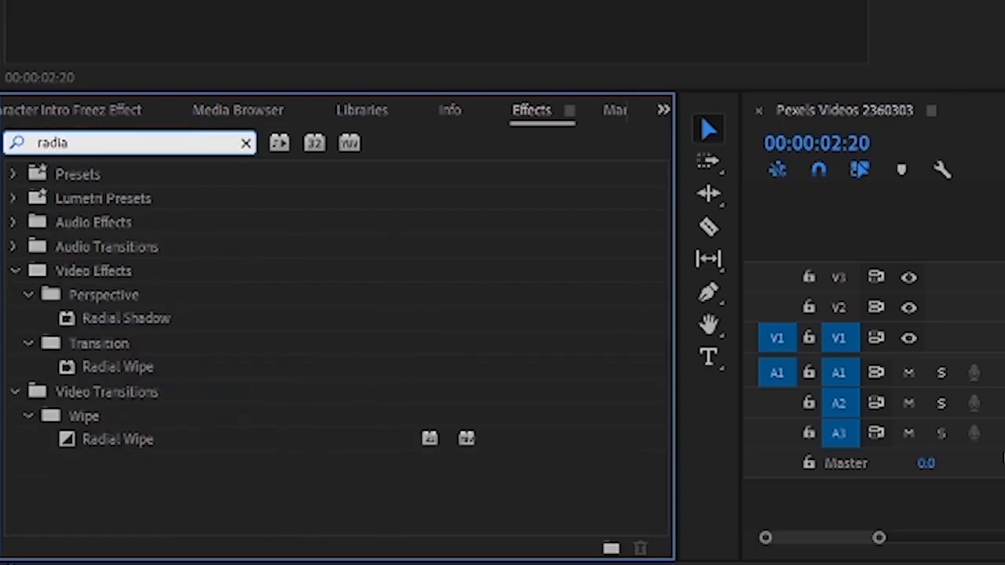
pyautogui.write('l')
pyautogui.click(161, 316)
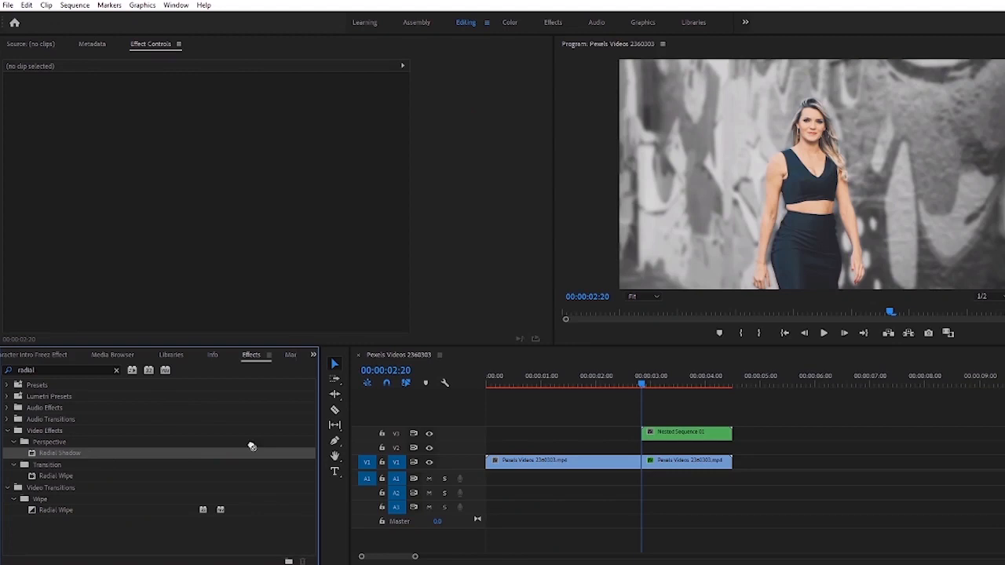
pyautogui.moveTo(251, 447); pyautogui.dragTo(693, 439)
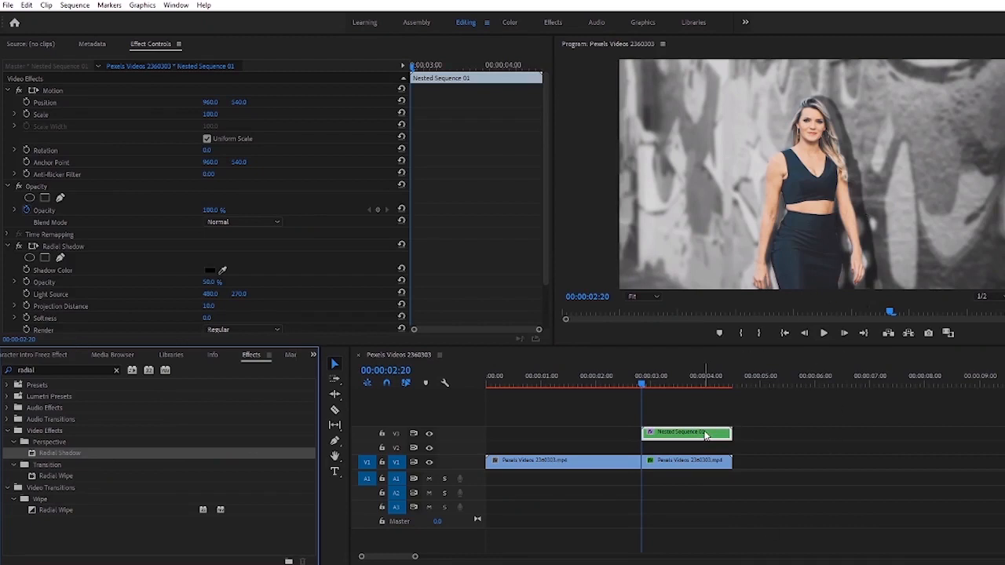
pyautogui.hotkey('ctrl', 's')
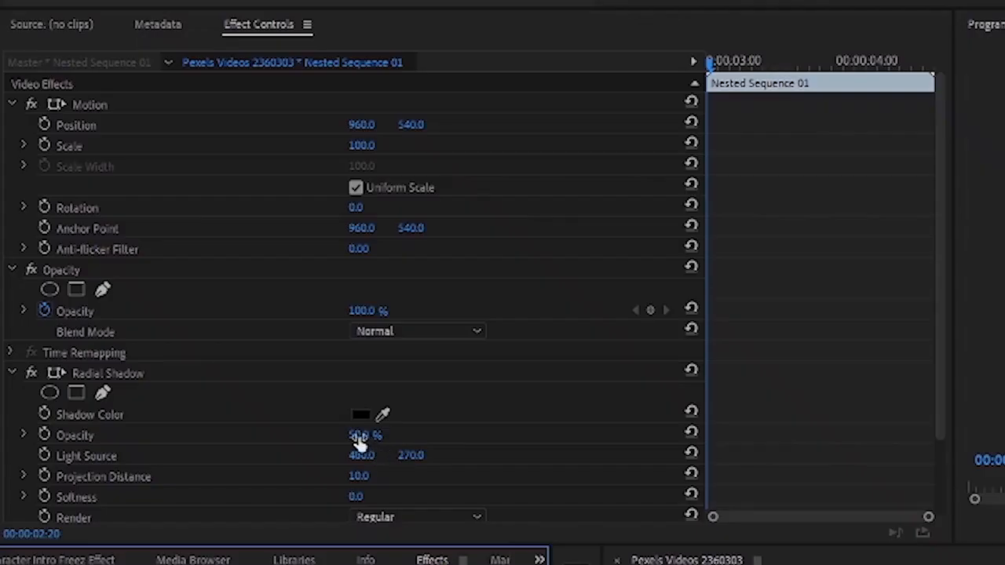
# Set the Radial Shadow Opacity to 100% on the nested sequence.
pyautogui.click(375, 433)
pyautogui.write('100')
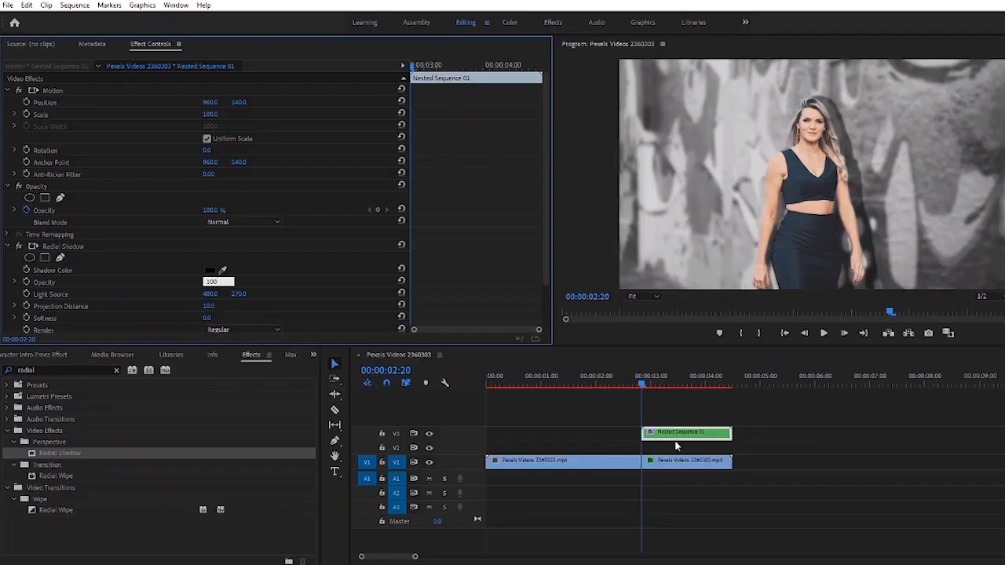
pyautogui.click(680, 444)
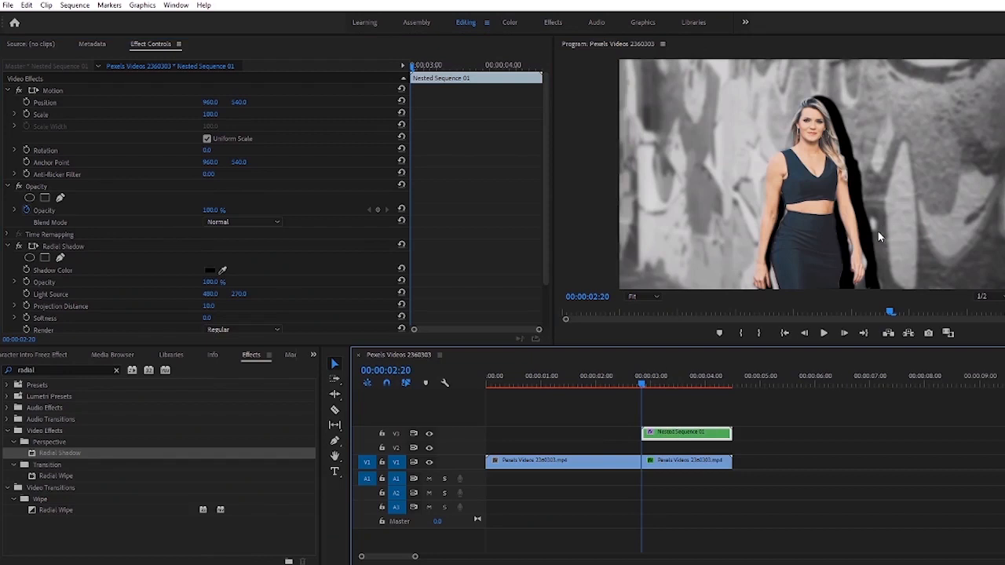
# Open the nested sequence and set the Mask Feather of its clip to 0.
pyautogui.doubleClick(664, 434)
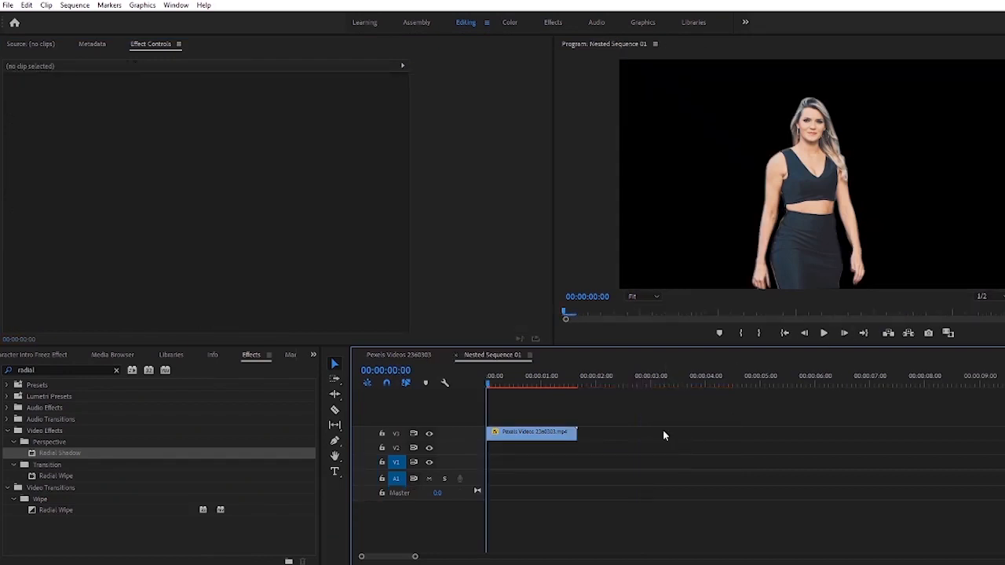
pyautogui.click(537, 436)
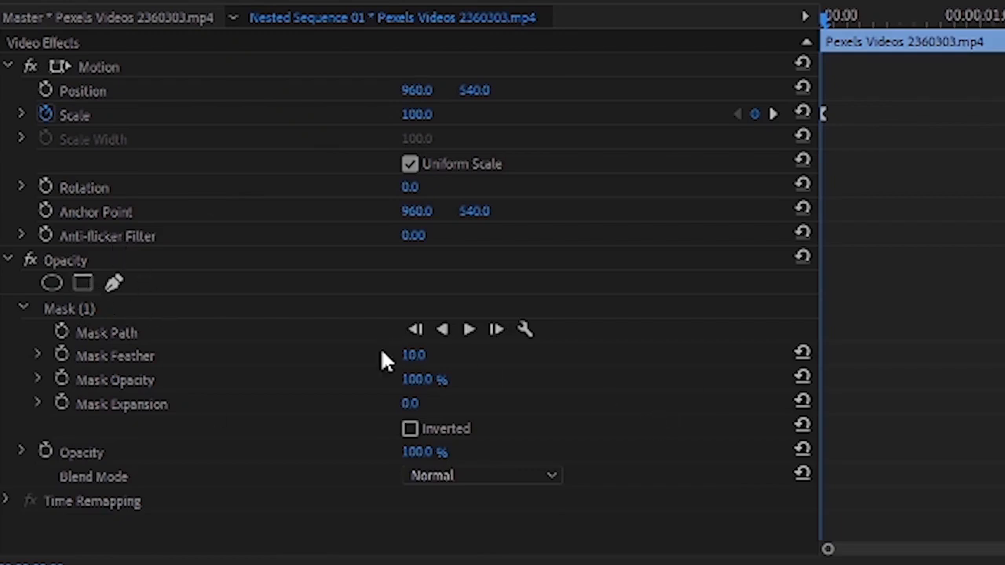
pyautogui.click(414, 357)
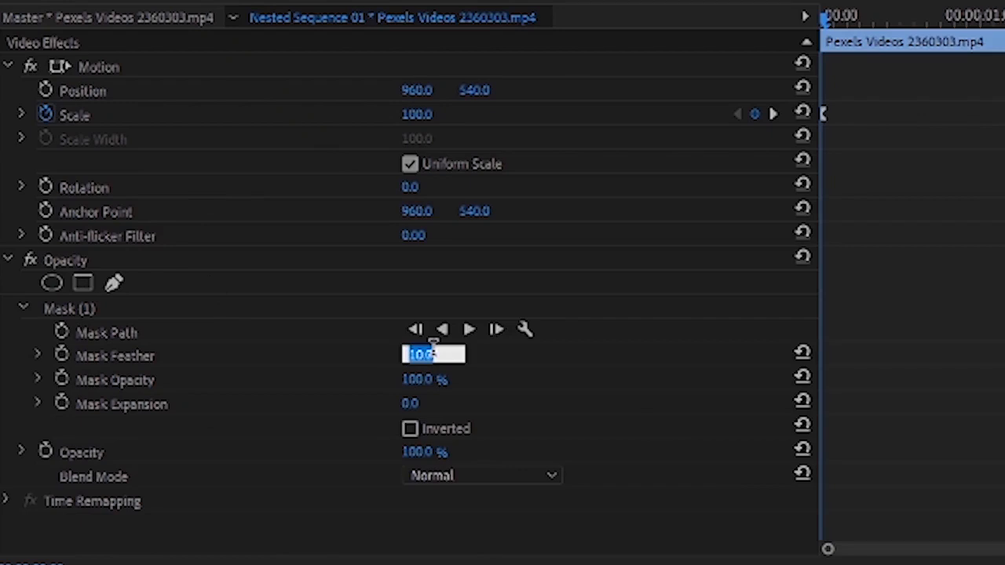
pyautogui.write('0')
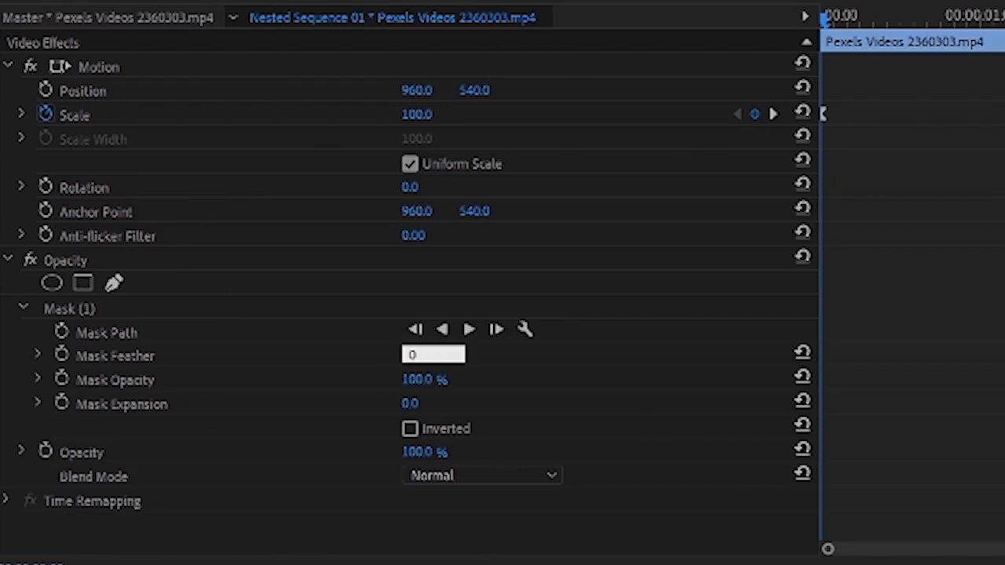
pyautogui.press('Return')
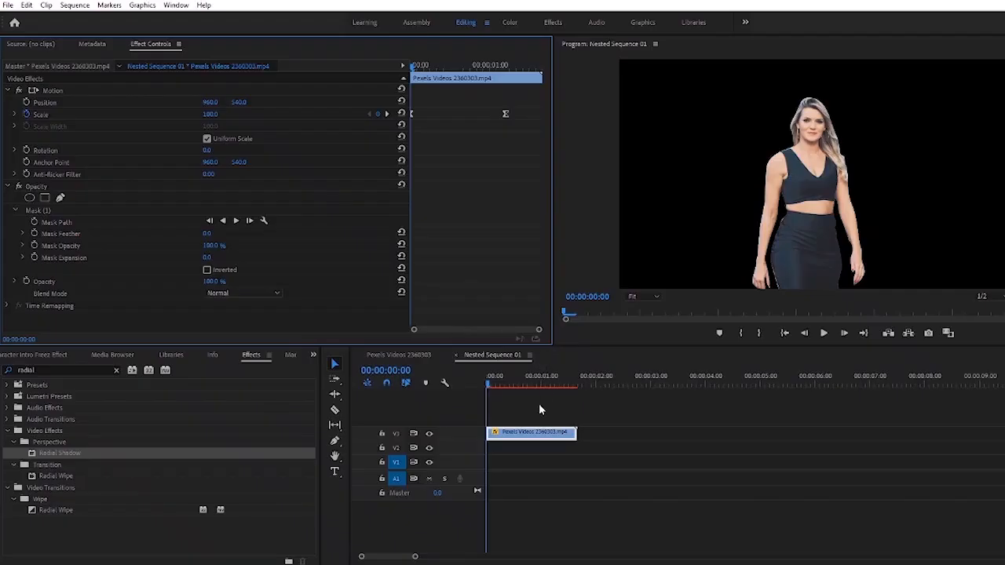
# Return to the Pexels Videos 2360303 sequence and change the Radial Shadow's Shadow Color to white (FFFFFF).
pyautogui.click(396, 353)
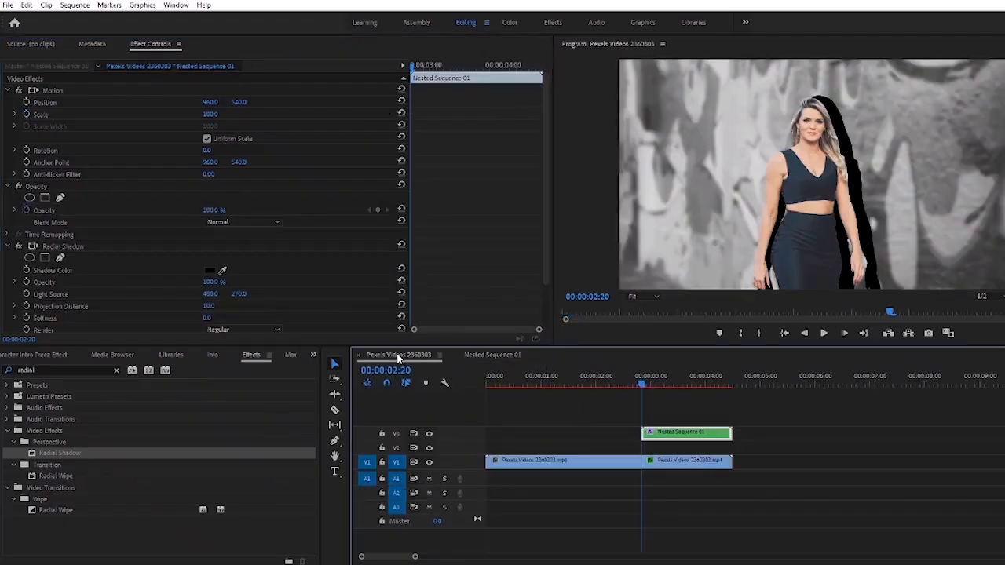
pyautogui.click(209, 270)
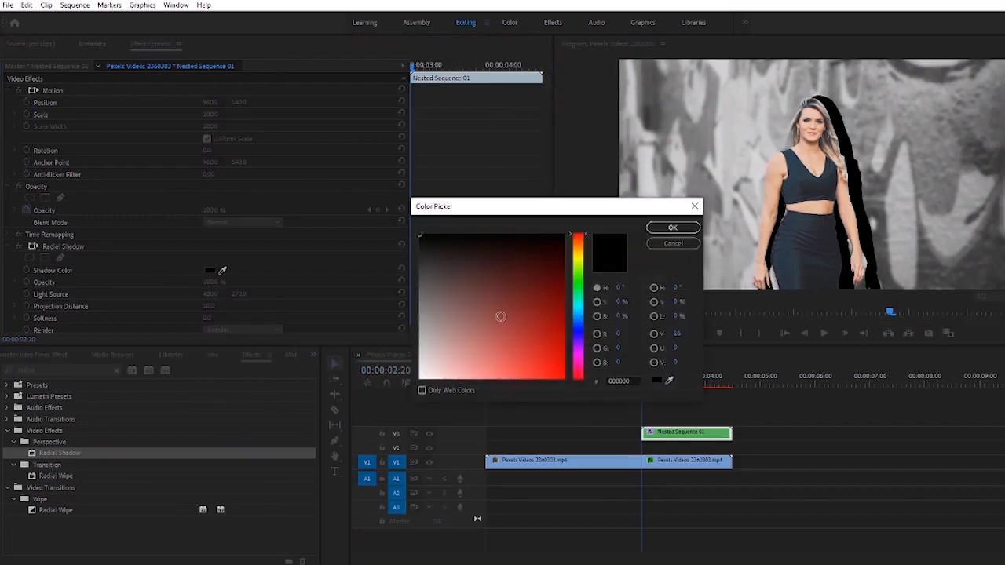
pyautogui.click(494, 325)
pyautogui.moveTo(493, 325); pyautogui.dragTo(421, 376)
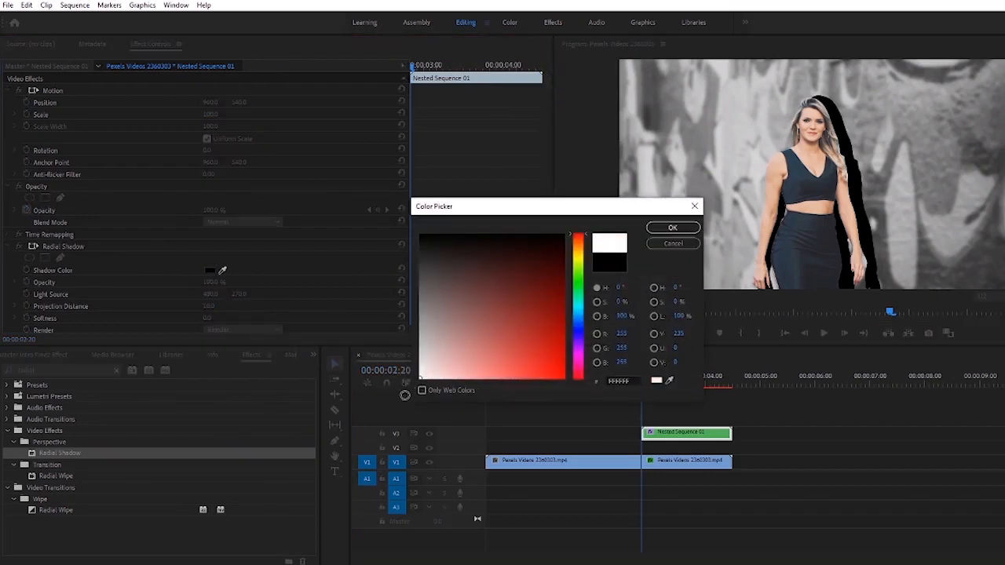
pyautogui.click(687, 229)
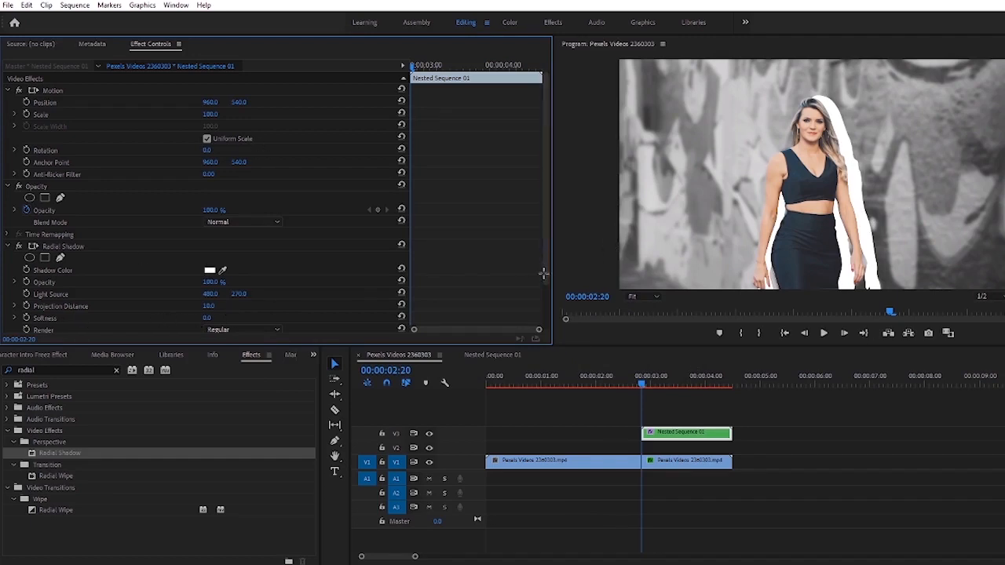
pyautogui.moveTo(546, 266); pyautogui.dragTo(554, 320)
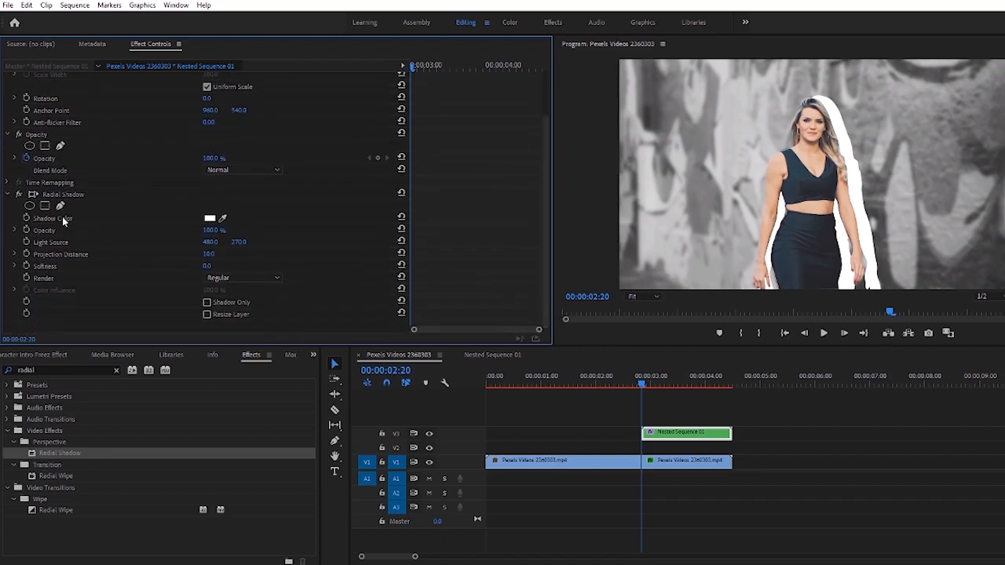
# Set the Radial Shadow's Projection Distance to 5 on the nested sequence.
pyautogui.click(210, 253)
pyautogui.write('5')
pyautogui.press('Return')
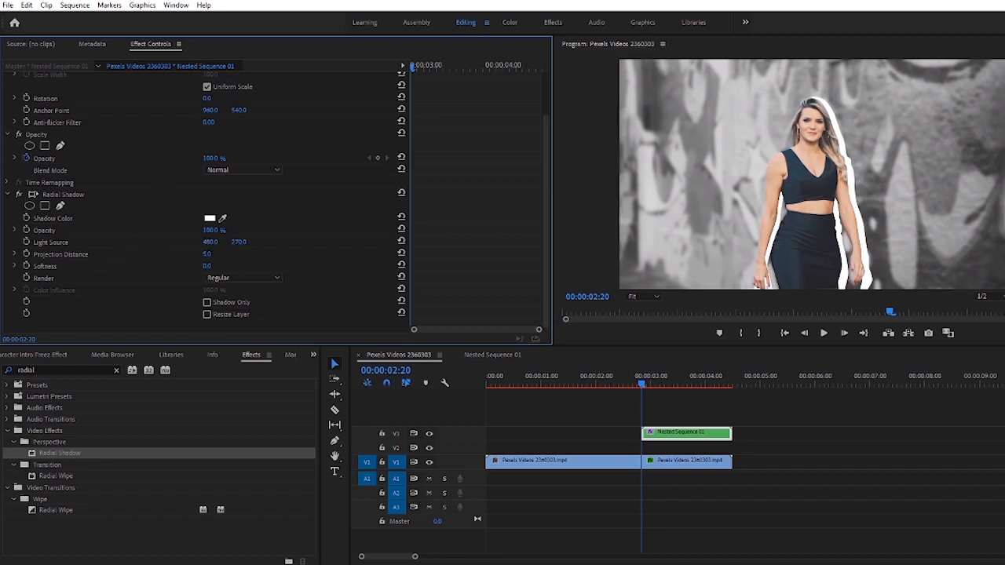
# Position the Radial Shadow's Light Source at about 900, 320 and set its Projection Distance to 10 for an outline around the woman.
pyautogui.click(209, 242)
pyautogui.click(195, 243)
pyautogui.moveTo(211, 242); pyautogui.dragTo(210, 242)
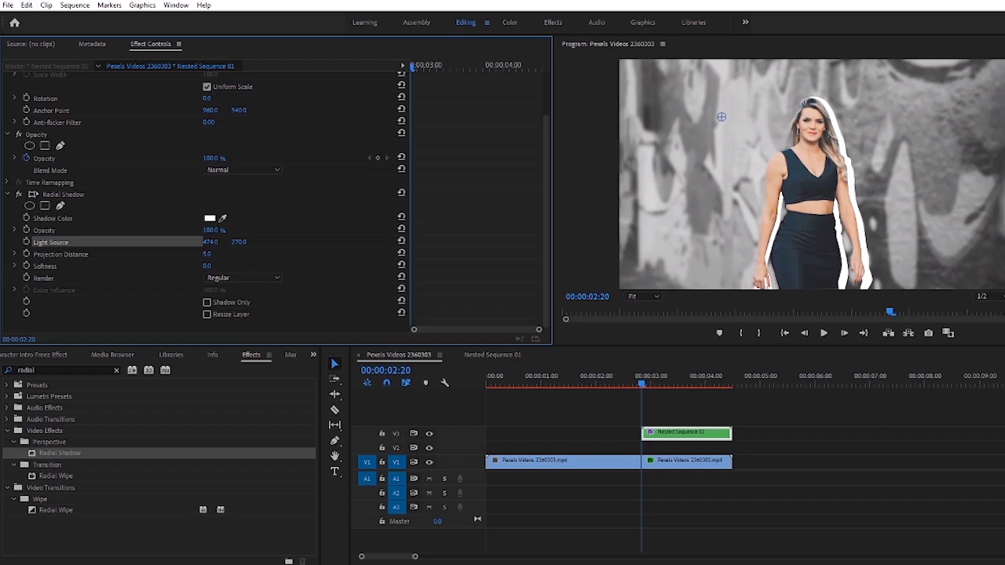
pyautogui.moveTo(211, 243); pyautogui.dragTo(189, 243)
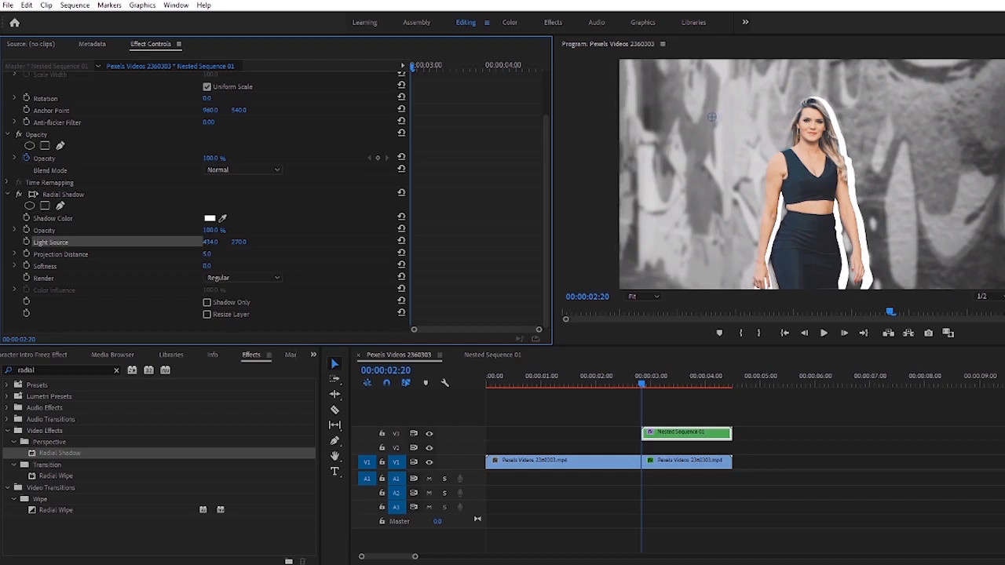
pyautogui.moveTo(189, 242); pyautogui.dragTo(152, 243)
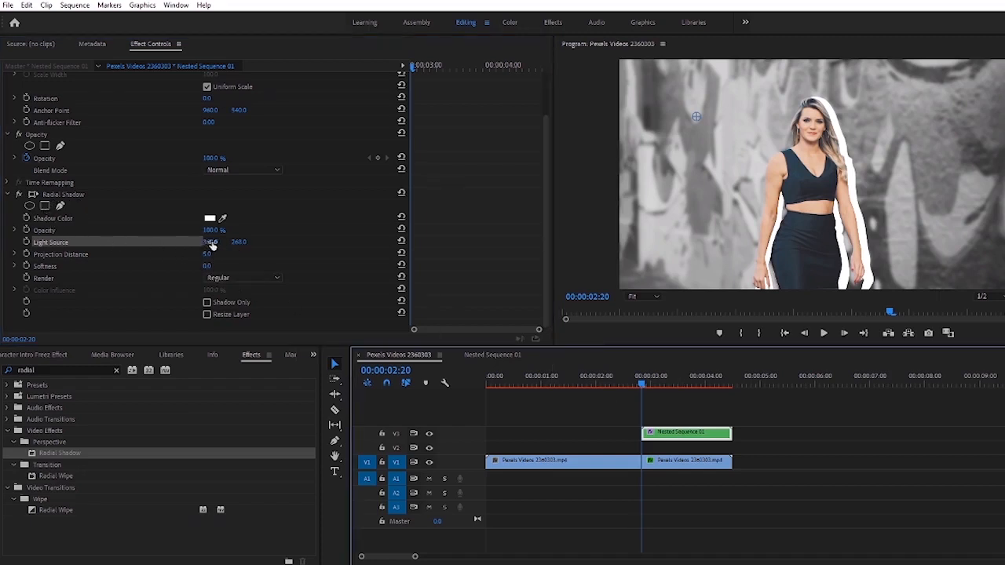
pyautogui.moveTo(211, 244)
pyautogui.mouseDown()
pyautogui.moveTo(200, 244)
pyautogui.moveTo(227, 244)
pyautogui.mouseUp()
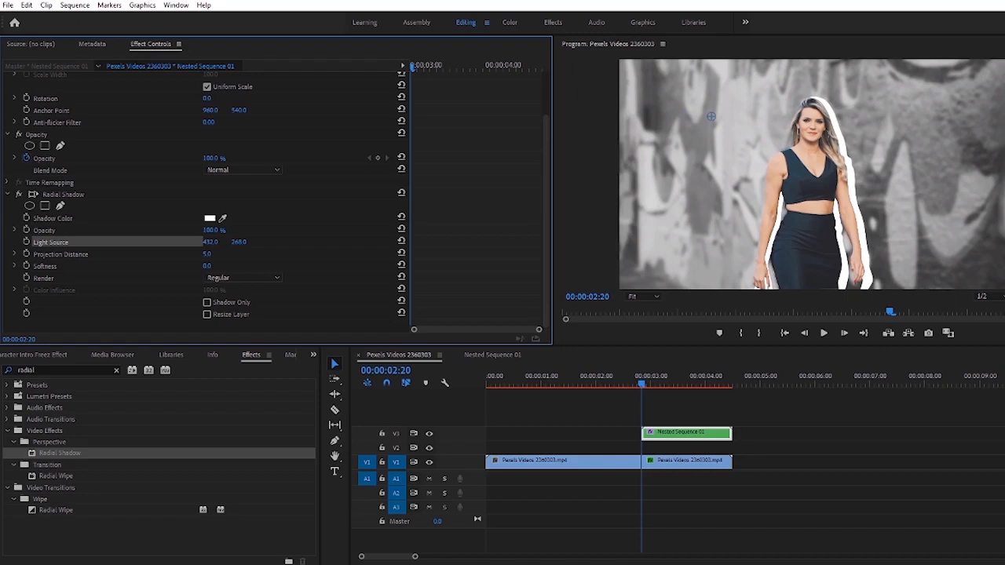
pyautogui.moveTo(211, 241); pyautogui.dragTo(294, 241)
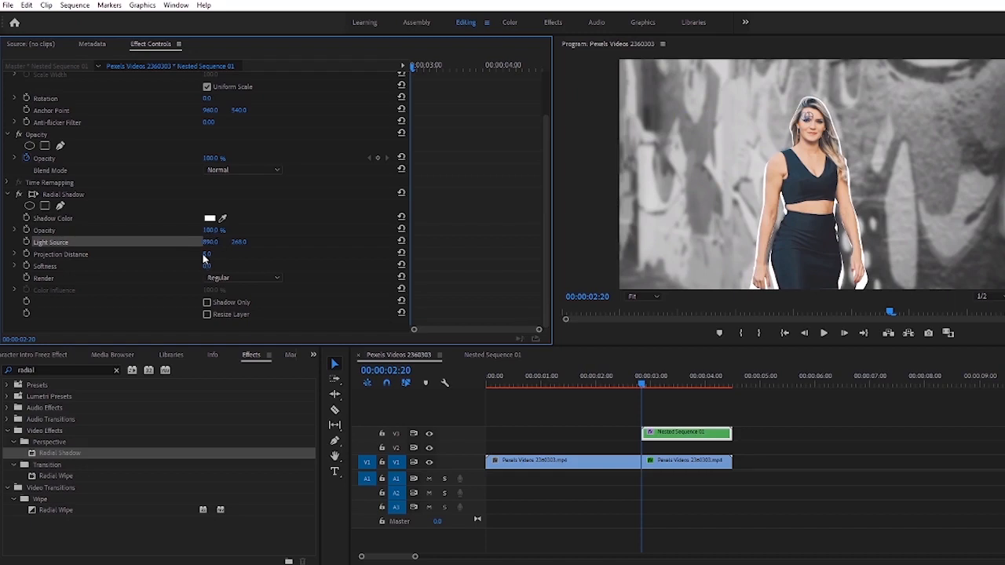
pyautogui.moveTo(207, 253)
pyautogui.mouseDown()
pyautogui.moveTo(224, 253)
pyautogui.moveTo(200, 254)
pyautogui.mouseUp()
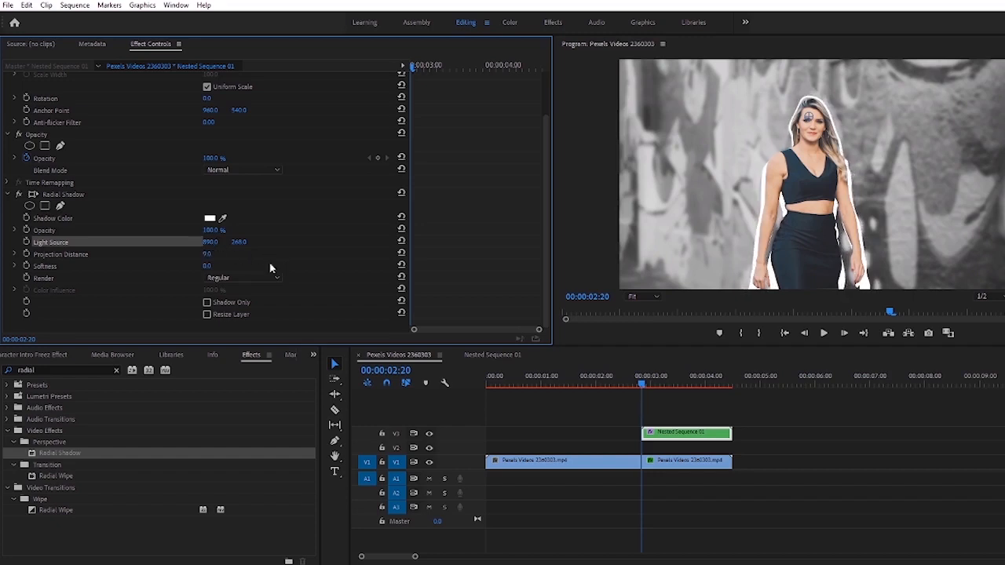
pyautogui.click(204, 254)
pyautogui.write('10')
pyautogui.press('Return')
pyautogui.moveTo(239, 242)
pyautogui.mouseDown()
pyautogui.moveTo(679, 398)
pyautogui.moveTo(651, 386)
pyautogui.moveTo(707, 382)
pyautogui.moveTo(643, 382)
pyautogui.mouseUp()
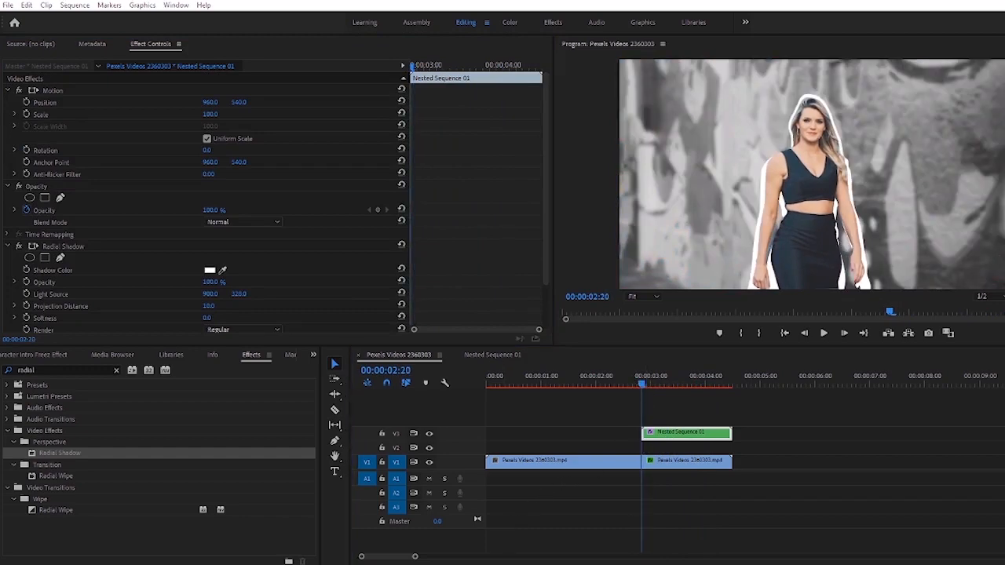
# Add 6425750_preview.png from the Intro Sequence freez effect folder to V2 and fit it to the nested sequence's start and end.
pyautogui.hotkey('alt', 'Tab')
pyautogui.click(624, 267)
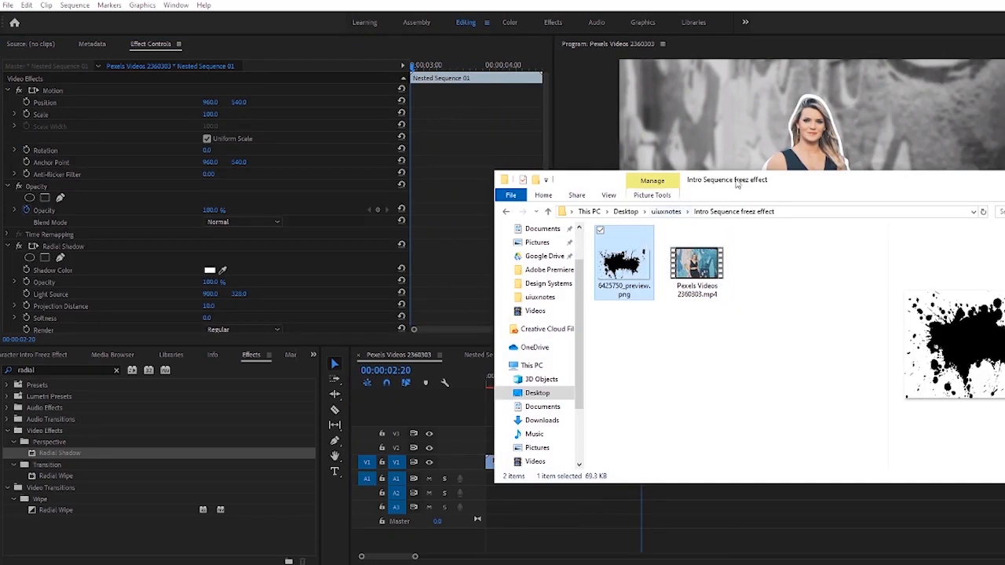
pyautogui.moveTo(627, 179); pyautogui.dragTo(782, 143)
pyautogui.moveTo(787, 210); pyautogui.dragTo(639, 446)
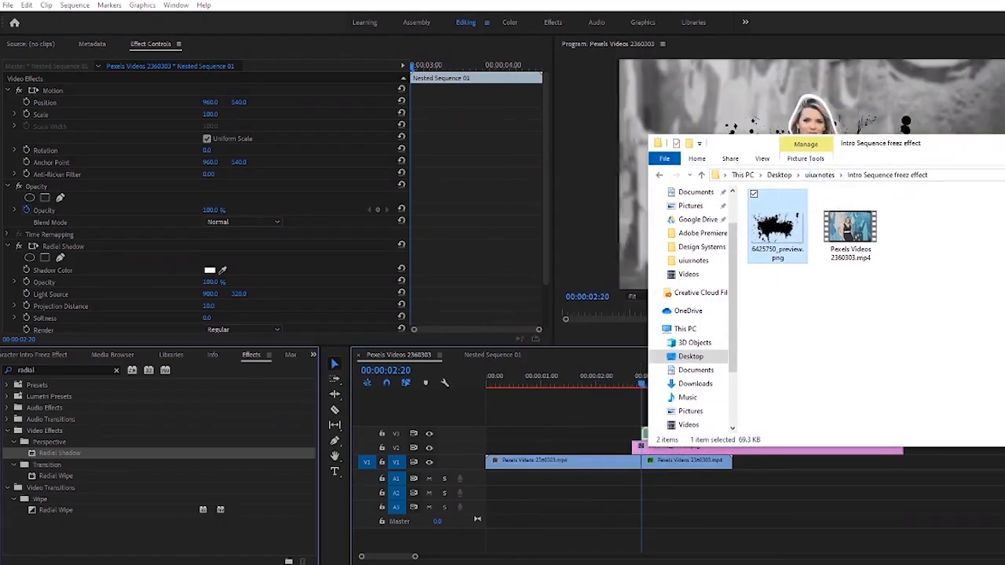
pyautogui.moveTo(882, 143); pyautogui.dragTo(747, 152)
pyautogui.click(995, 151)
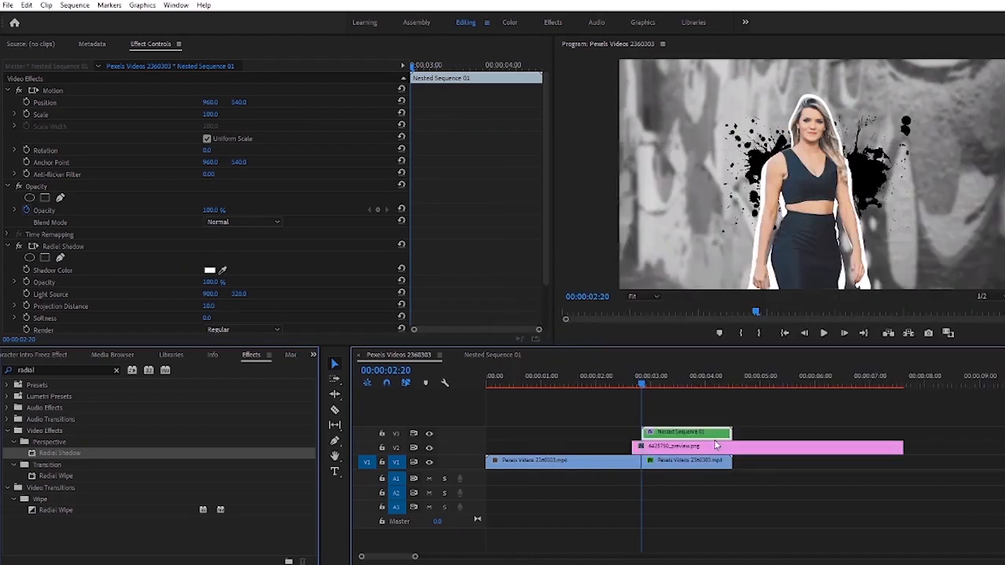
pyautogui.moveTo(719, 448); pyautogui.dragTo(744, 453)
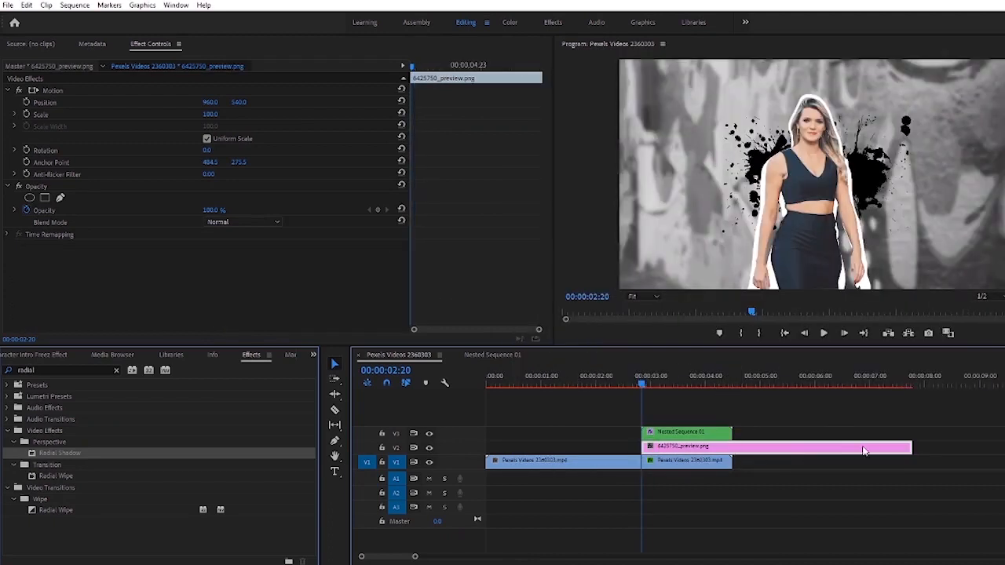
pyautogui.moveTo(907, 447); pyautogui.dragTo(731, 446)
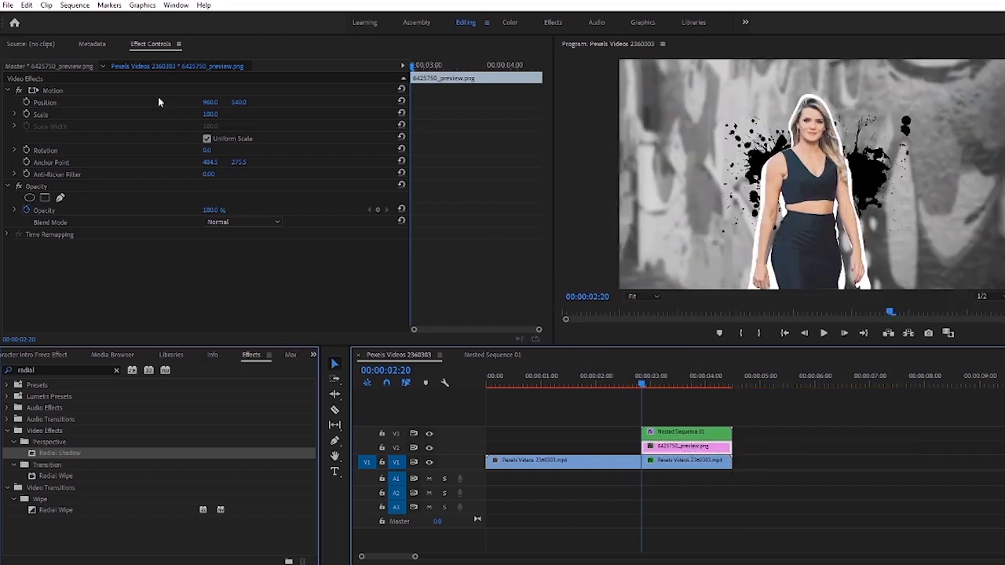
# Move the splatter image to Position X 1091 and keyframe its Scale from 383 at 00:00:02:20 to 297 at 00:00:04:01.
pyautogui.click(26, 114)
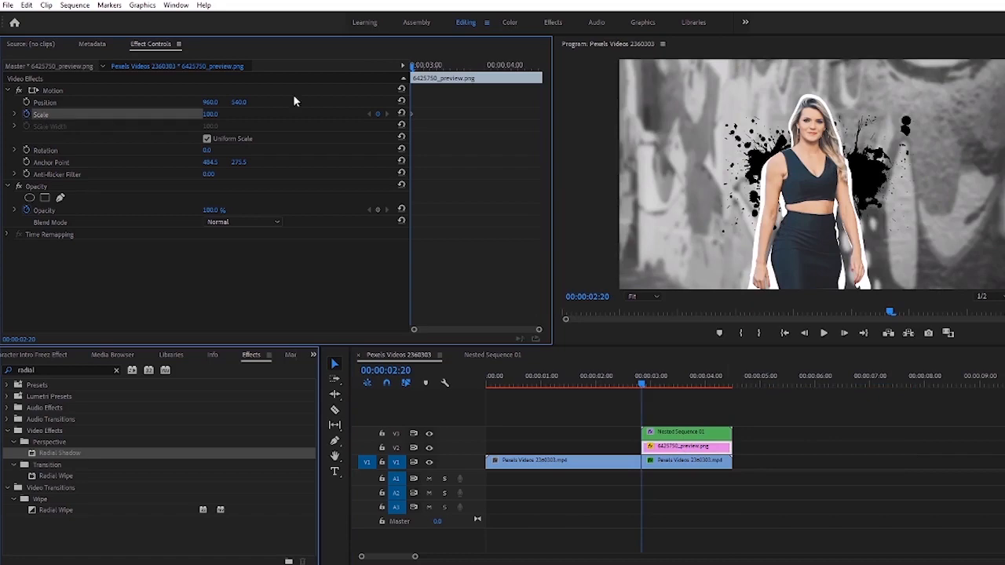
pyautogui.moveTo(209, 115); pyautogui.dragTo(355, 114)
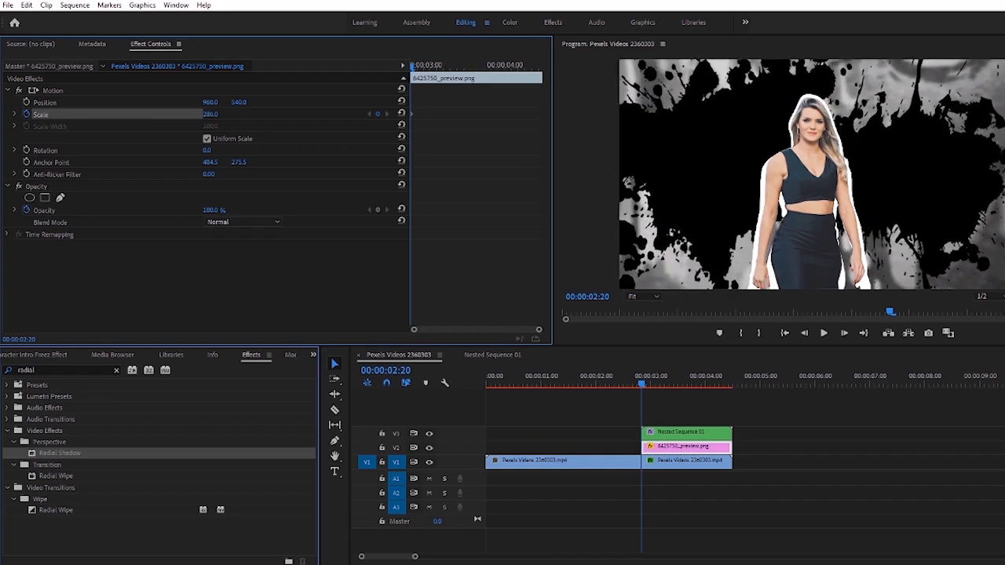
pyautogui.moveTo(200, 102); pyautogui.dragTo(303, 102)
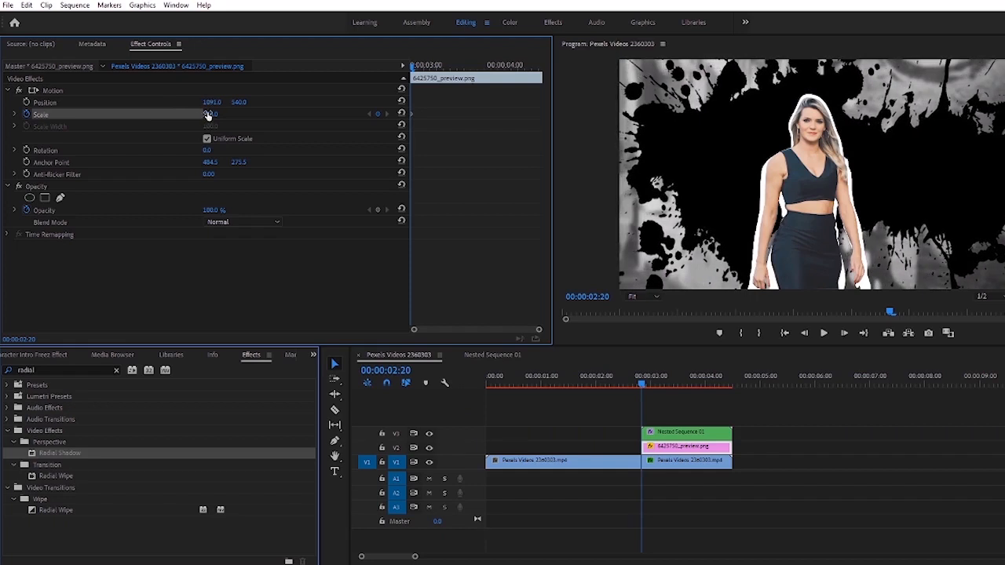
pyautogui.moveTo(208, 114); pyautogui.dragTo(244, 114)
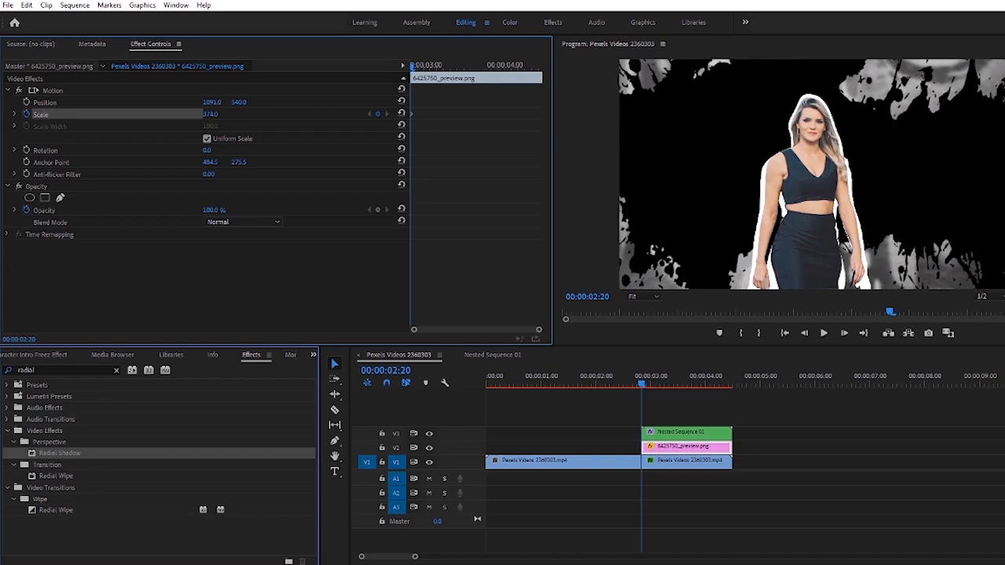
pyautogui.moveTo(244, 115); pyautogui.dragTo(257, 110)
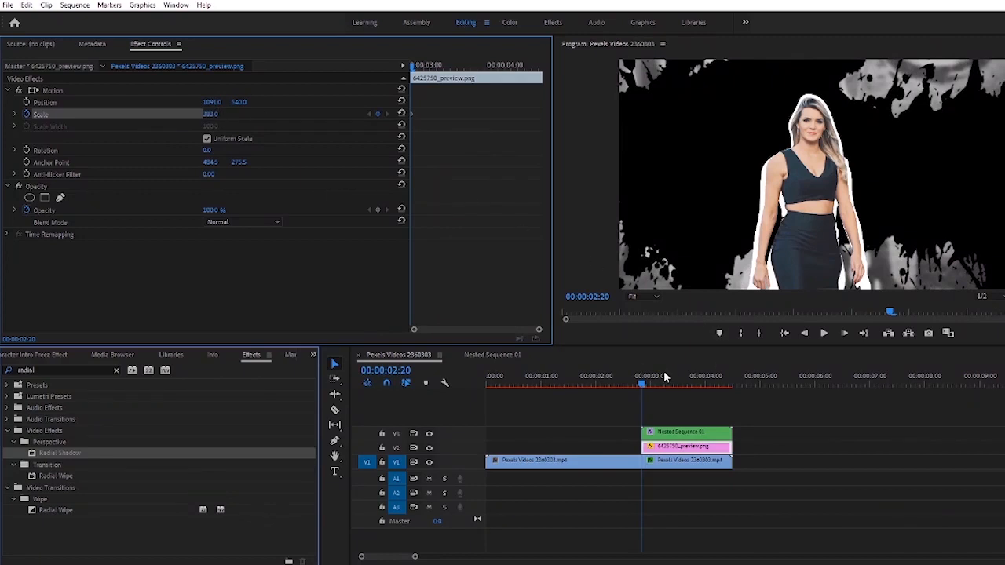
pyautogui.moveTo(641, 380); pyautogui.dragTo(707, 386)
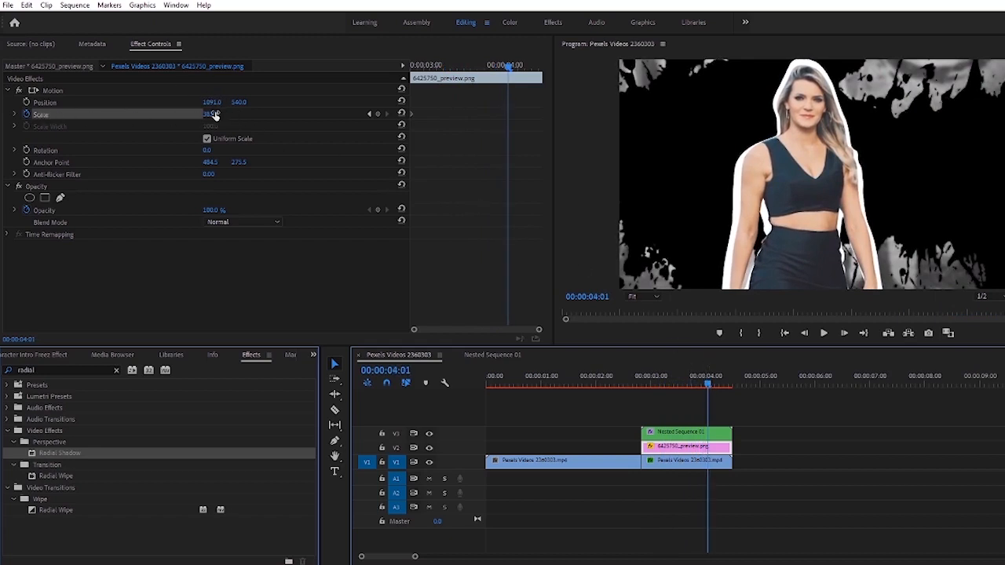
pyautogui.moveTo(213, 114); pyautogui.dragTo(340, 114)
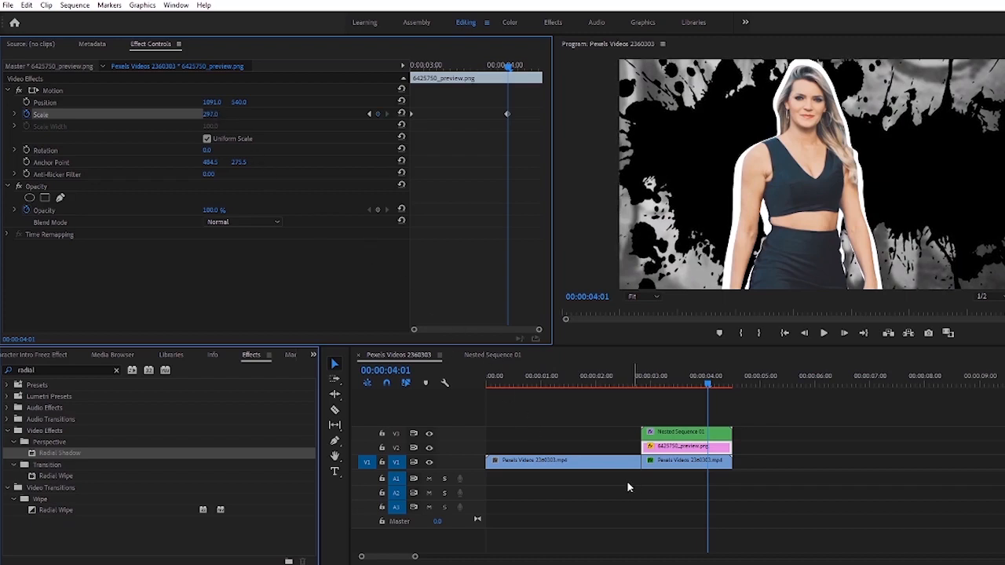
# Find the Change to Color effect, apply it to 6425750_preview.png on V2 and clear the effects search.
pyautogui.click(117, 370)
pyautogui.write('to')
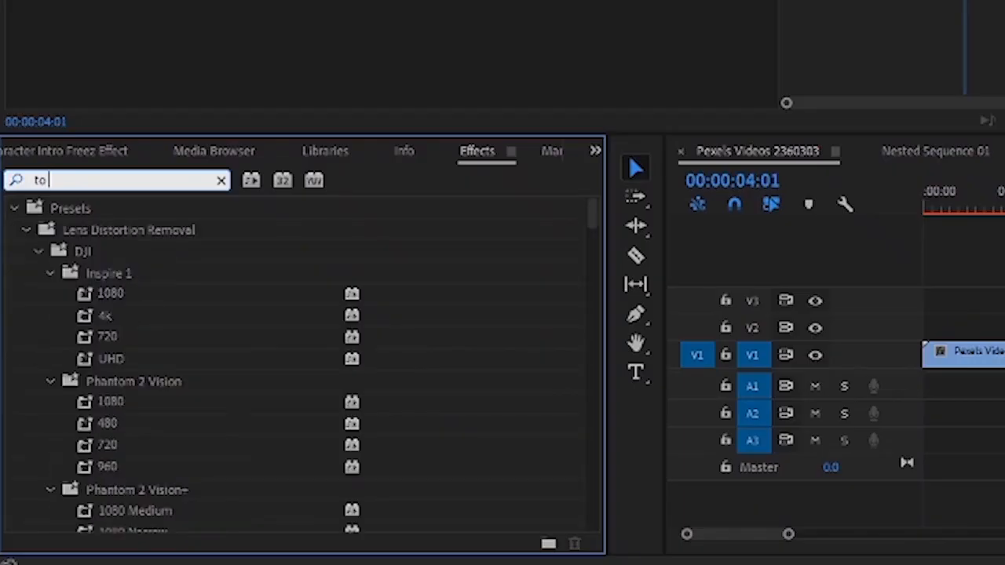
pyautogui.write(' col')
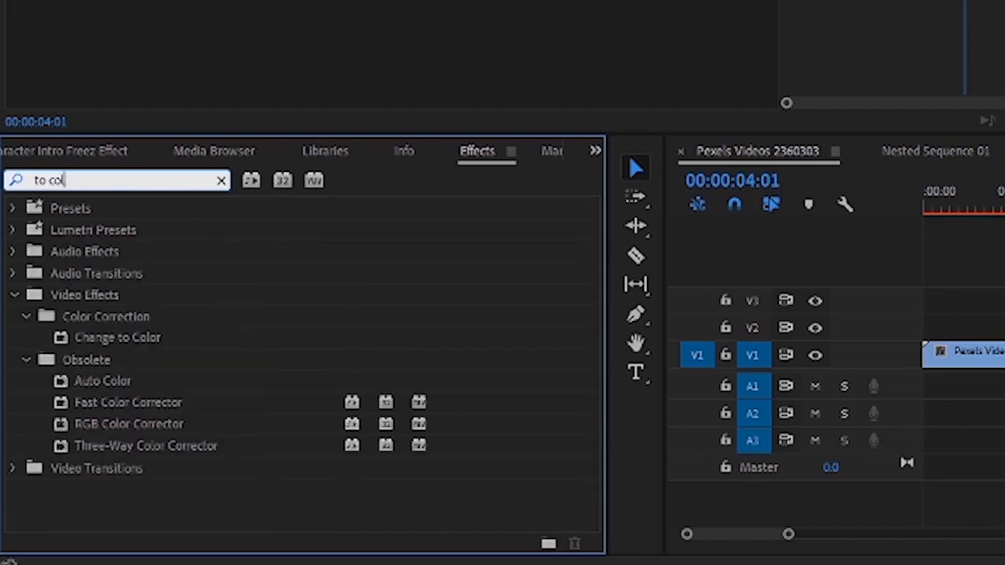
pyautogui.write('or')
pyautogui.click(138, 338)
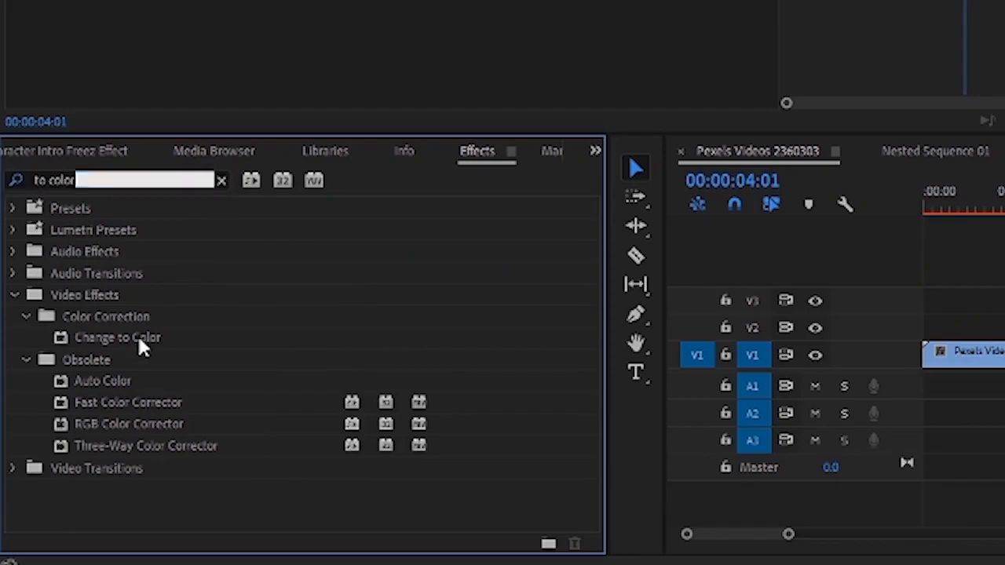
pyautogui.moveTo(138, 338); pyautogui.dragTo(683, 448)
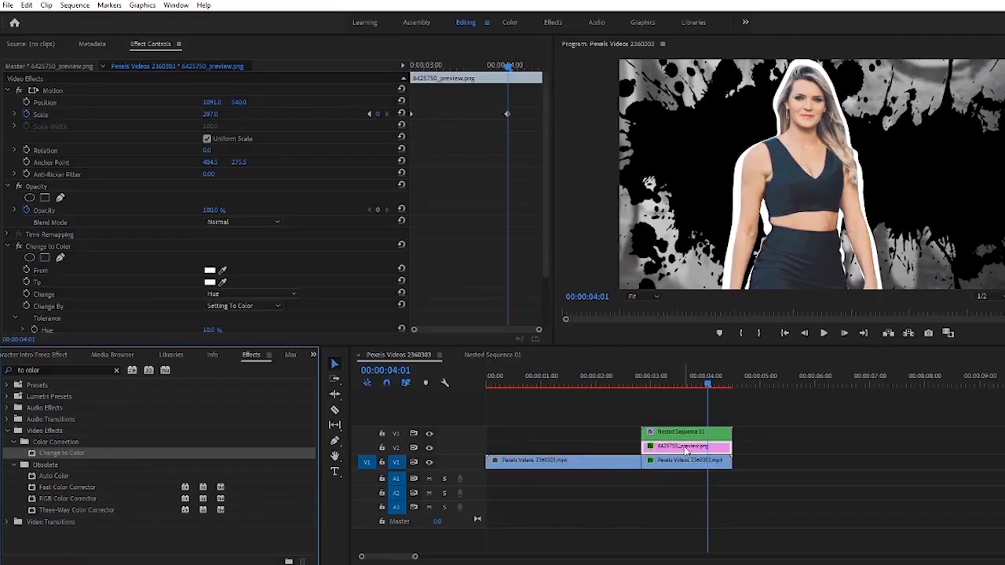
pyautogui.click(117, 370)
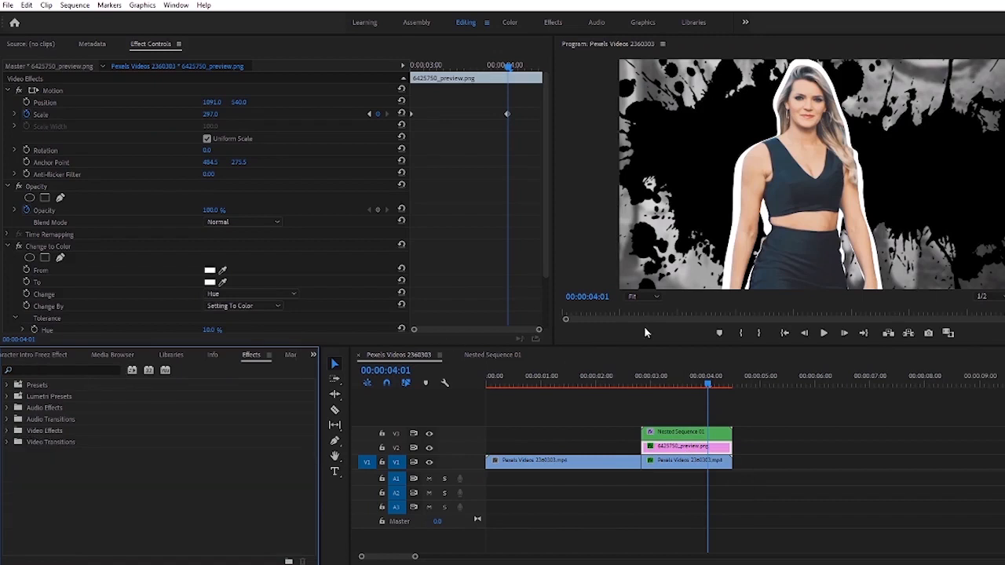
# Set the Change to Color effect's To colour to purple and its Change option to Hue, Lightness & Saturation.
pyautogui.click(209, 283)
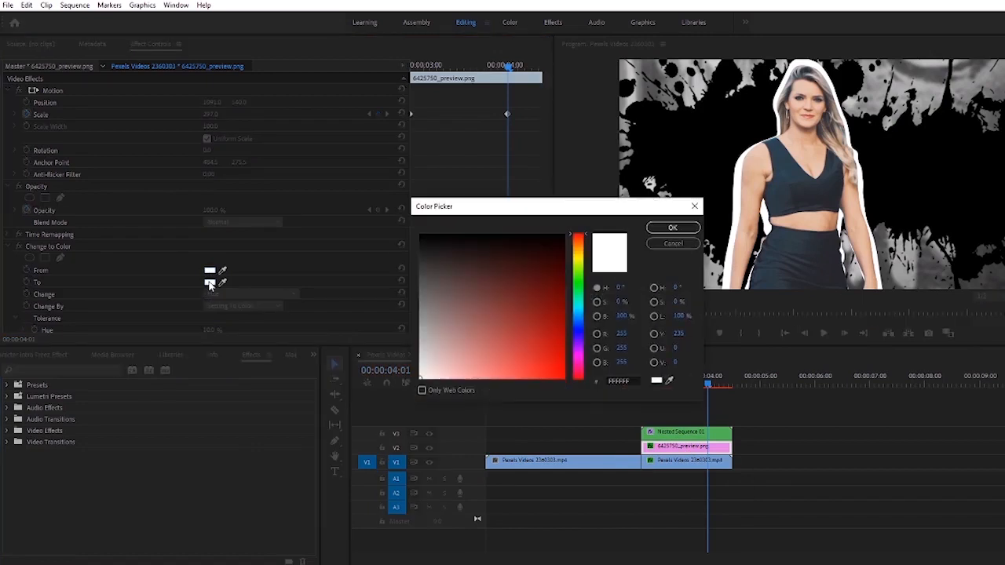
pyautogui.click(583, 361)
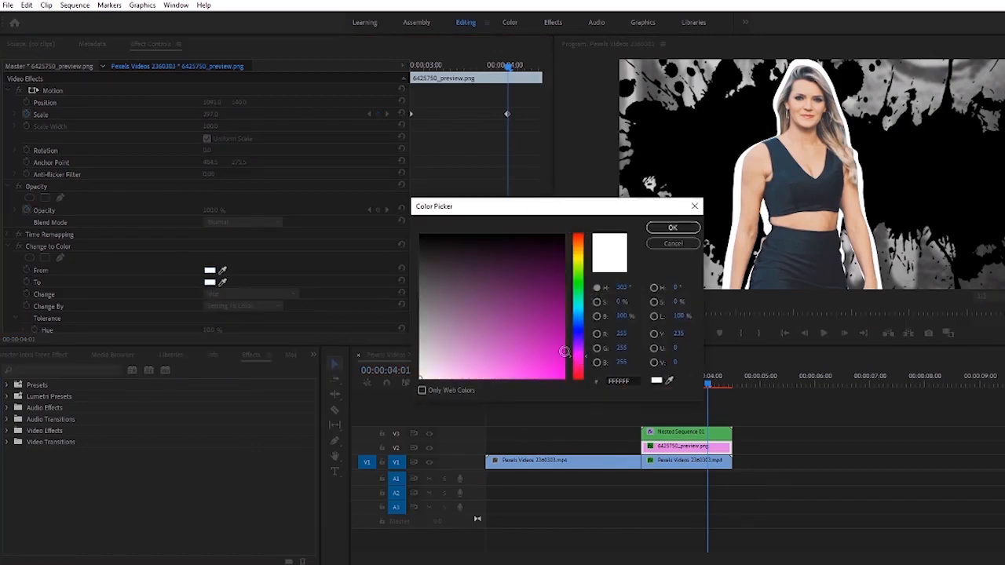
pyautogui.moveTo(559, 350)
pyautogui.mouseDown()
pyautogui.moveTo(524, 350)
pyautogui.moveTo(546, 346)
pyautogui.mouseUp()
pyautogui.click(579, 350)
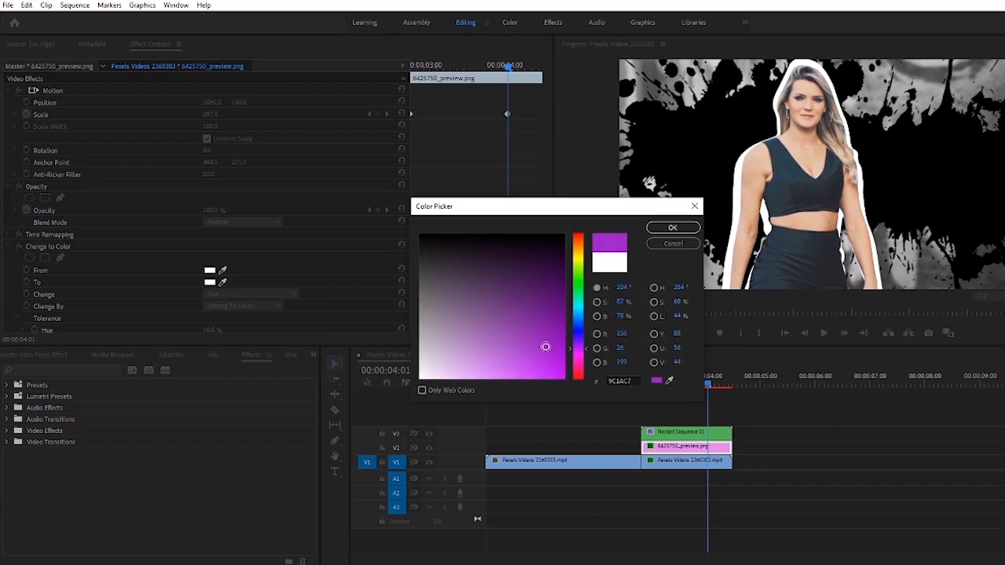
pyautogui.click(579, 353)
pyautogui.moveTo(554, 348); pyautogui.dragTo(557, 350)
pyautogui.click(675, 228)
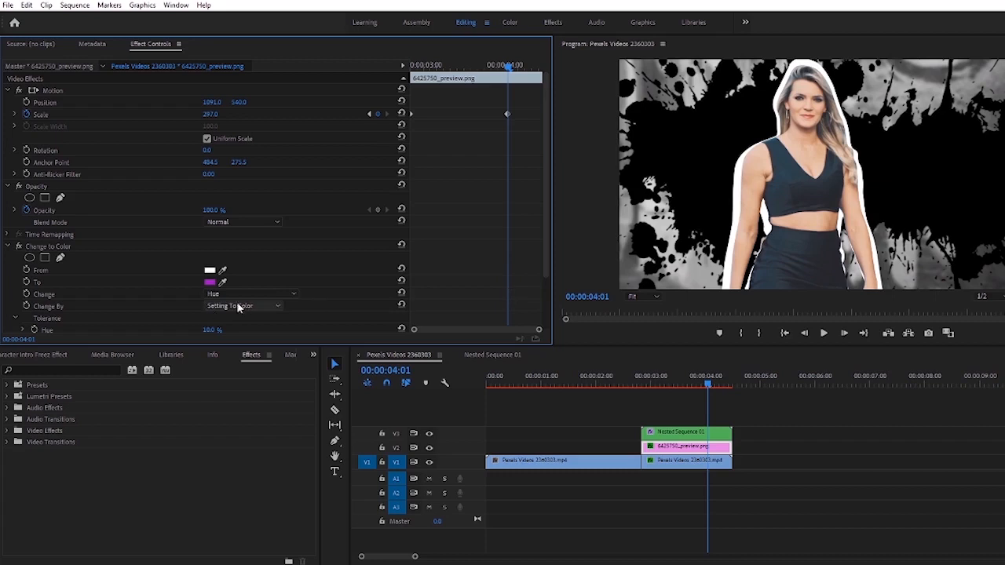
pyautogui.click(265, 292)
pyautogui.click(262, 342)
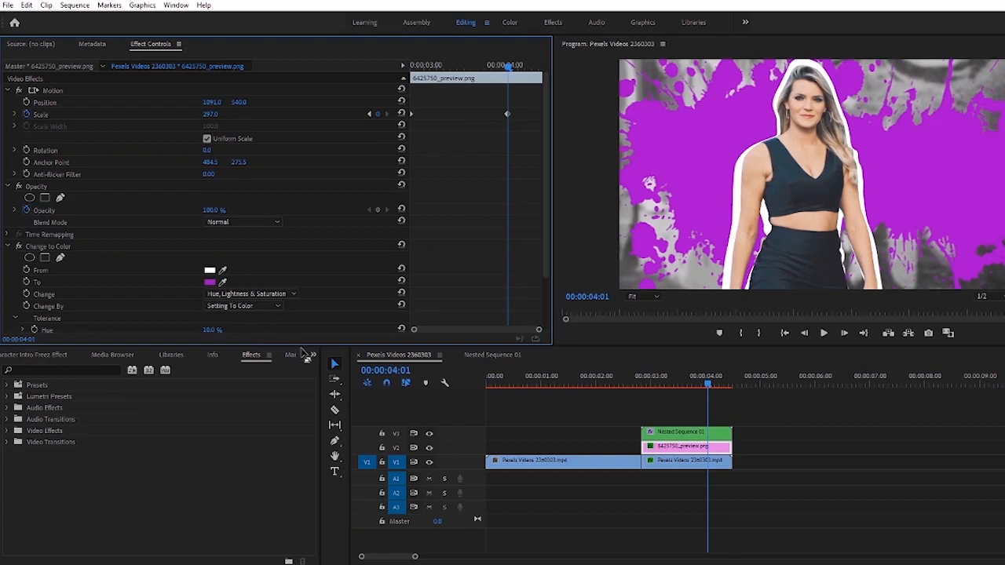
# Play the freeze-frame section from 00:00:02:20 to check the splatter and woman animation.
pyautogui.moveTo(712, 385); pyautogui.dragTo(644, 386)
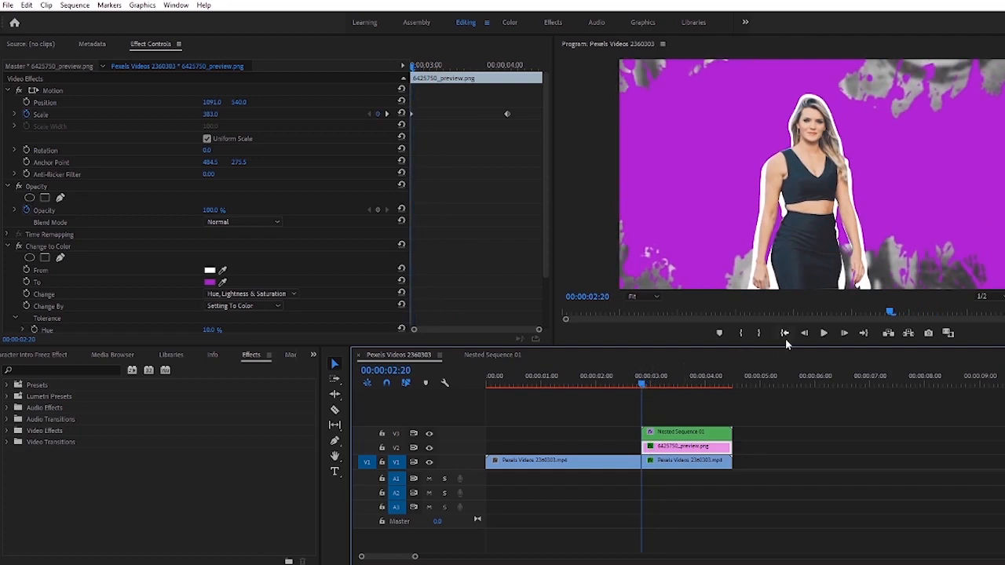
pyautogui.click(824, 335)
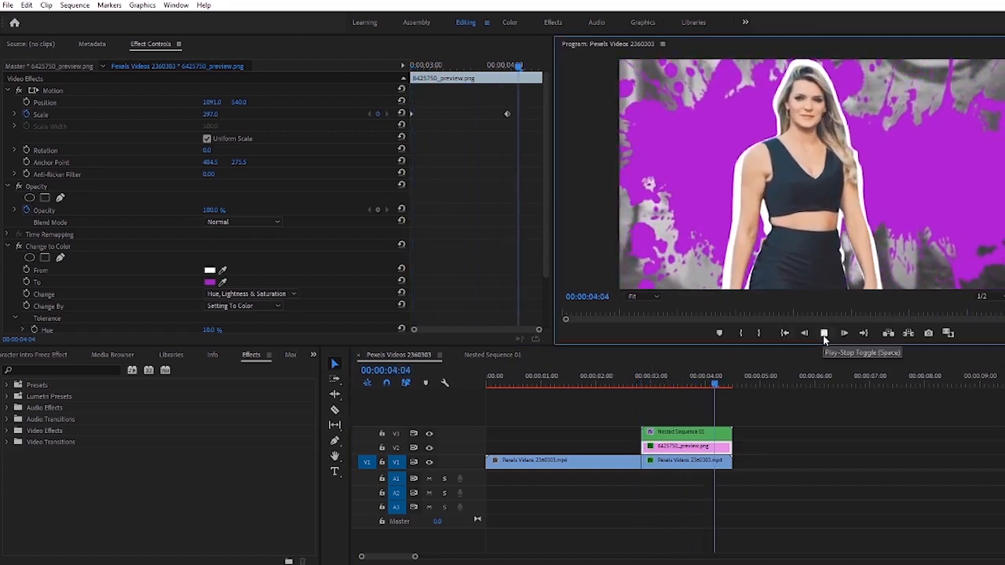
pyautogui.click(823, 334)
# Add a text title with the character's full name beside the woman's head, starting at 00:00:02:20.
pyautogui.moveTo(727, 385); pyautogui.dragTo(641, 384)
pyautogui.click(335, 471)
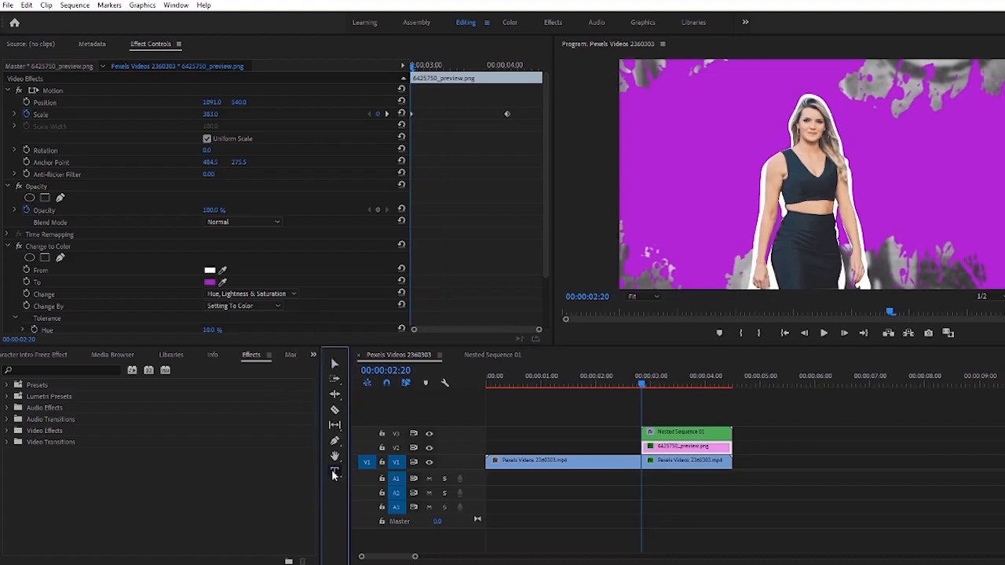
pyautogui.click(854, 152)
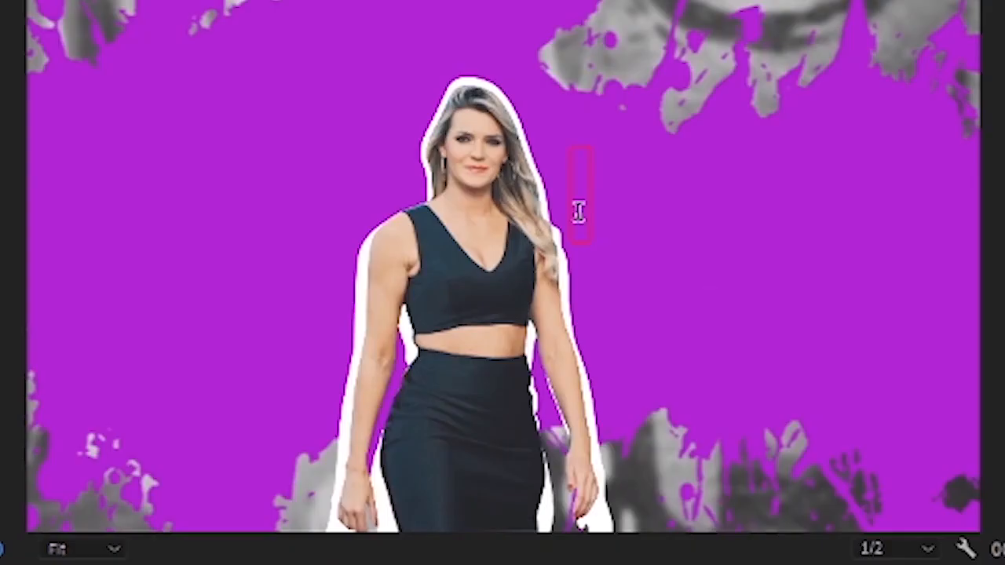
pyautogui.write('a')
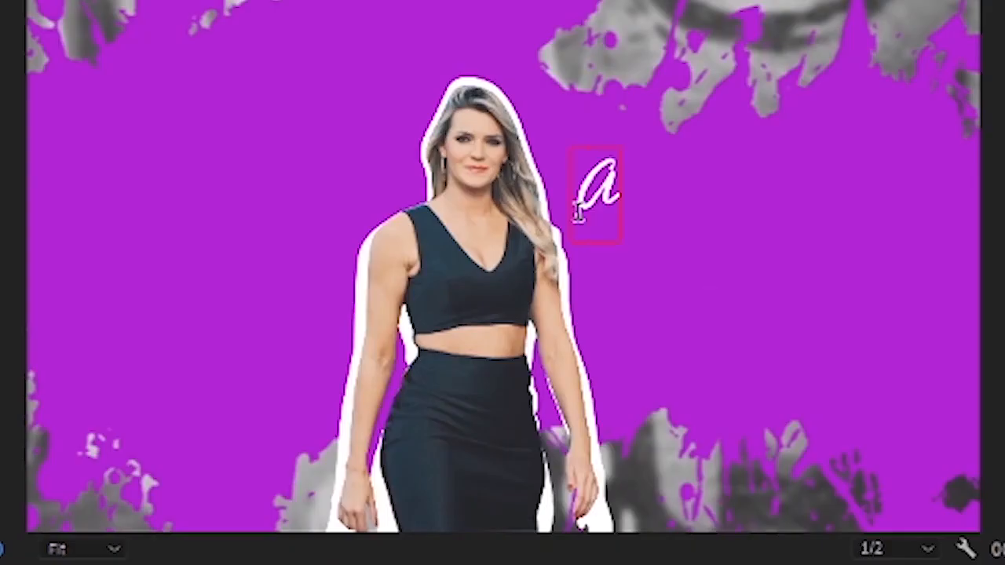
pyautogui.write('m')
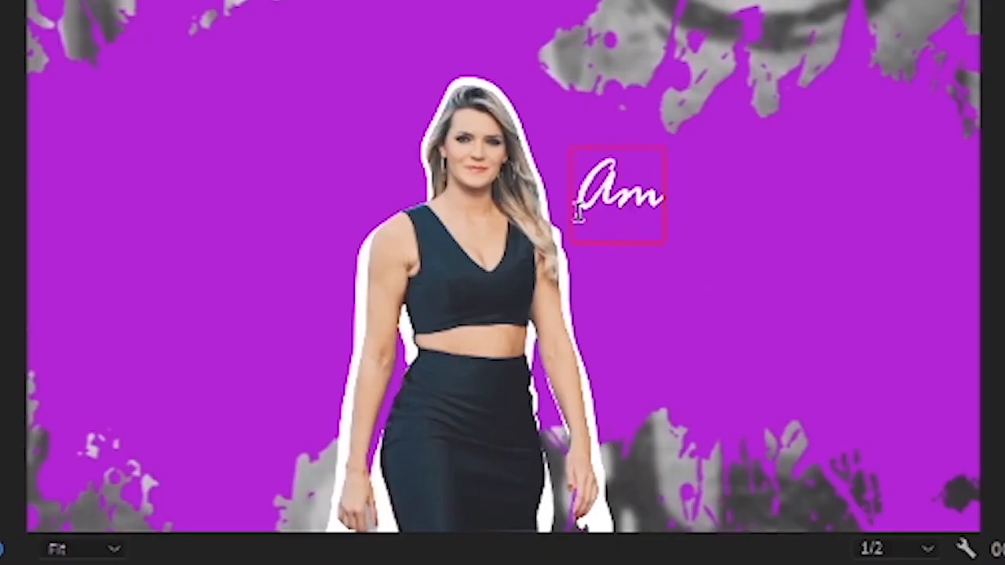
pyautogui.write('elia')
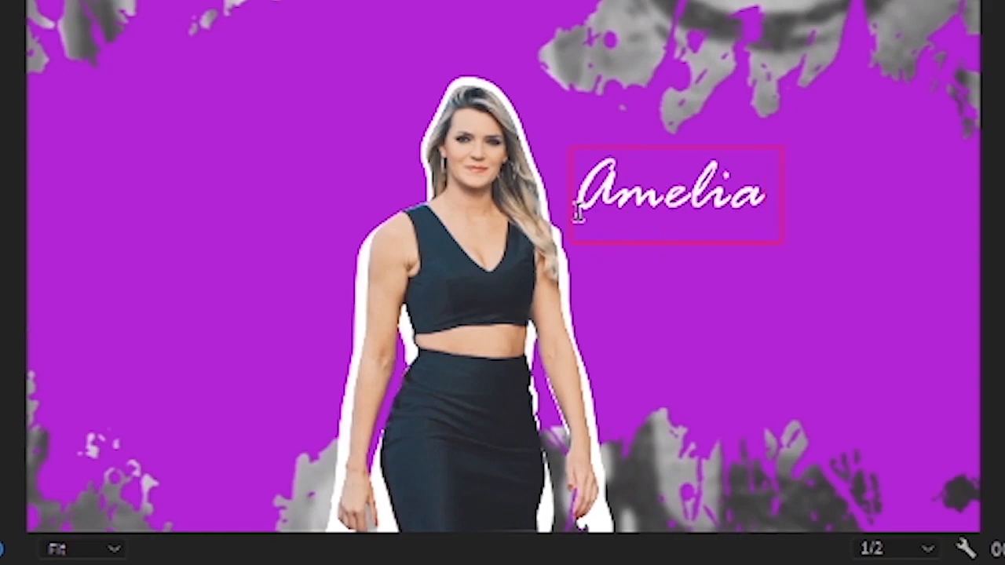
pyautogui.write(' Cooper')
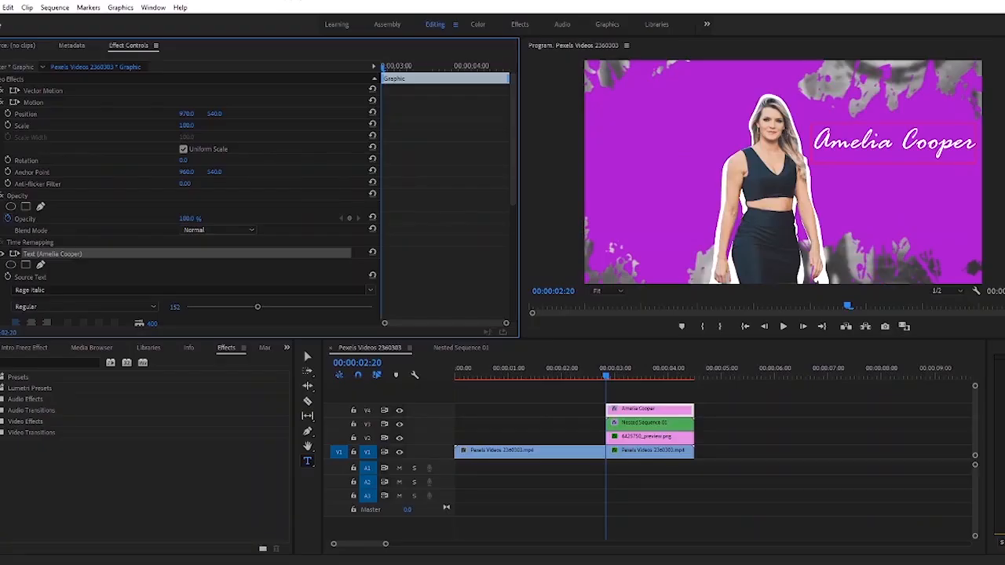
# Move the title to Position 968, 706 and keyframe its Scale from 222 at 00:00:02:20 to 84 at 00:00:04:03.
pyautogui.moveTo(186, 113); pyautogui.dragTo(185, 113)
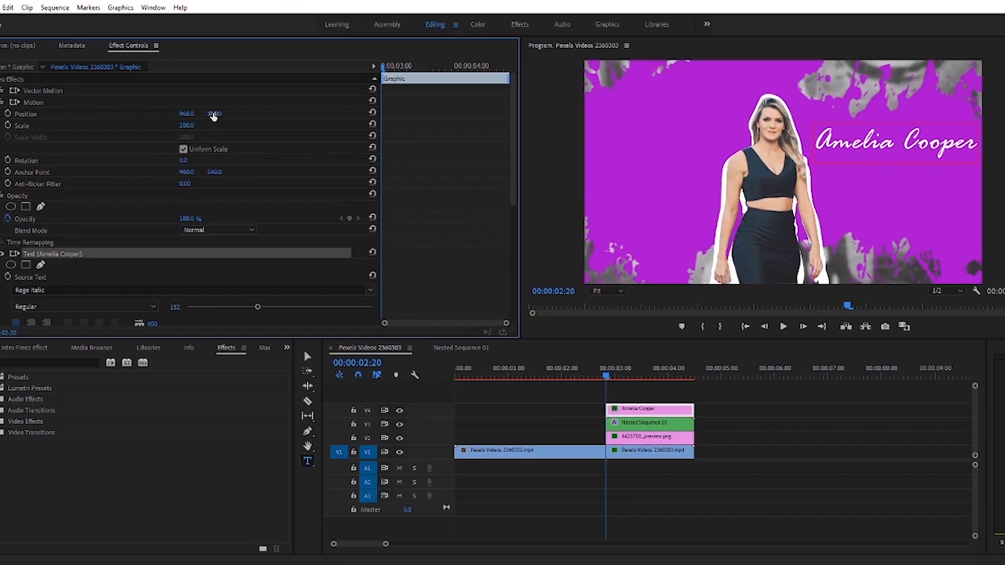
pyautogui.moveTo(214, 114); pyautogui.dragTo(344, 114)
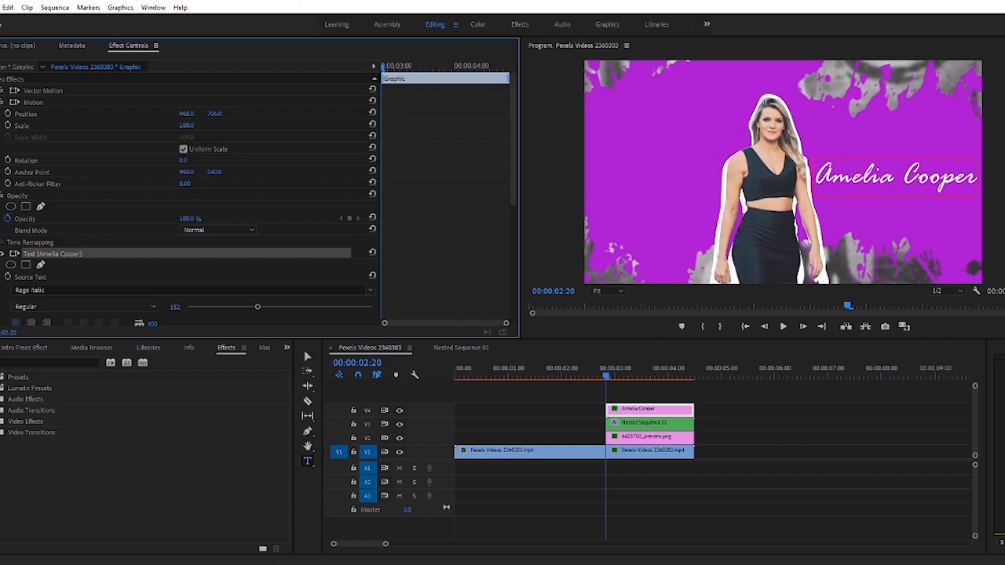
pyautogui.moveTo(186, 124); pyautogui.dragTo(191, 125)
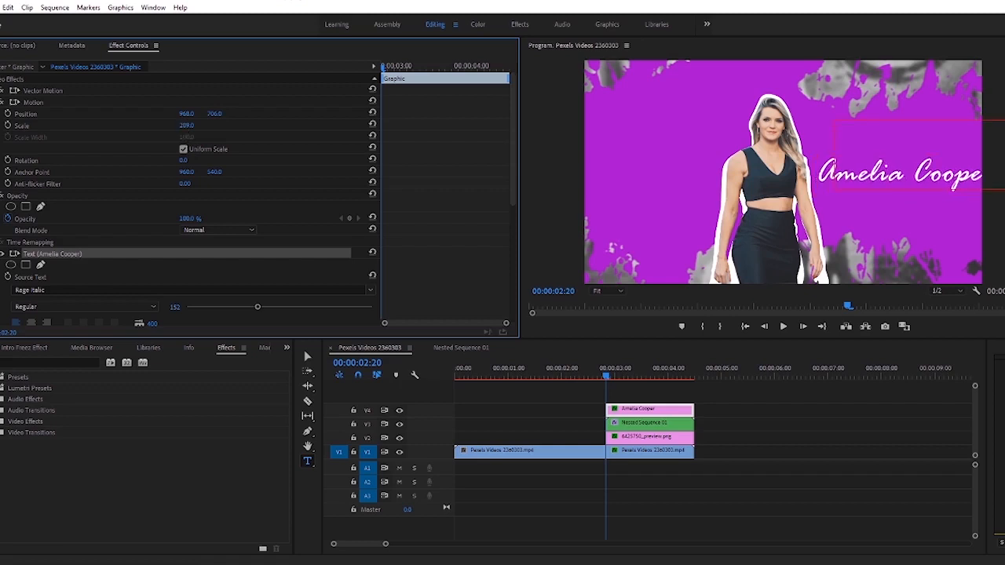
pyautogui.moveTo(186, 125); pyautogui.dragTo(196, 125)
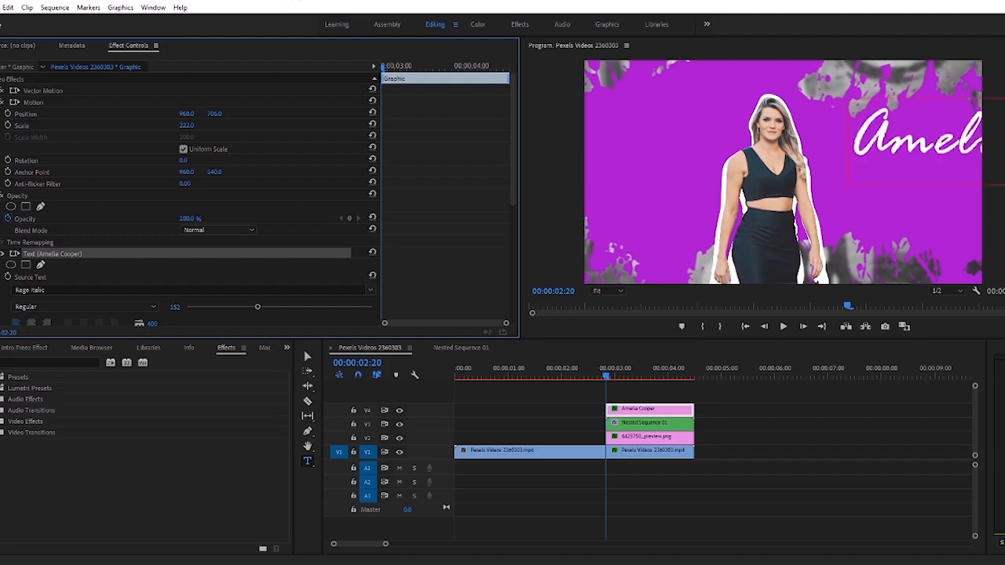
pyautogui.click(8, 128)
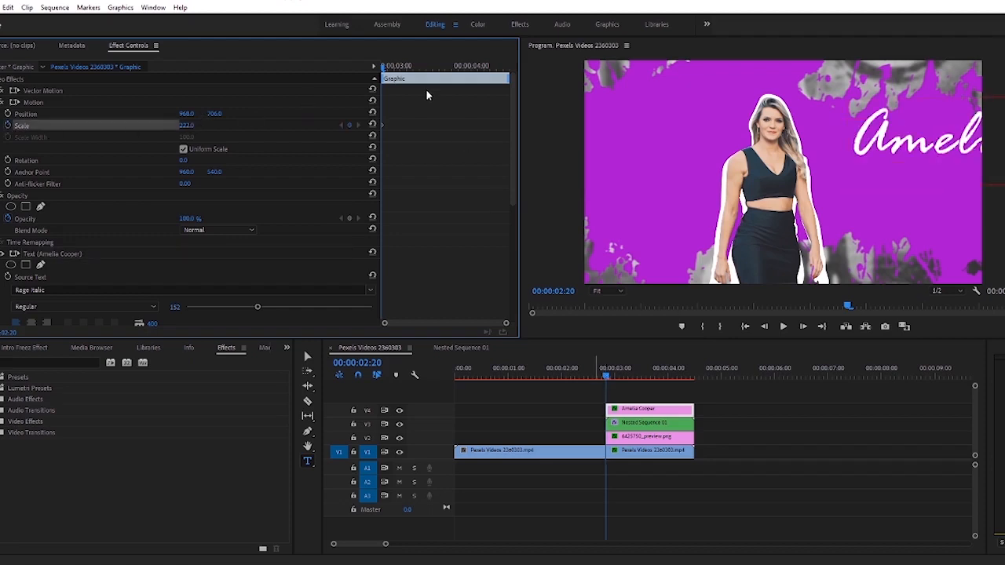
pyautogui.moveTo(383, 70); pyautogui.dragTo(481, 69)
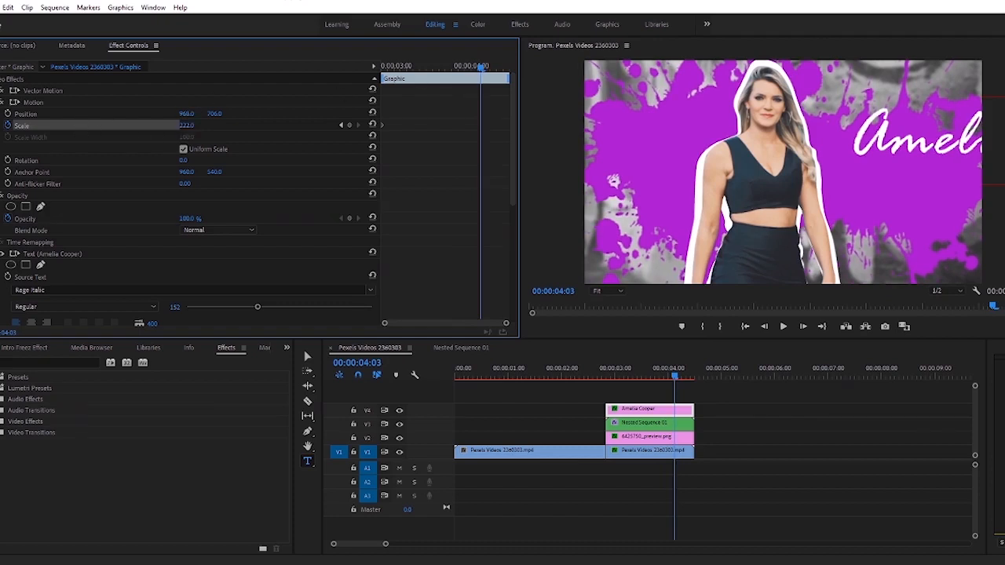
pyautogui.moveTo(187, 124); pyautogui.dragTo(116, 125)
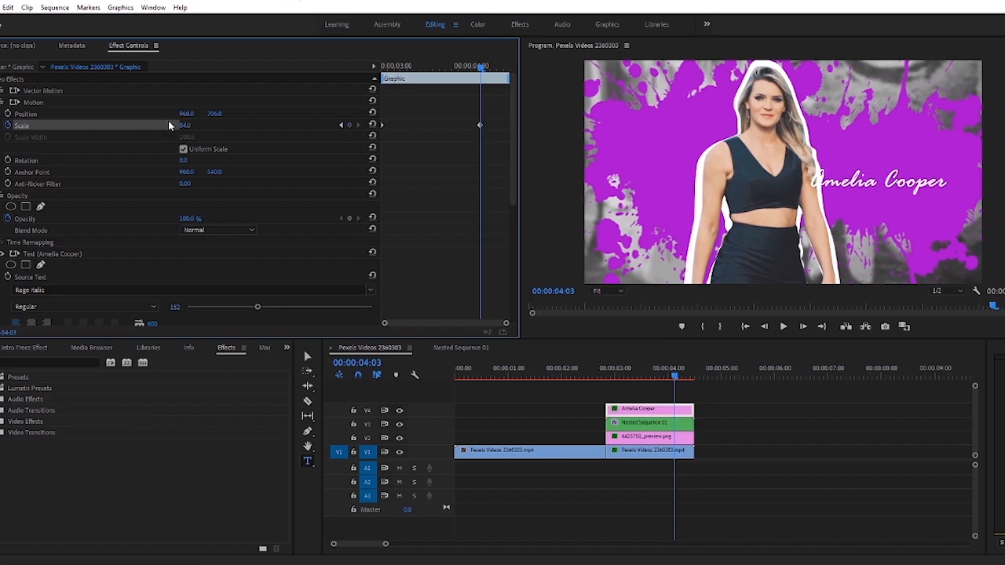
# Reposition the scaled-down title over the splatter beside the woman at Position 1066, 695.
pyautogui.moveTo(213, 113); pyautogui.dragTo(215, 113)
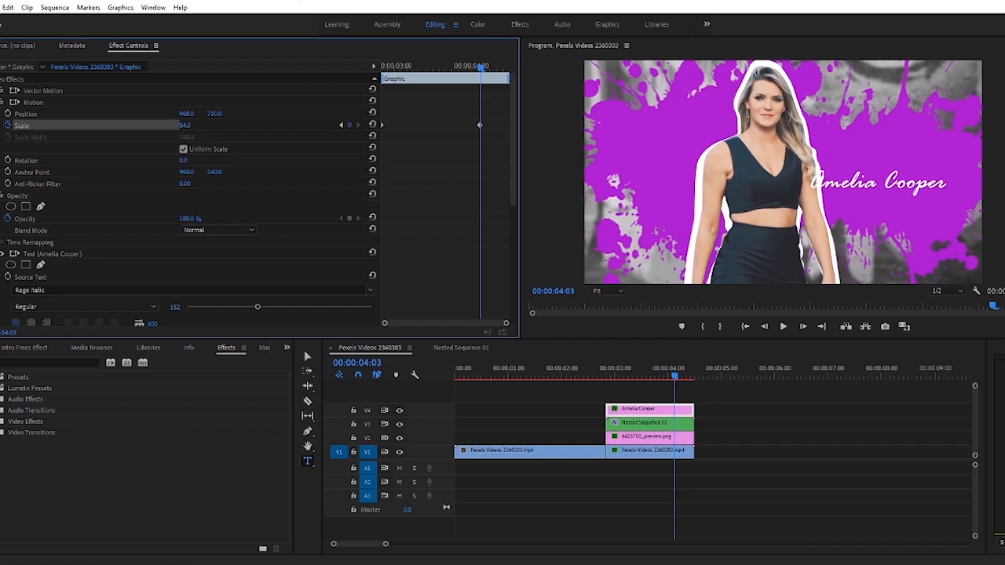
pyautogui.moveTo(186, 113); pyautogui.dragTo(179, 113)
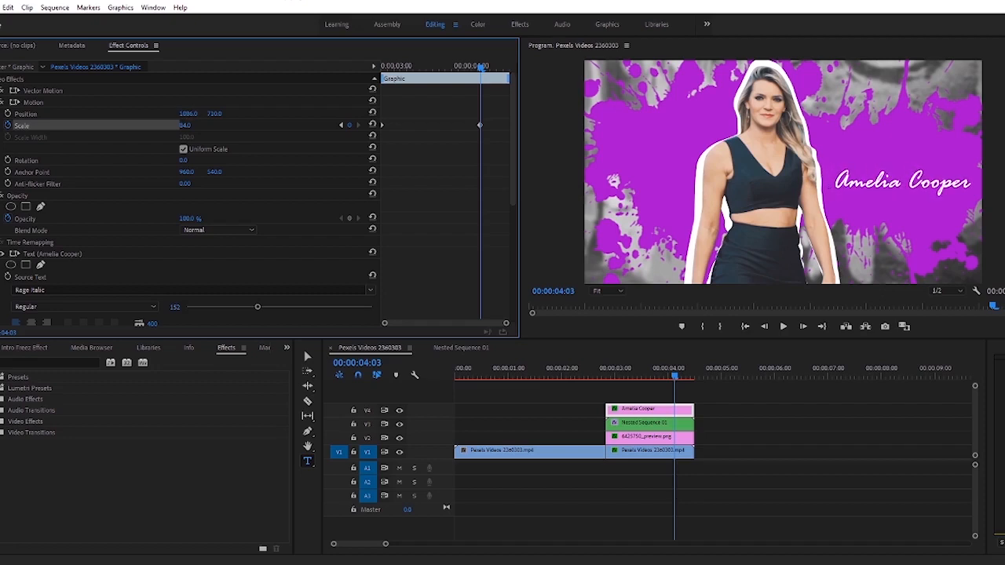
pyautogui.moveTo(187, 114); pyautogui.dragTo(178, 114)
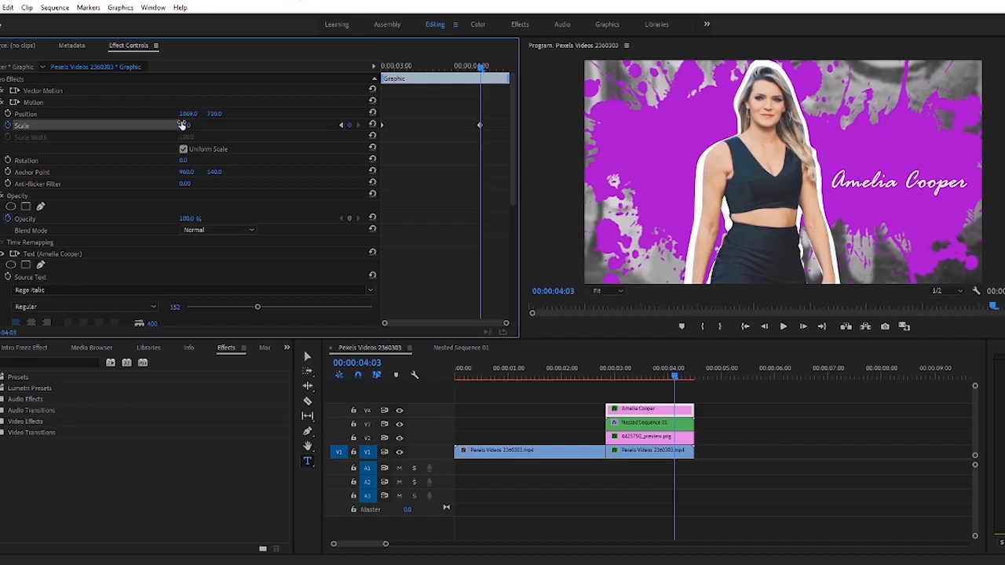
pyautogui.moveTo(186, 115); pyautogui.dragTo(213, 114)
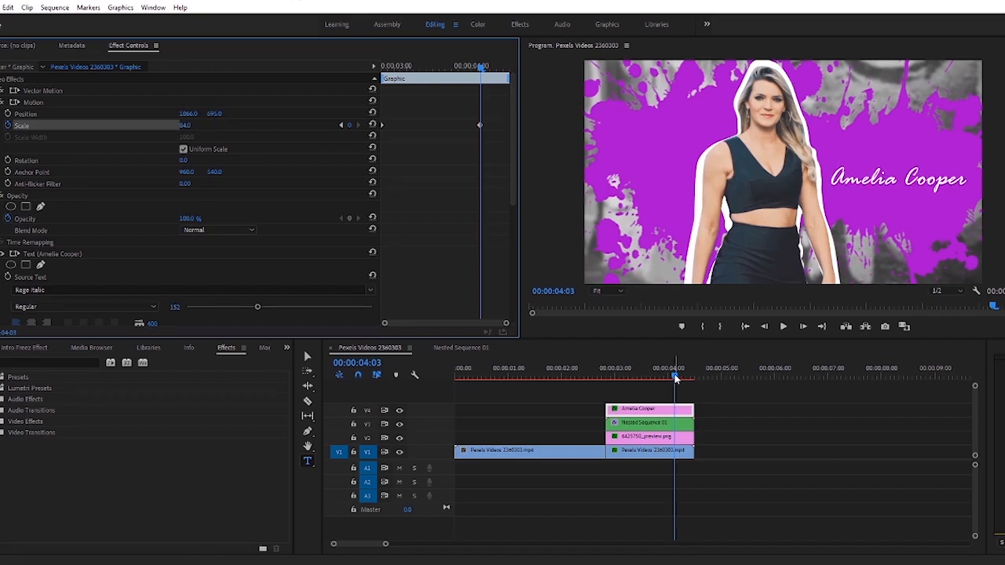
# Play the sequence from the beginning to check the title animation over the freeze frame.
pyautogui.moveTo(676, 382); pyautogui.dragTo(648, 376)
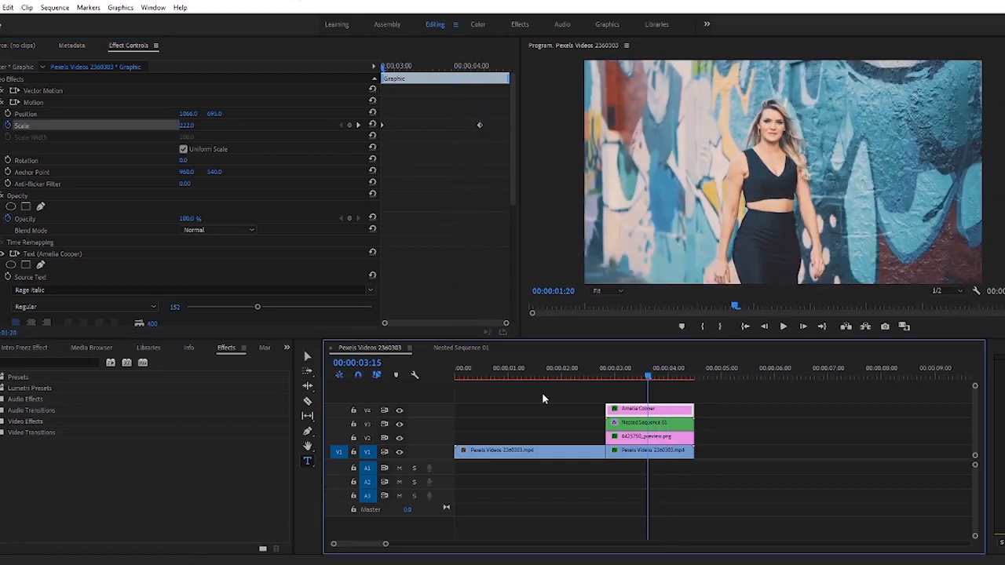
pyautogui.press('Home')
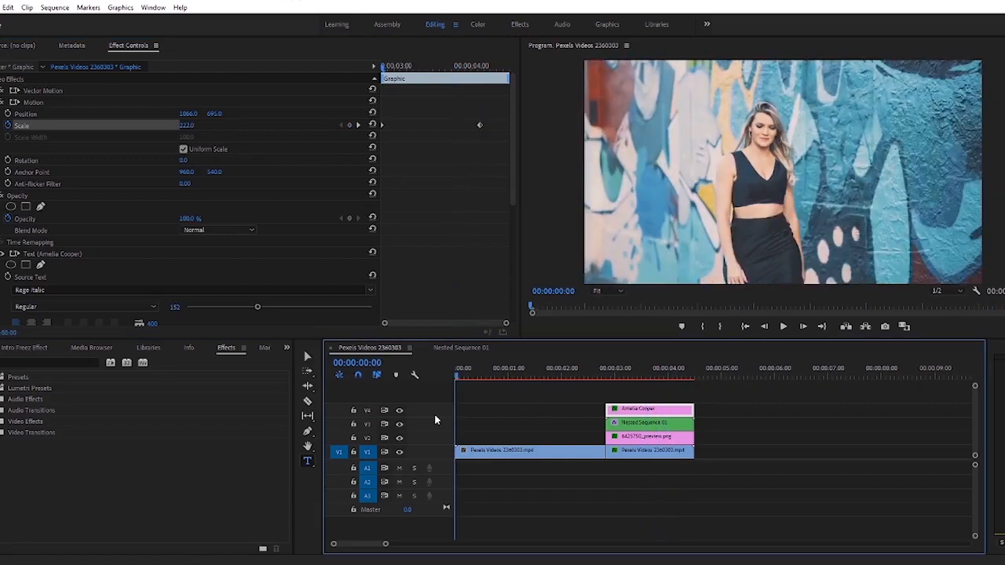
pyautogui.click(784, 328)
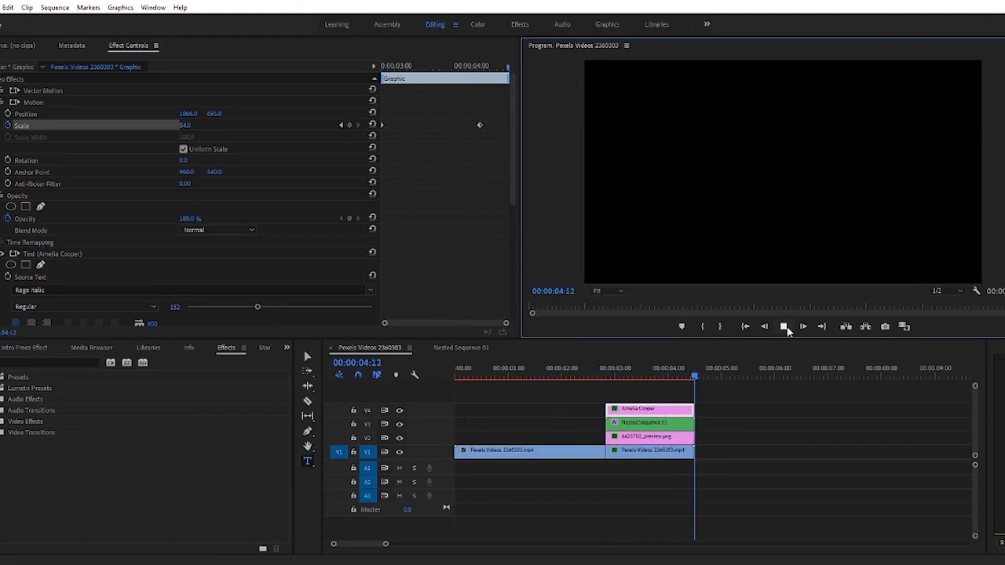
pyautogui.click(785, 328)
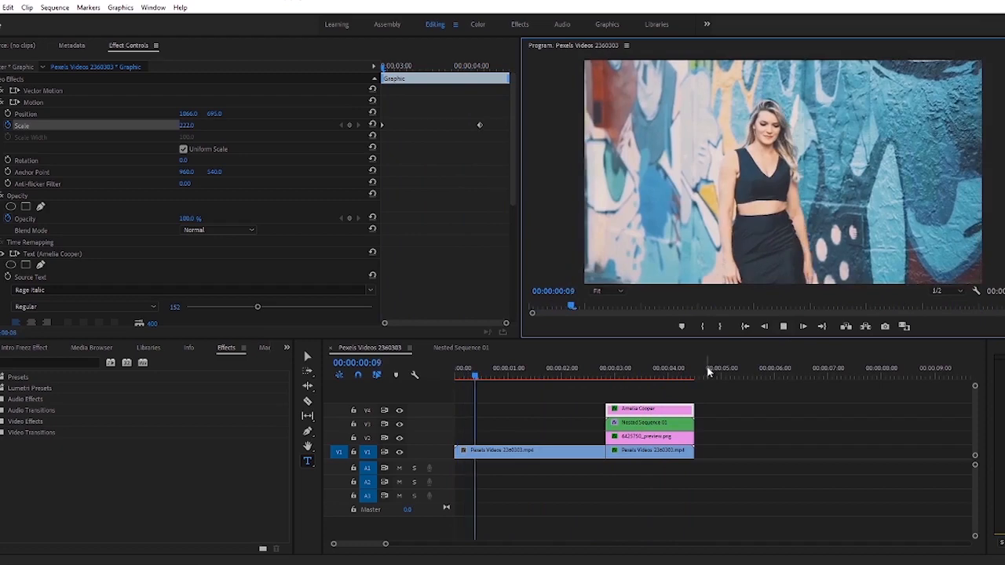
pyautogui.click(785, 326)
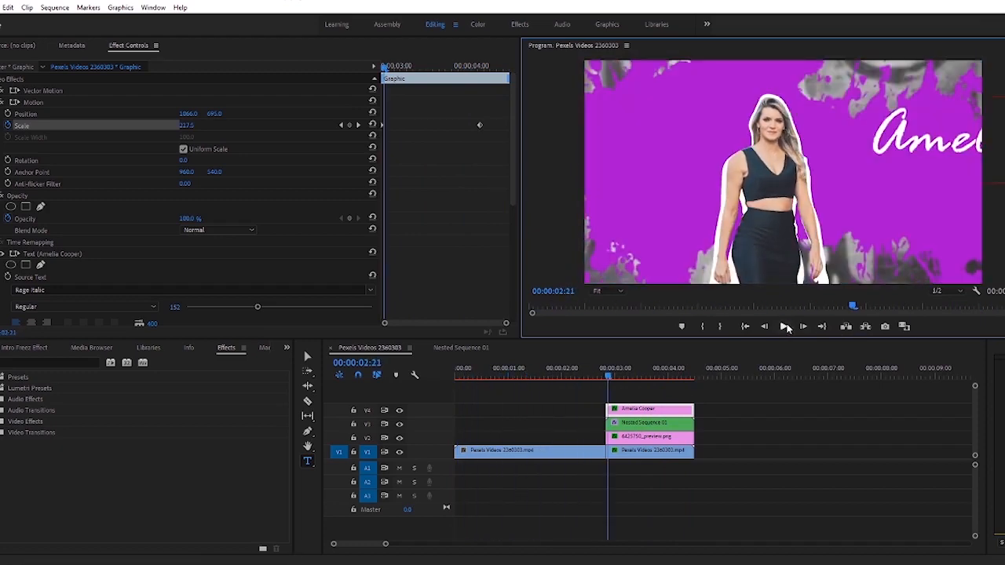
pyautogui.click(785, 326)
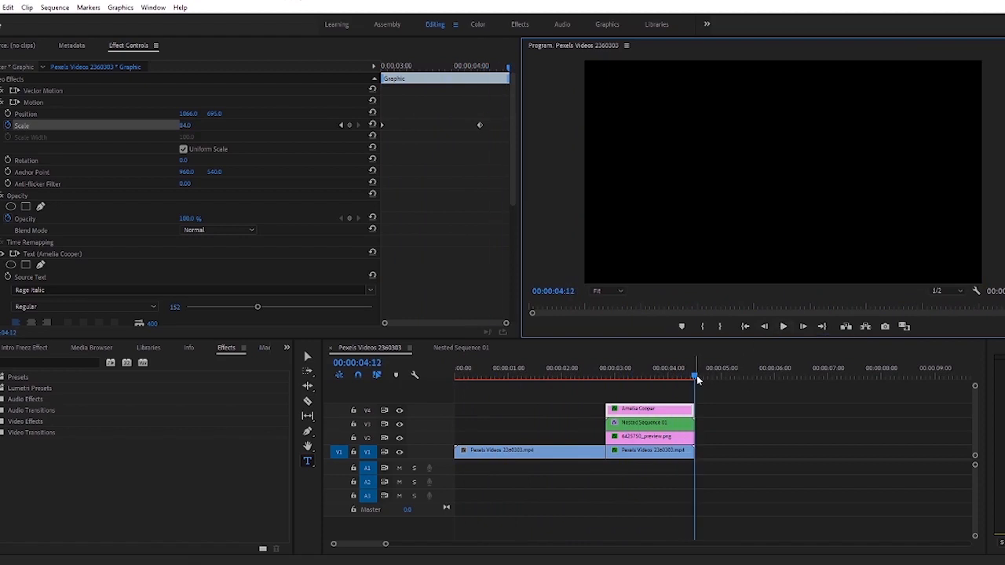
# Find the Dip to White transition and apply it to the cut between the two V1 clips at 00:00:02:20.
pyautogui.moveTo(697, 375); pyautogui.dragTo(605, 392)
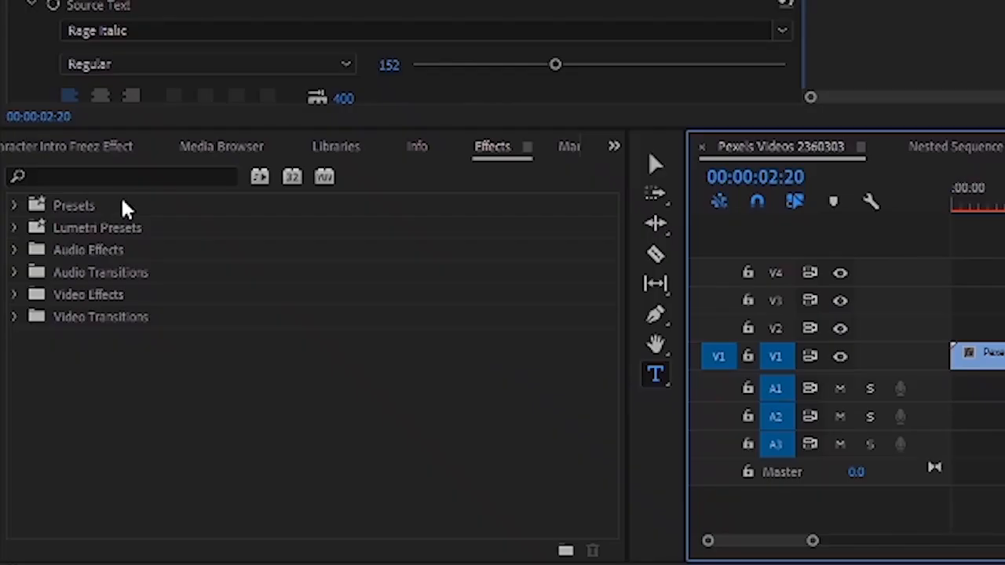
pyautogui.click(45, 361)
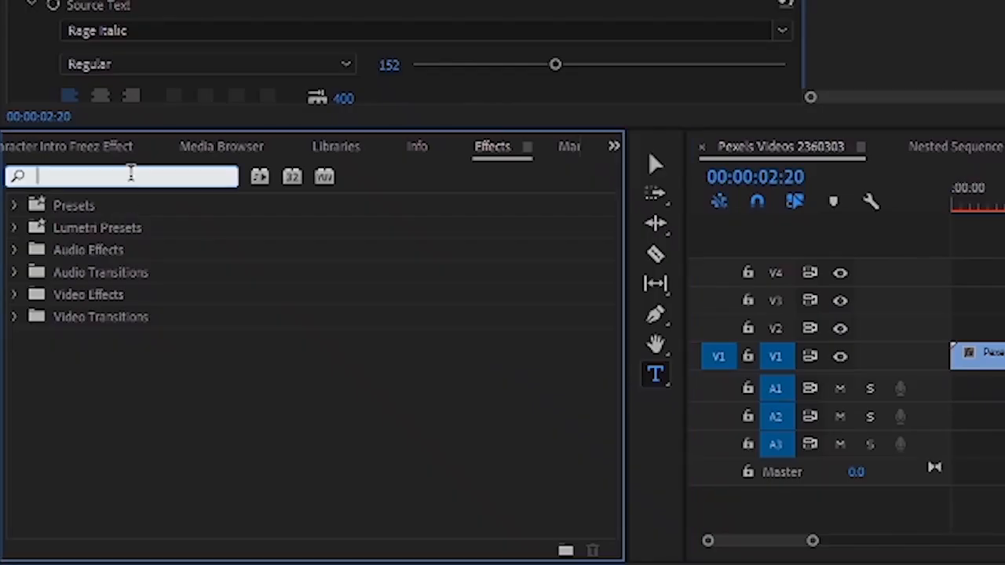
pyautogui.write('dj')
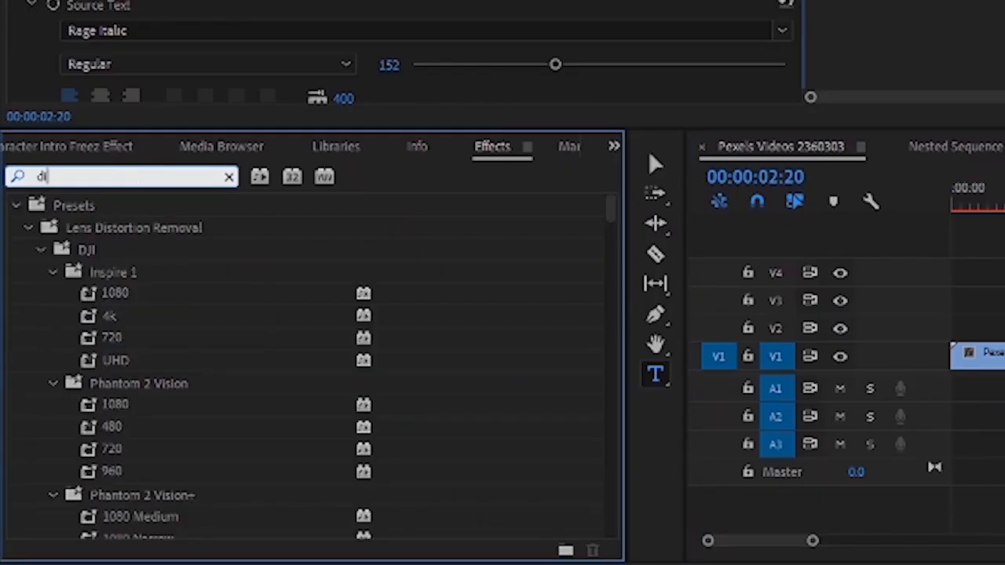
pyautogui.write('p to')
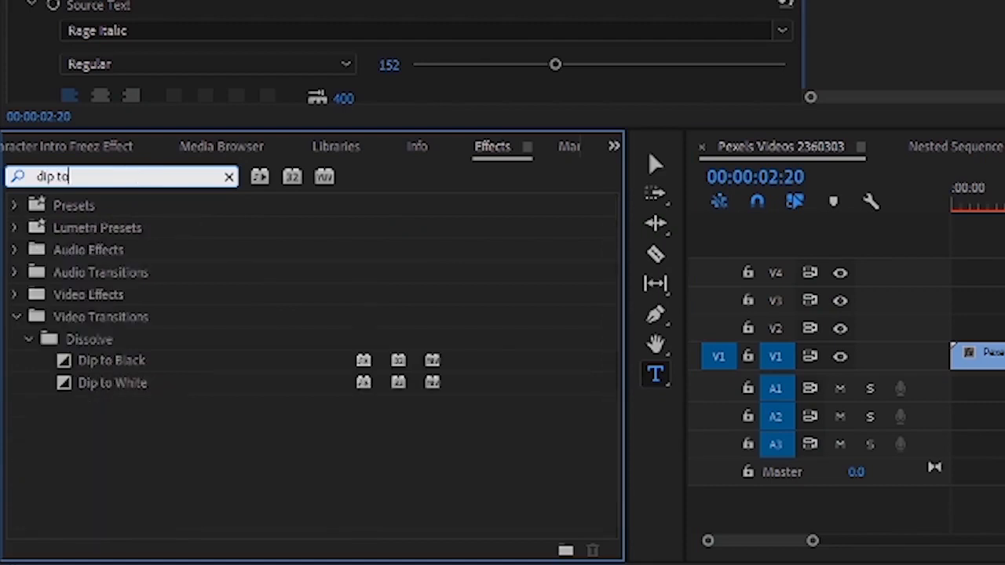
pyautogui.click(109, 382)
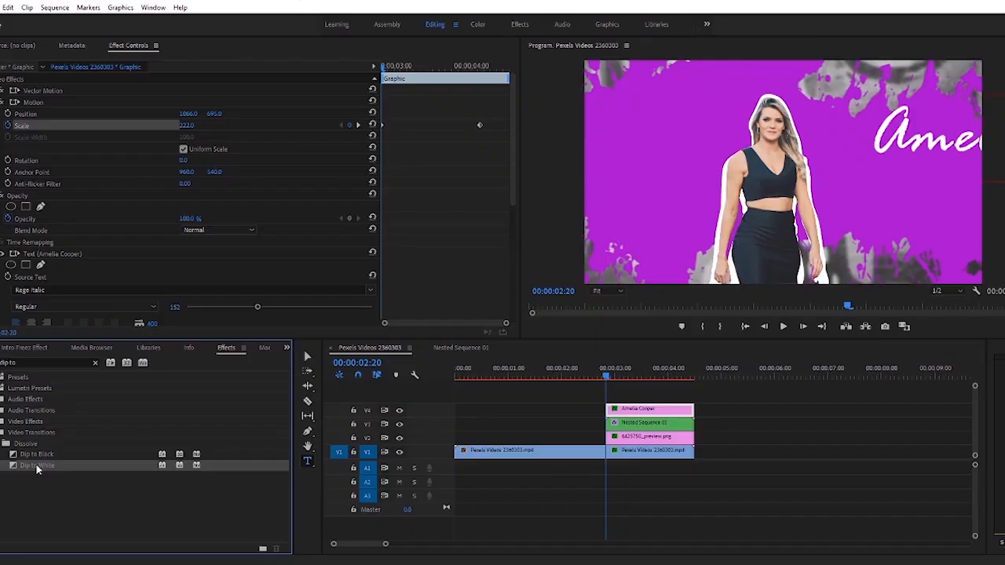
pyautogui.moveTo(382, 479); pyautogui.dragTo(610, 452)
# Play the sequence from the start to review the white flash transition and the finished character intro.
pyautogui.moveTo(494, 368); pyautogui.dragTo(429, 367)
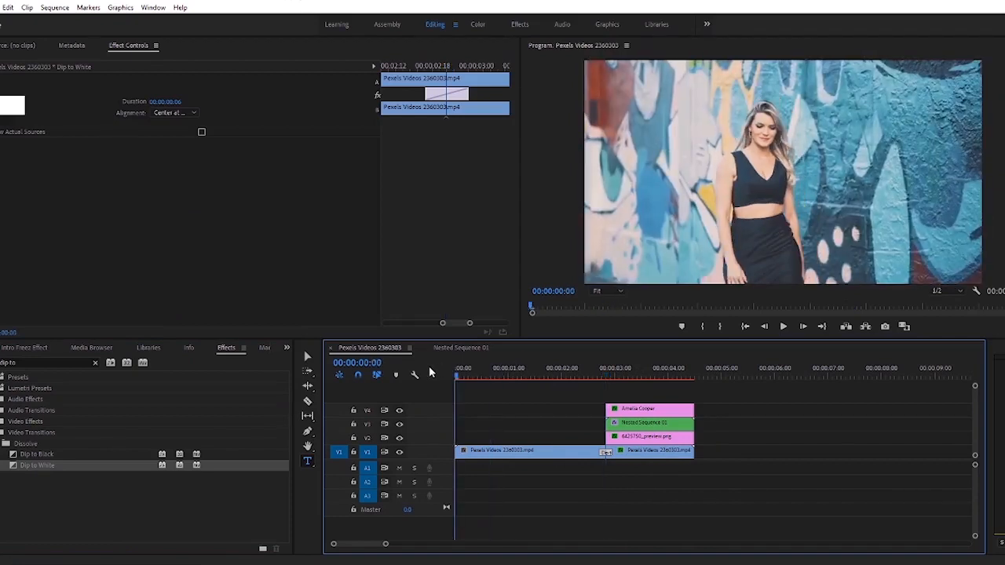
pyautogui.click(782, 326)
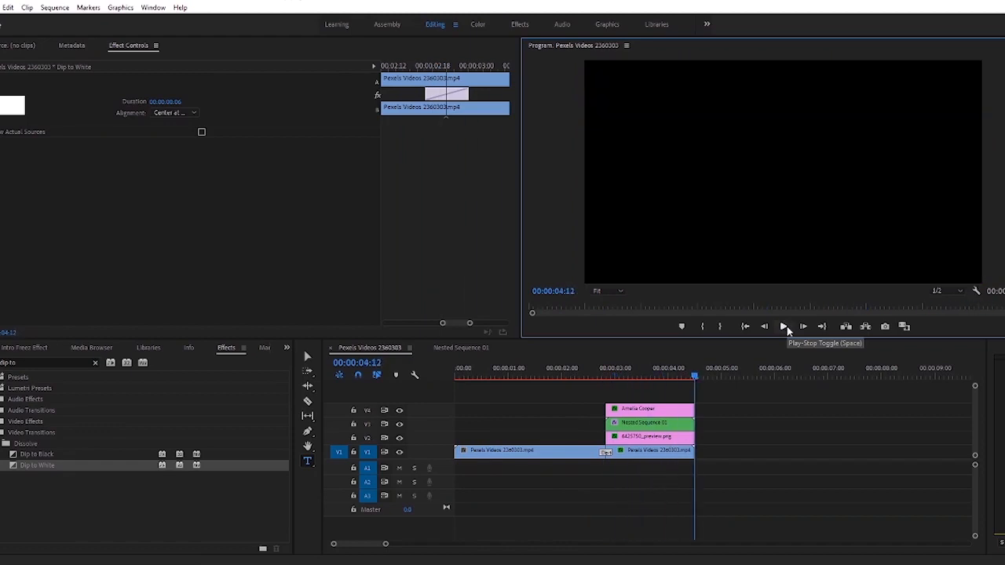
pyautogui.click(784, 327)
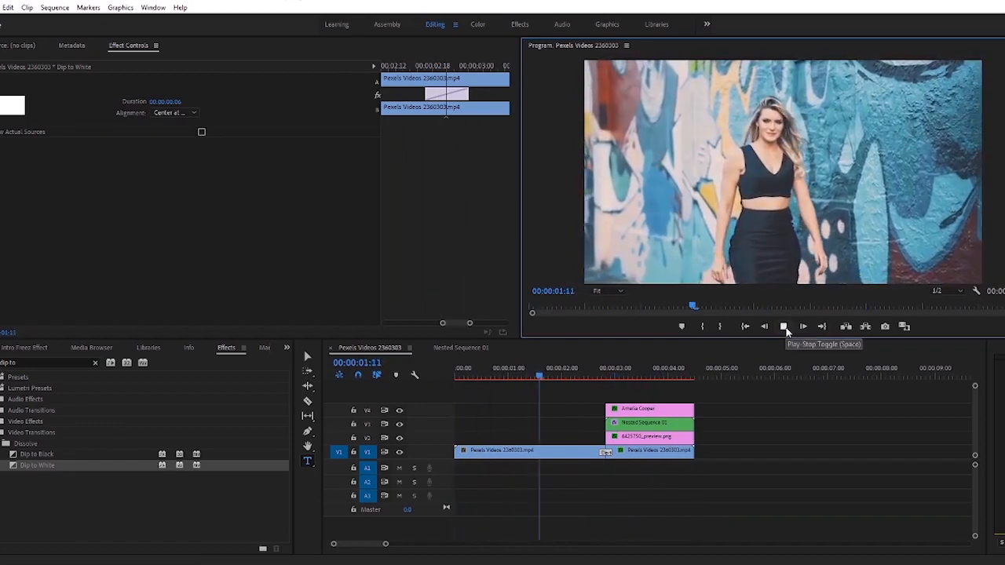
pyautogui.click(784, 326)
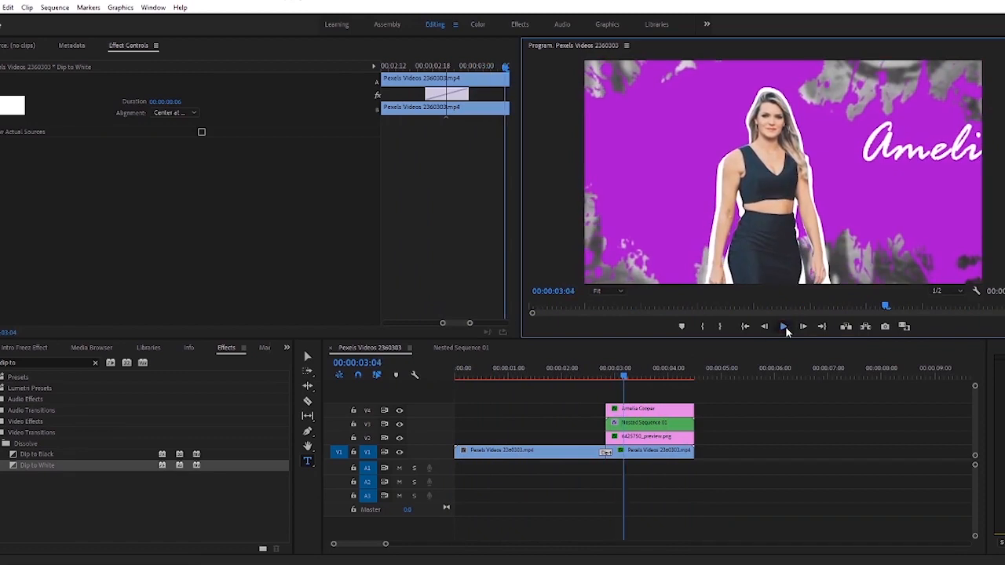
pyautogui.click(784, 326)
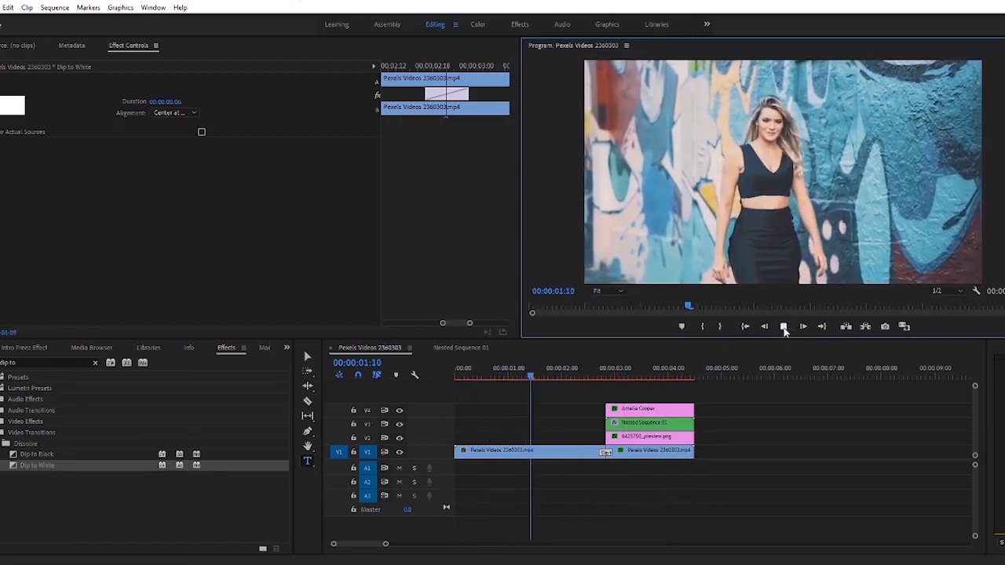
pyautogui.click(784, 327)
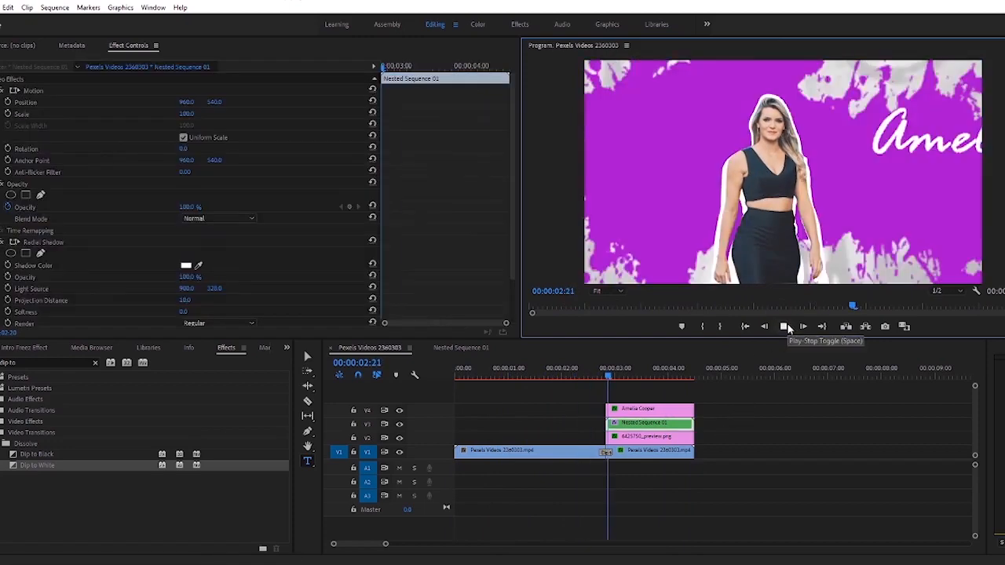
pyautogui.click(786, 327)
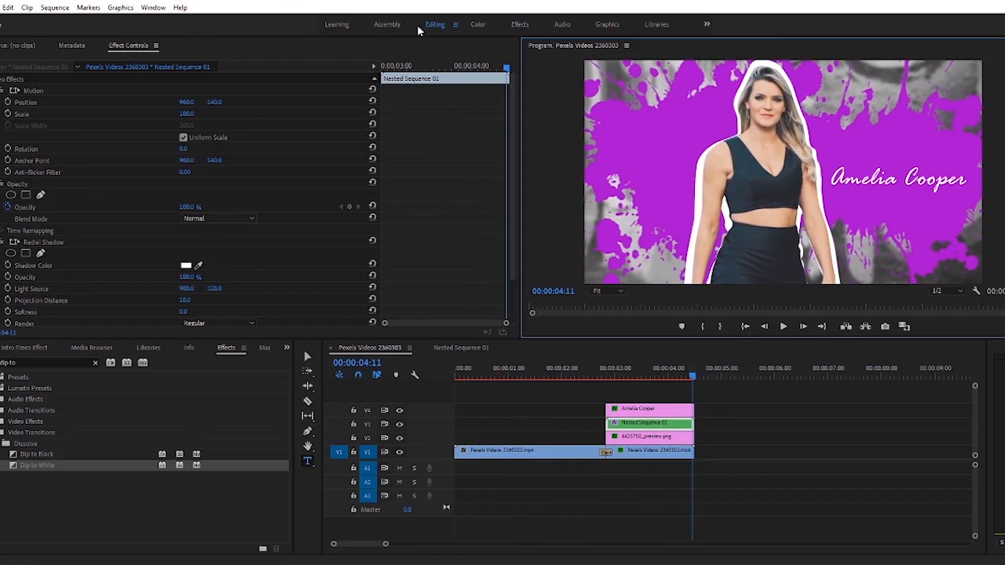
# Grade the first V1 clip with Lumetri Color: slightly cooler temperature, greener tint, higher exposure and contrast, and lower highlights, shadows and blacks.
pyautogui.click(477, 25)
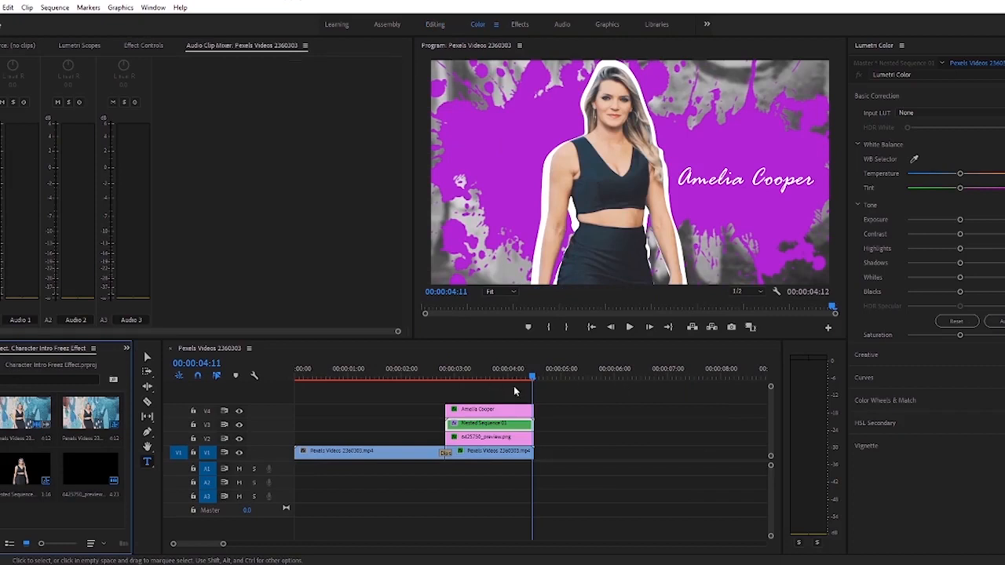
pyautogui.moveTo(533, 379); pyautogui.dragTo(242, 414)
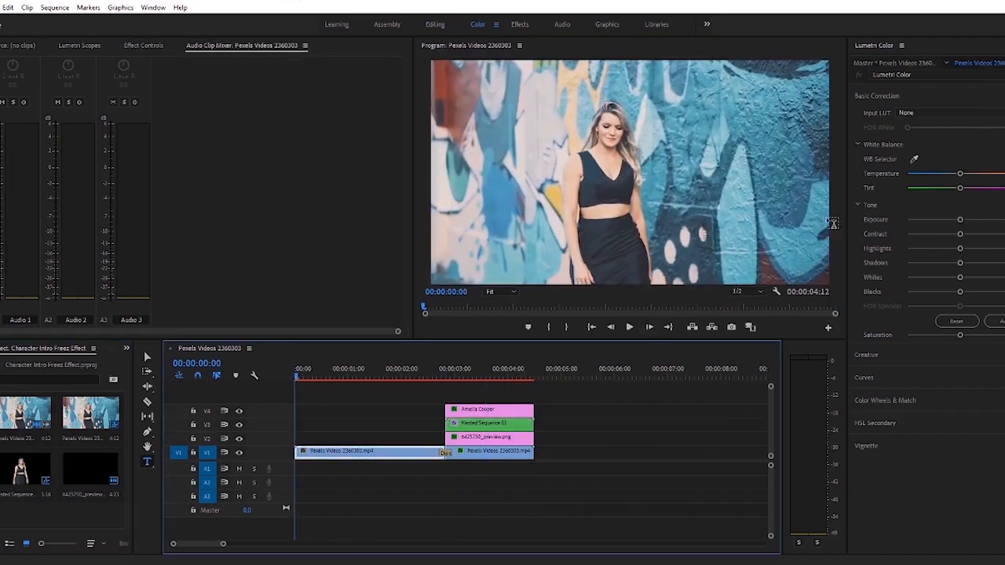
pyautogui.moveTo(961, 175); pyautogui.dragTo(953, 178)
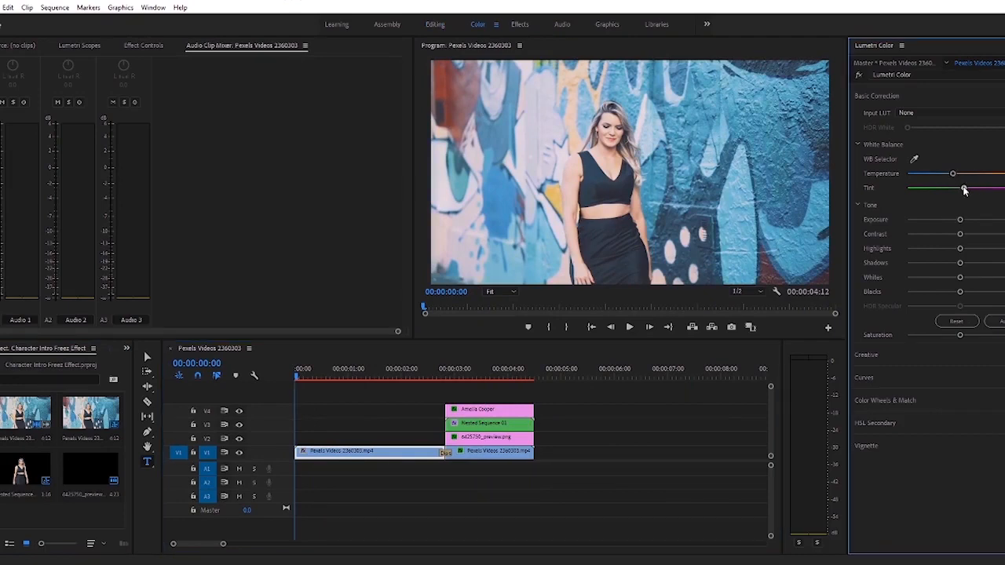
pyautogui.moveTo(963, 189); pyautogui.dragTo(947, 267)
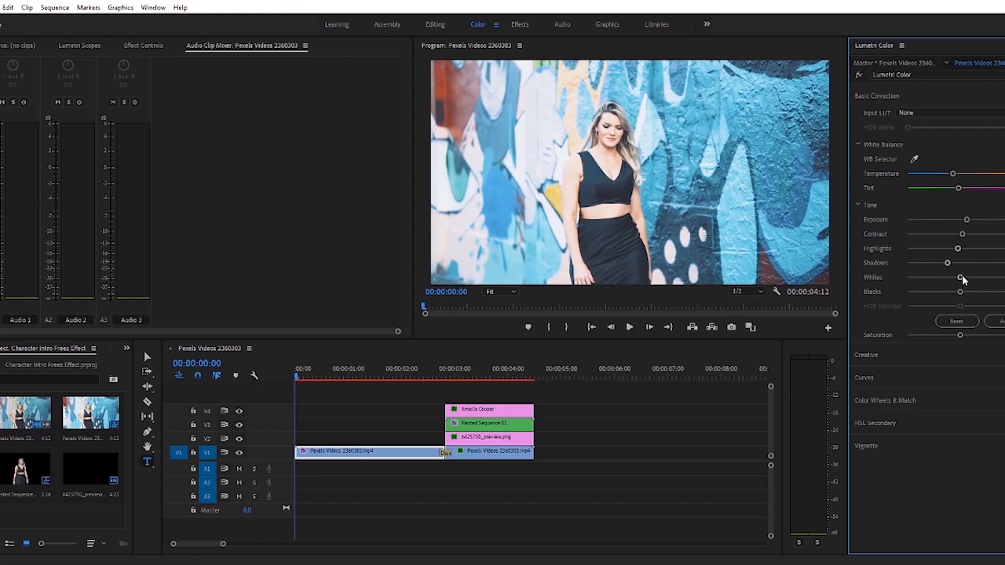
pyautogui.moveTo(961, 279); pyautogui.dragTo(963, 280)
pyautogui.moveTo(958, 292); pyautogui.dragTo(950, 294)
pyautogui.click(860, 74)
pyautogui.click(859, 75)
# Play the graded opening clip and scrub through the freeze-frame section to compare their colors.
pyautogui.click(628, 326)
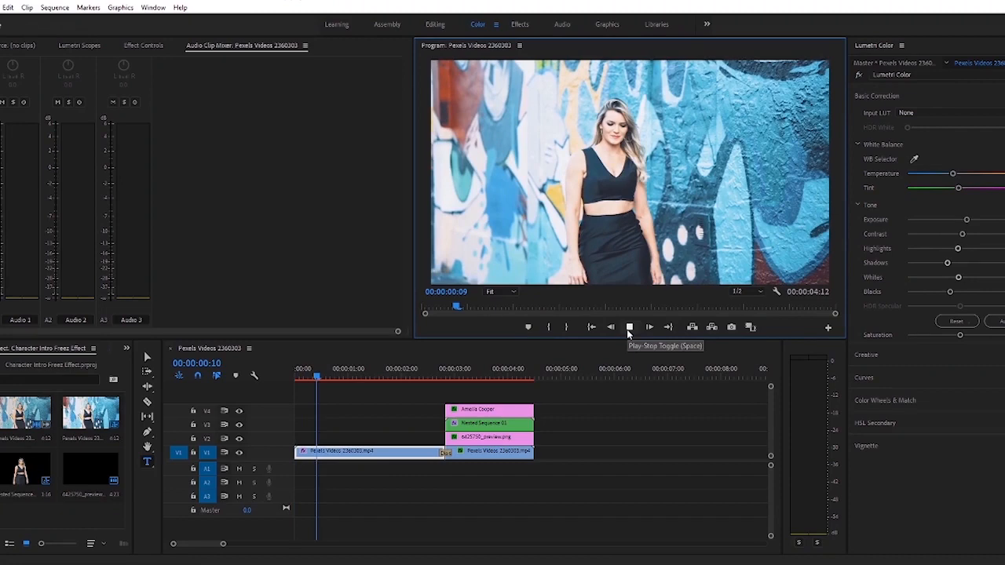
pyautogui.click(503, 375)
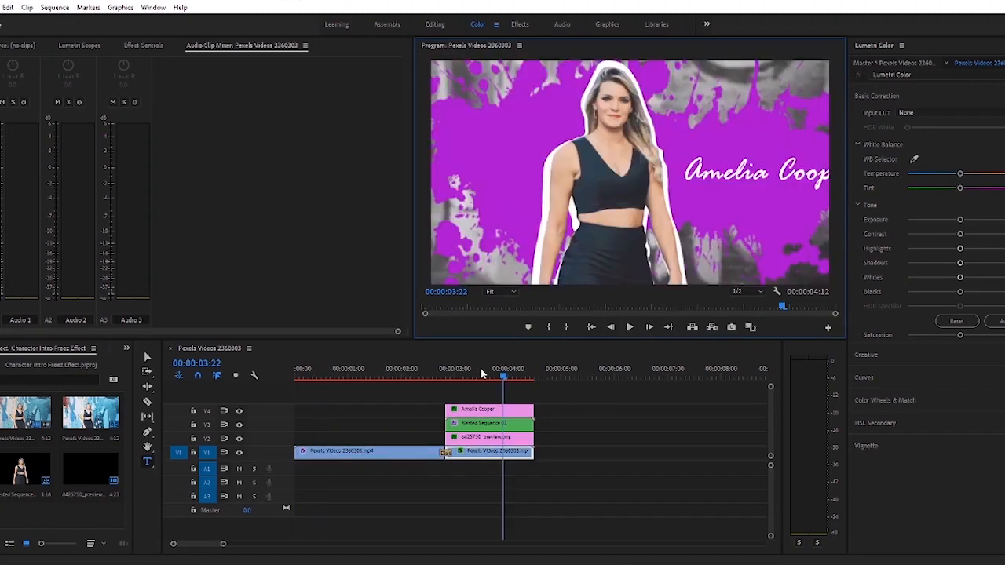
pyautogui.moveTo(482, 374); pyautogui.dragTo(298, 377)
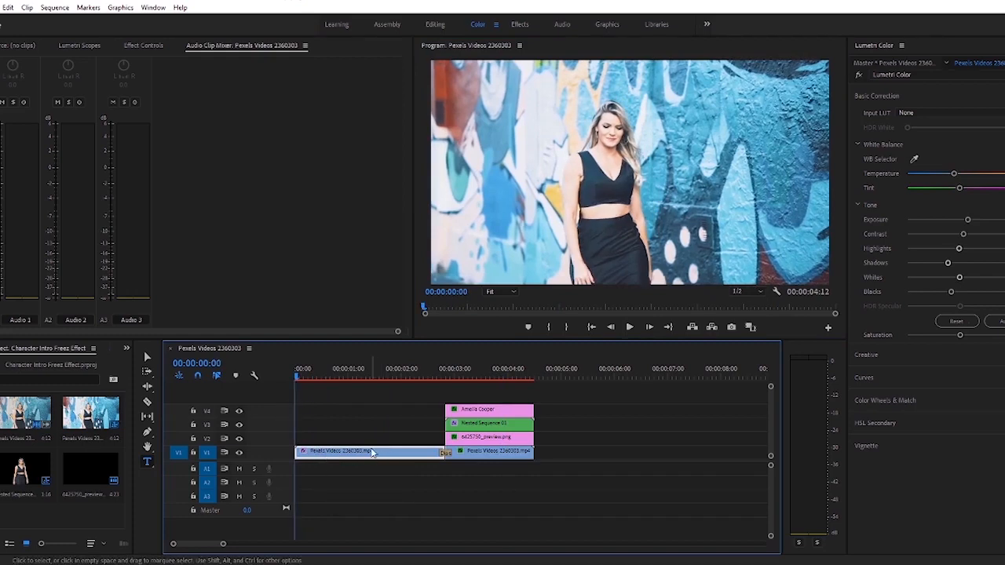
# Copy the Lumetri Color effect from the first V1 clip and paste it onto Nested Sequence 01 on V3.
pyautogui.click(431, 24)
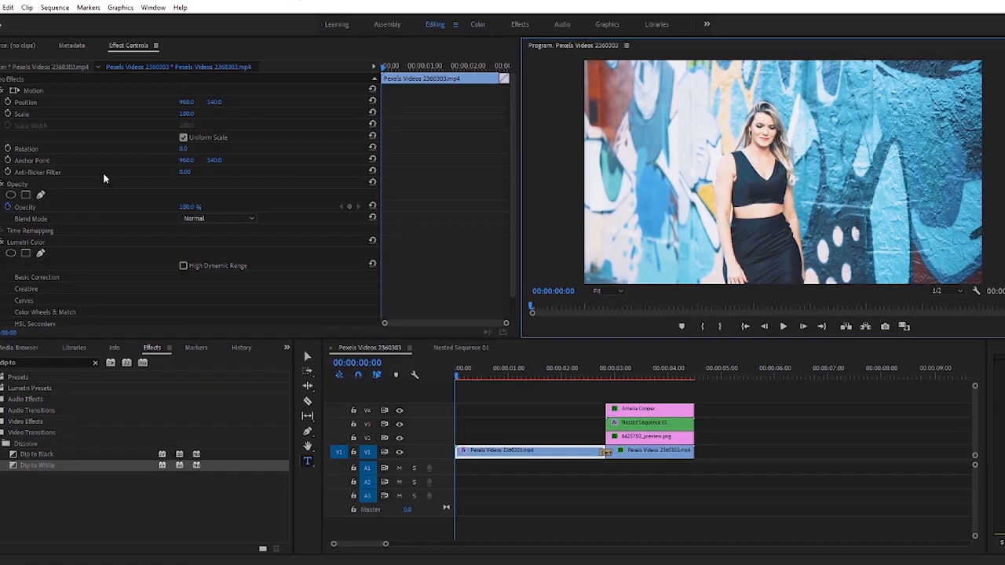
pyautogui.scroll(-2, 45, 290)
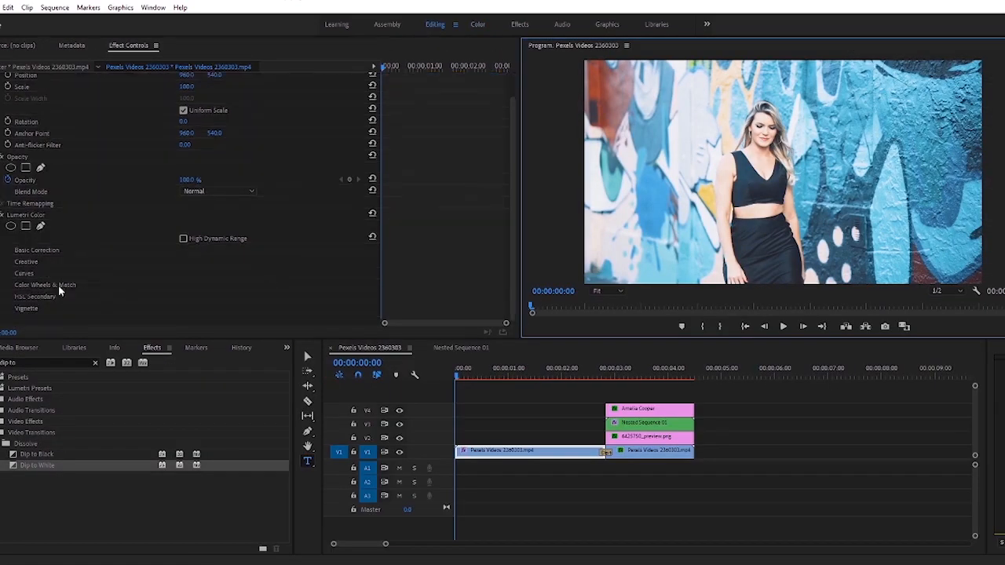
pyautogui.click(22, 215)
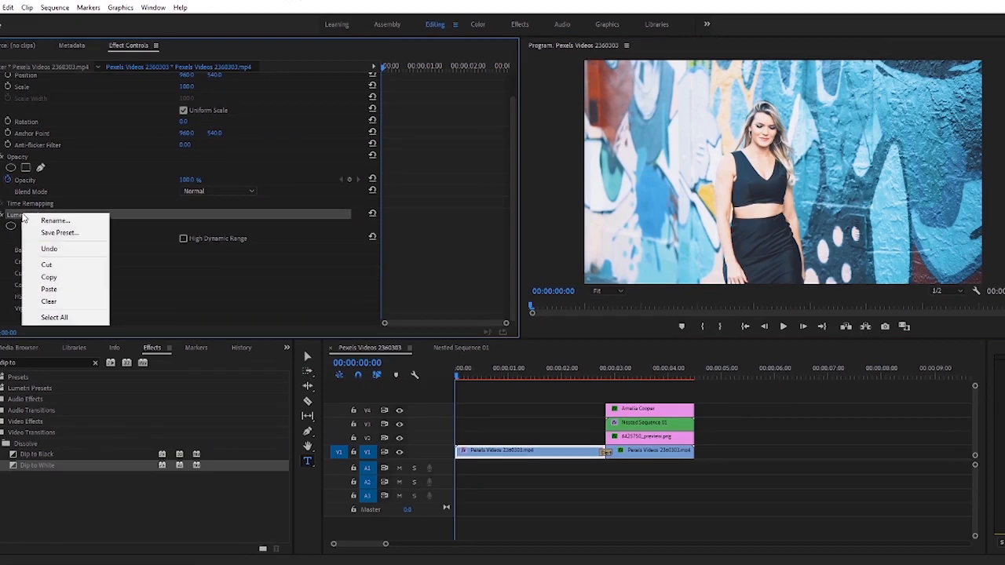
pyautogui.click(49, 277)
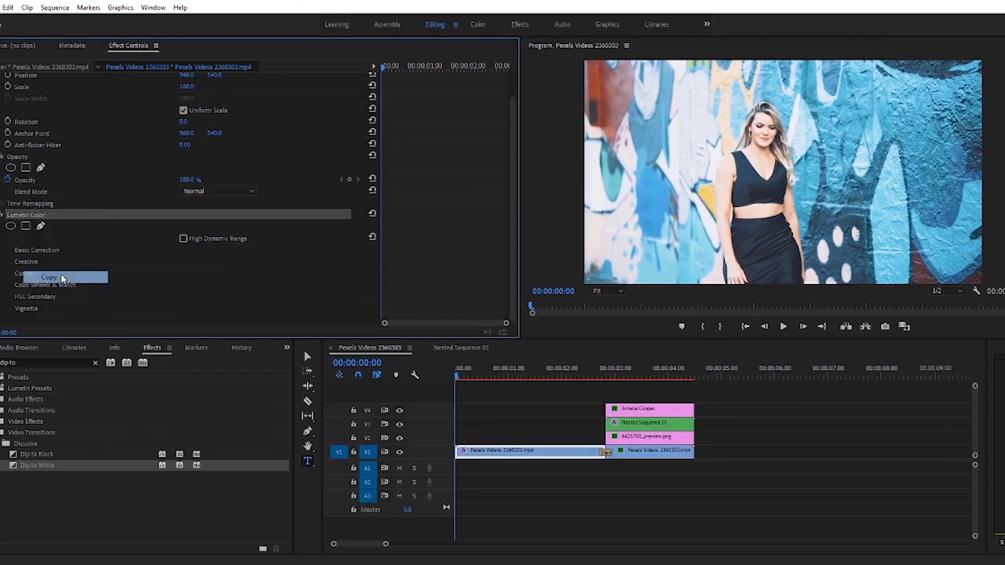
pyautogui.click(637, 452)
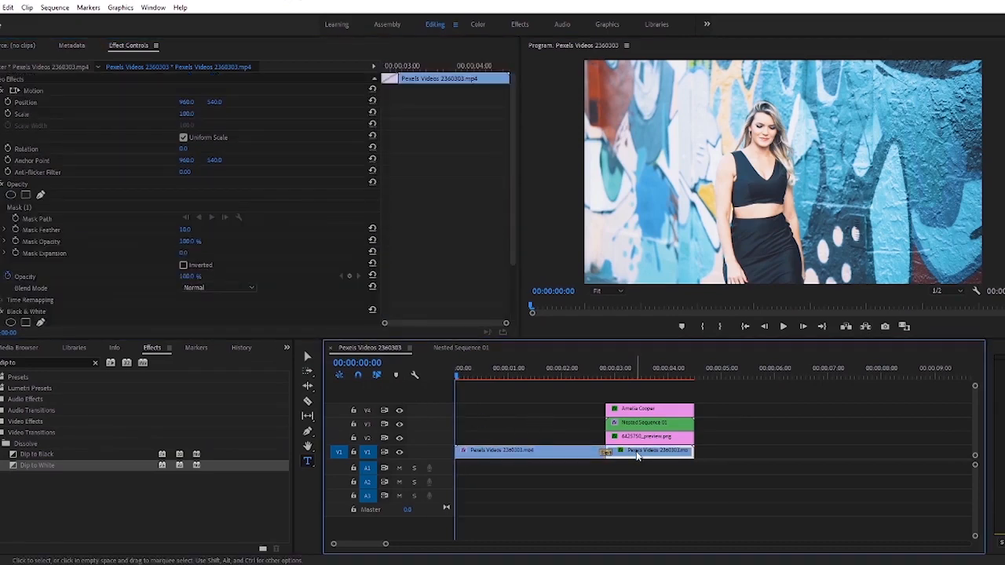
pyautogui.click(628, 424)
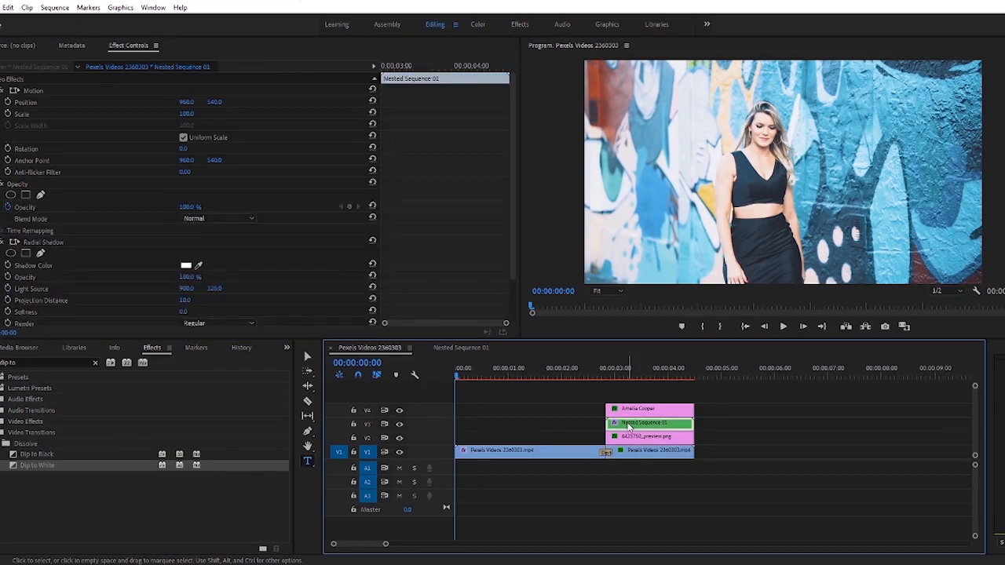
pyautogui.rightClick(628, 426)
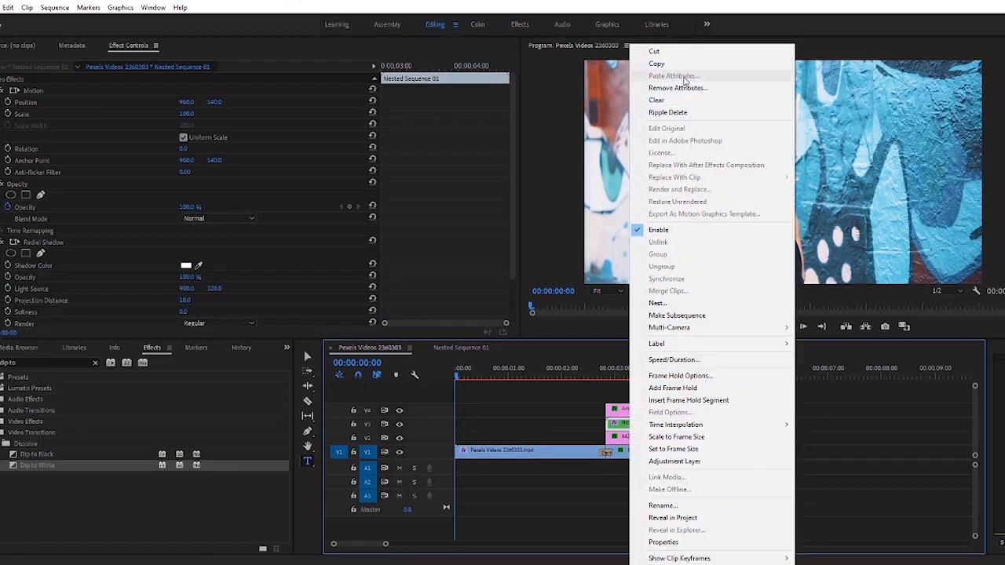
pyautogui.click(393, 293)
pyautogui.scroll(-2, 121, 302)
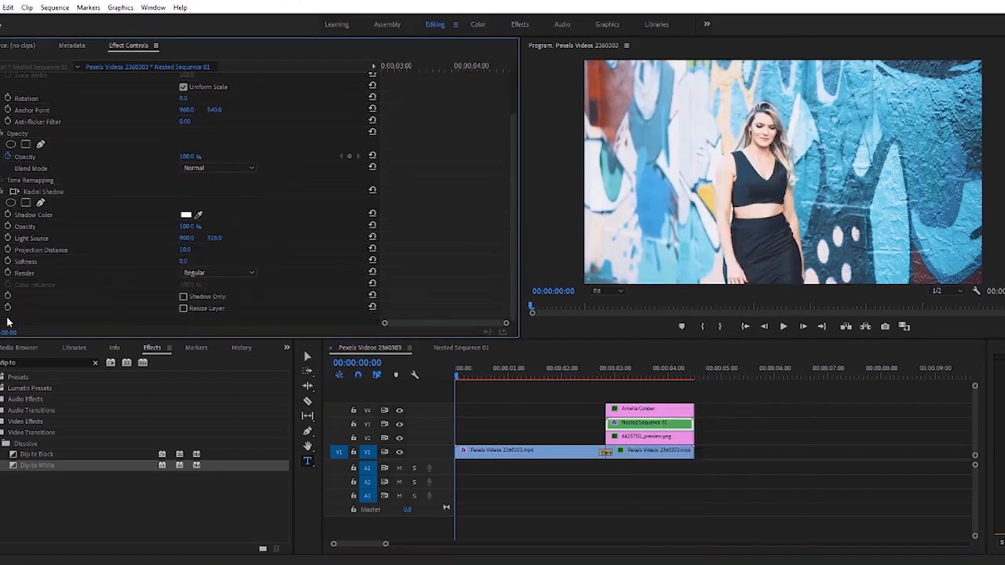
pyautogui.rightClick(8, 322)
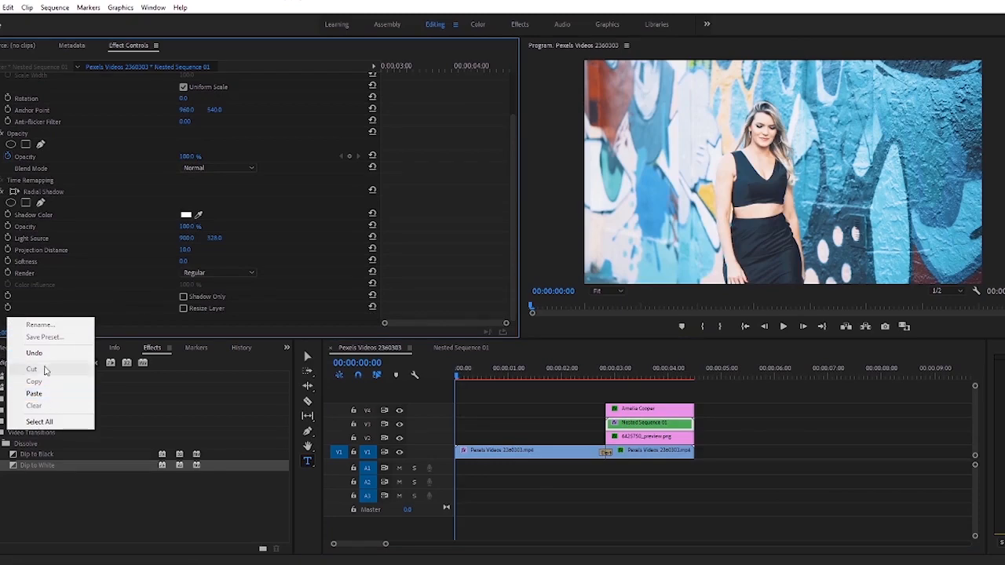
pyautogui.click(36, 394)
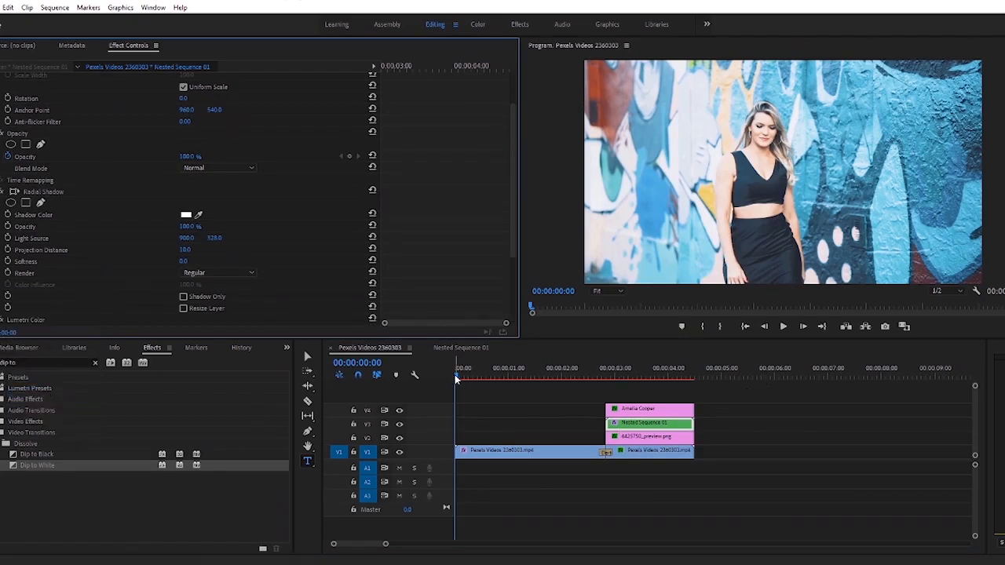
# Scrub and play the whole sequence to review the color grade on the opening clip and the woman's cutout.
pyautogui.moveTo(455, 374); pyautogui.dragTo(591, 382)
pyautogui.moveTo(515, 384); pyautogui.dragTo(443, 389)
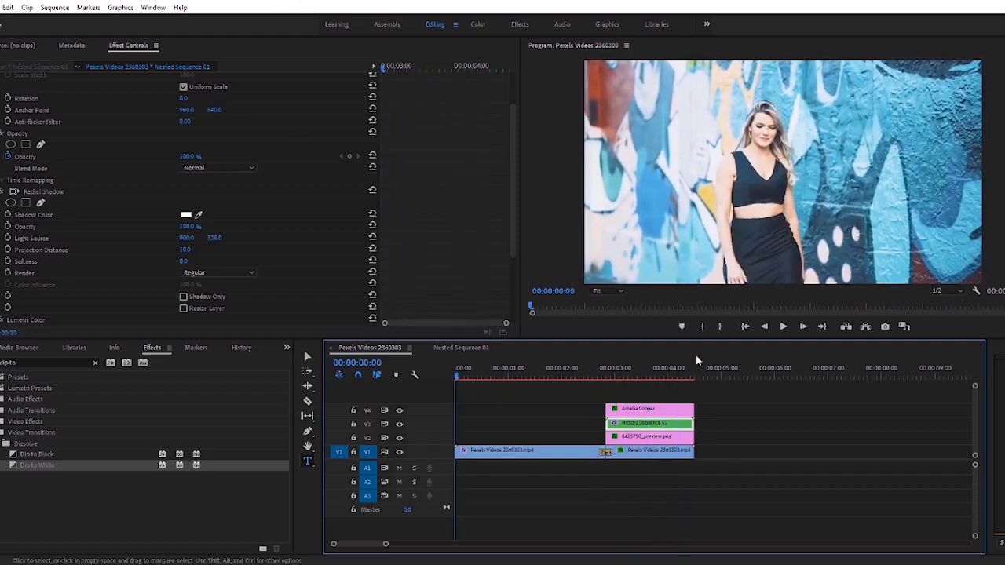
pyautogui.click(778, 328)
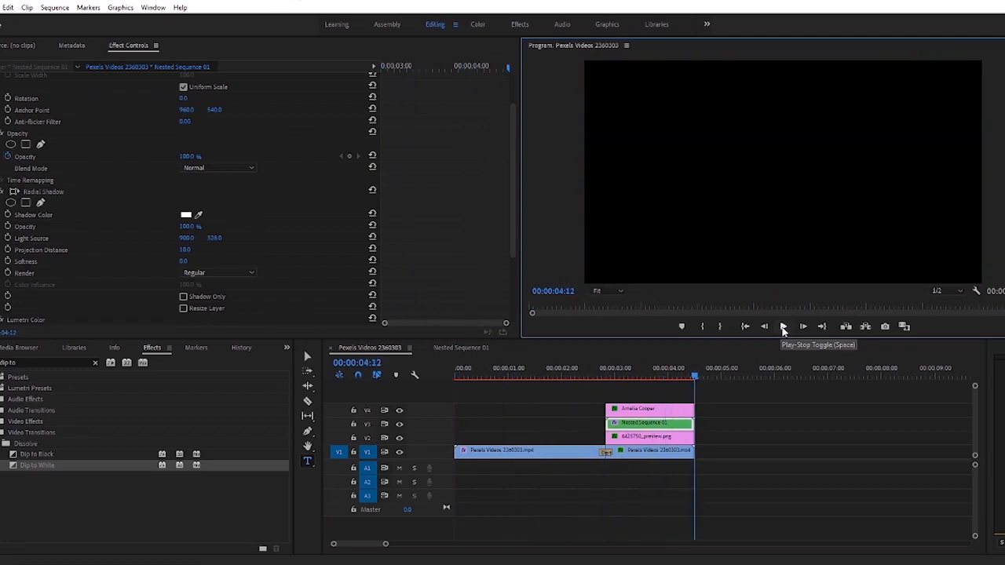
pyautogui.moveTo(693, 377); pyautogui.dragTo(645, 374)
pyautogui.press('Home')
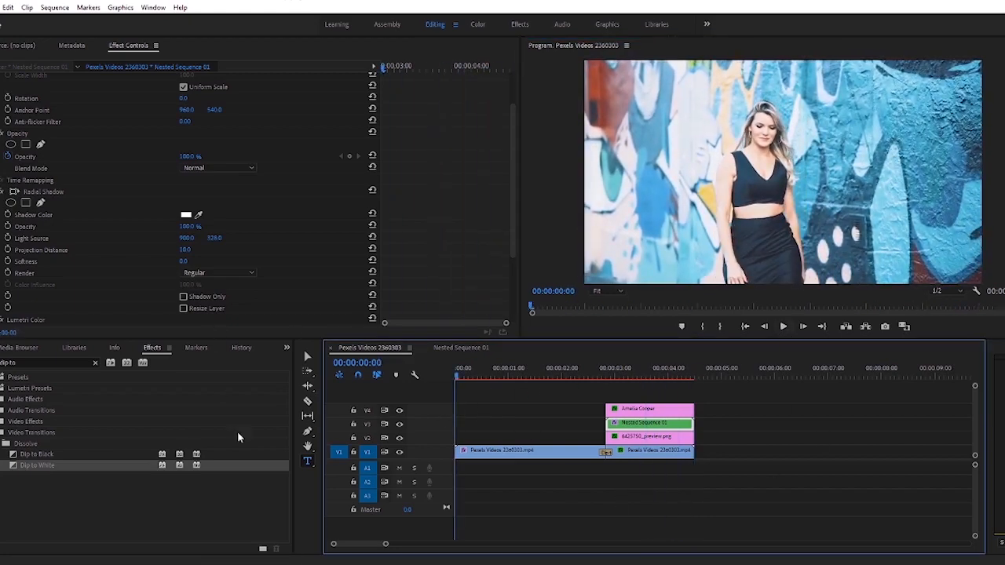
# Export the sequence as an H.264 video with the Match Source - High bitrate preset.
pyautogui.click(1, 7)
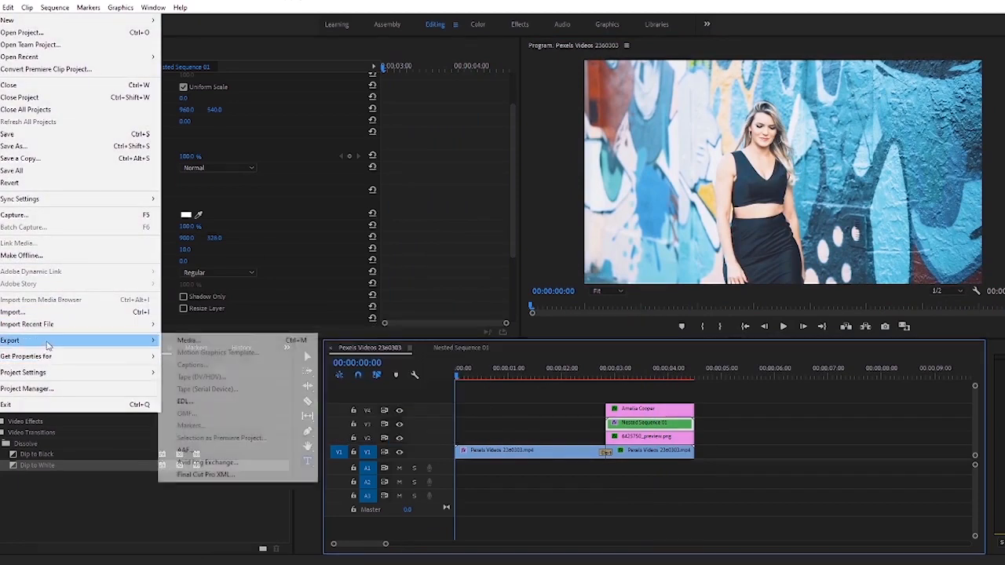
pyautogui.click(170, 344)
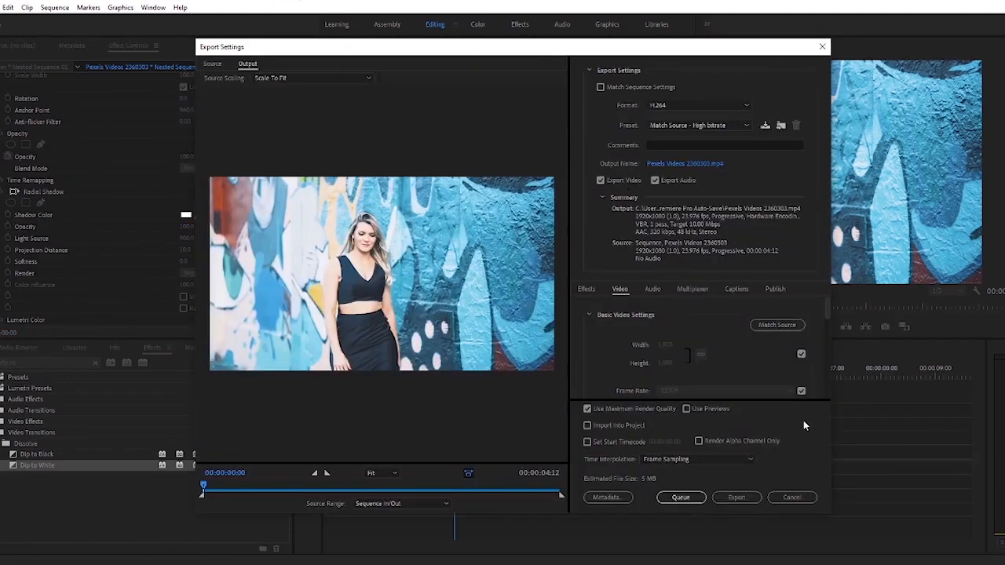
pyautogui.click(737, 104)
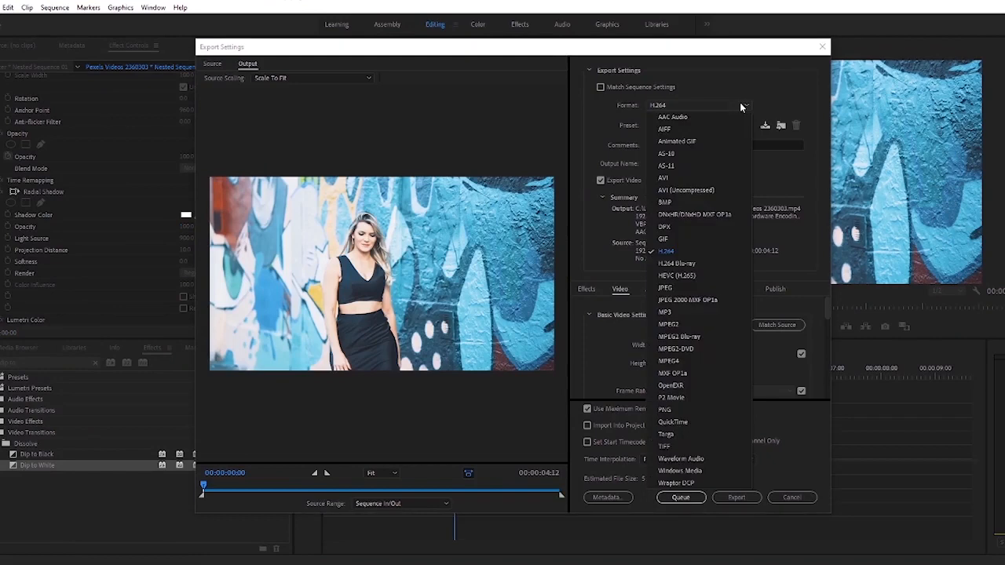
pyautogui.click(674, 253)
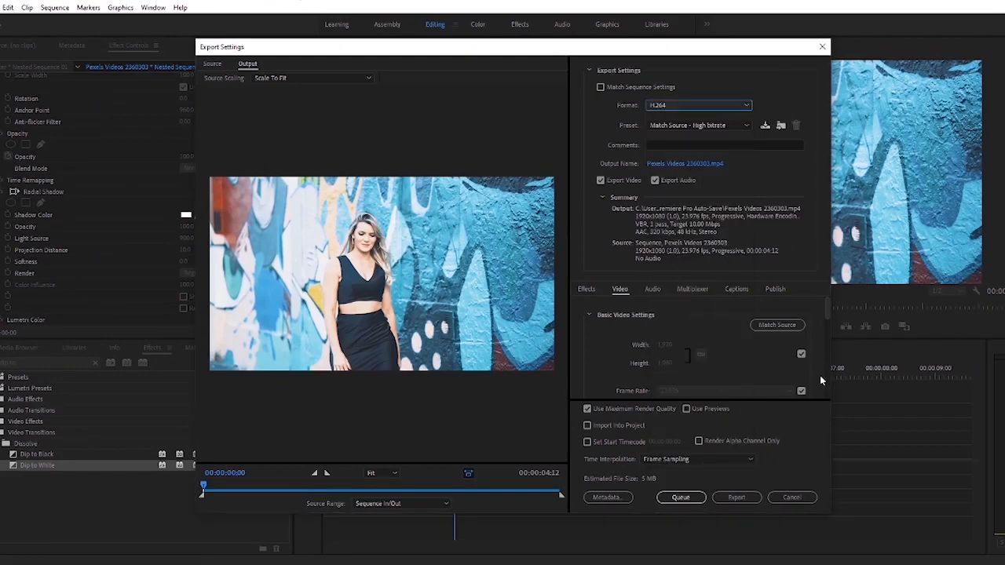
pyautogui.click(736, 497)
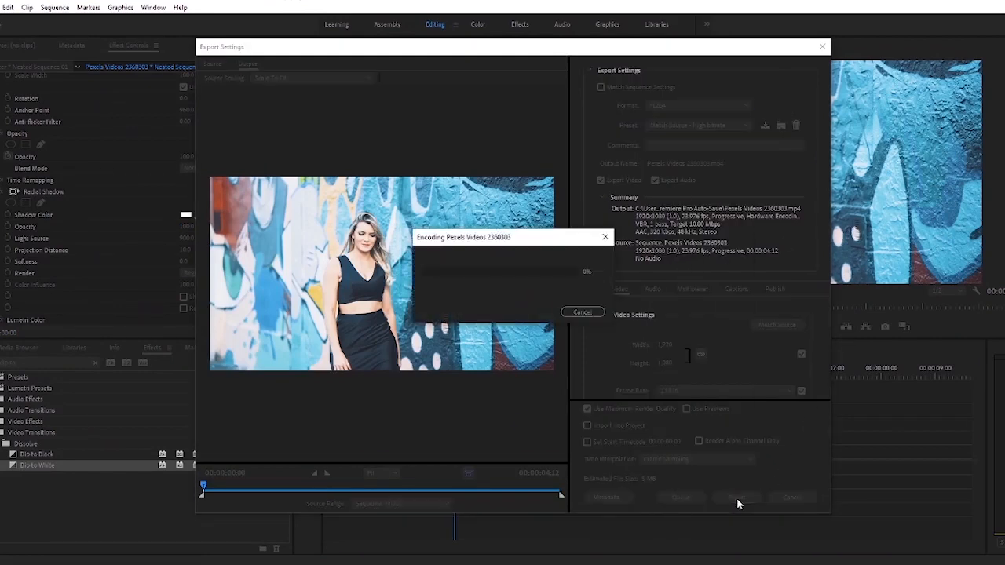